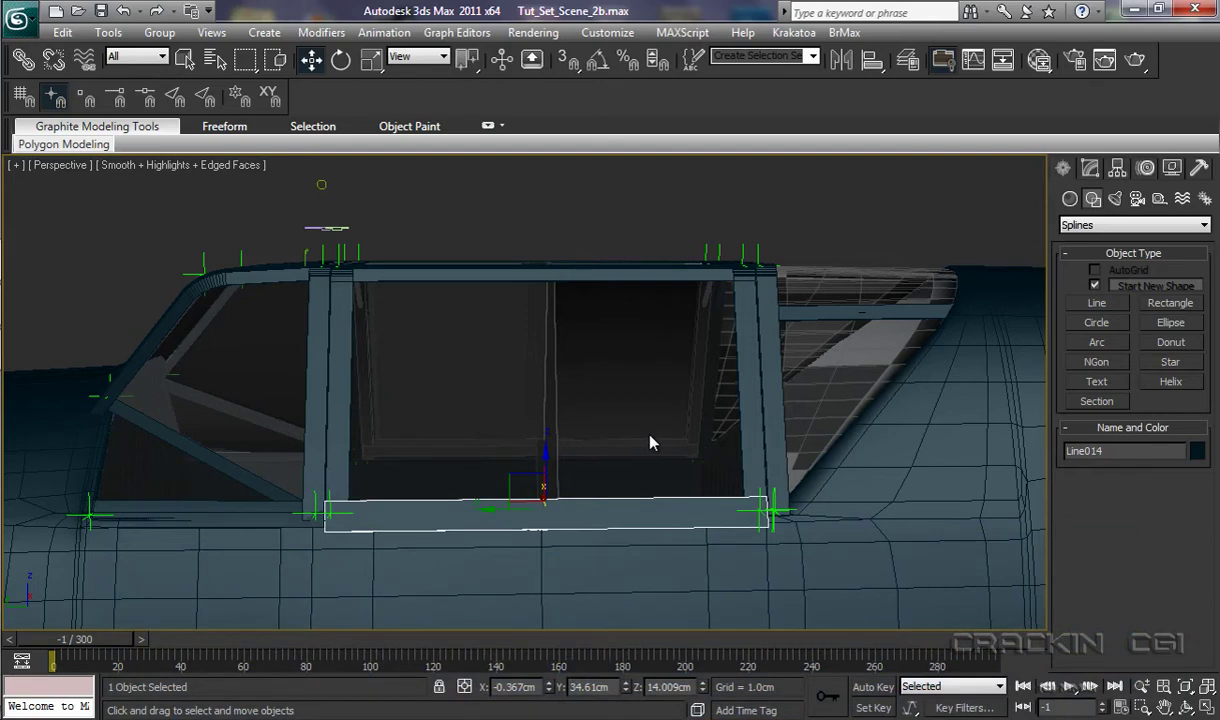
Bring the window frame into view and select the Line013 cockpit frame in the Modify panel
middle_click_drag(650, 441, 722, 421)
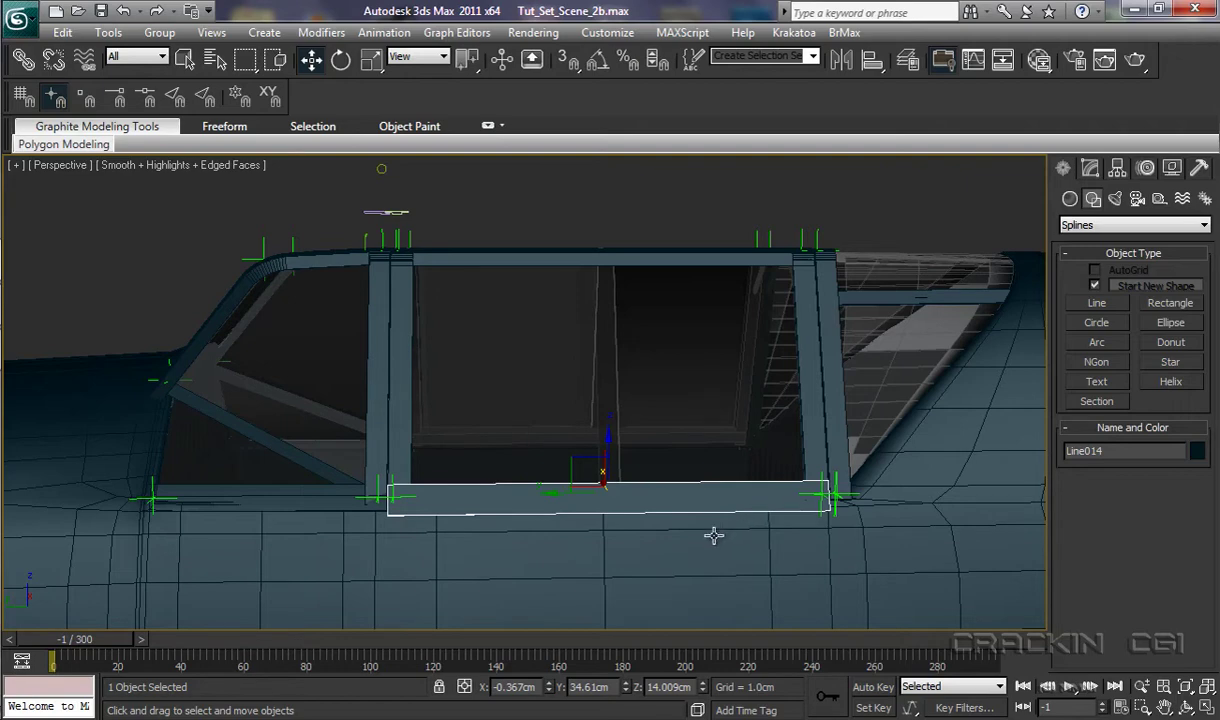
middle_click_drag(711, 534, 684, 657, "ctrl+alt")
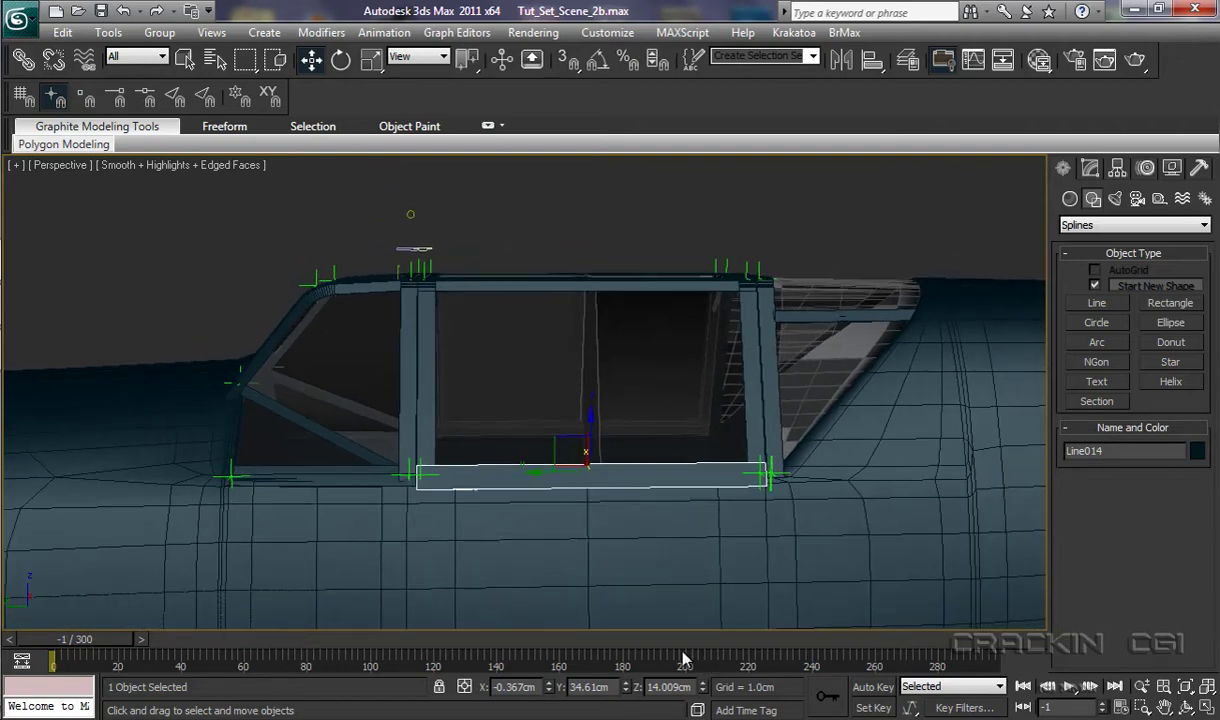
middle_click_drag(676, 582, 707, 575, "alt")
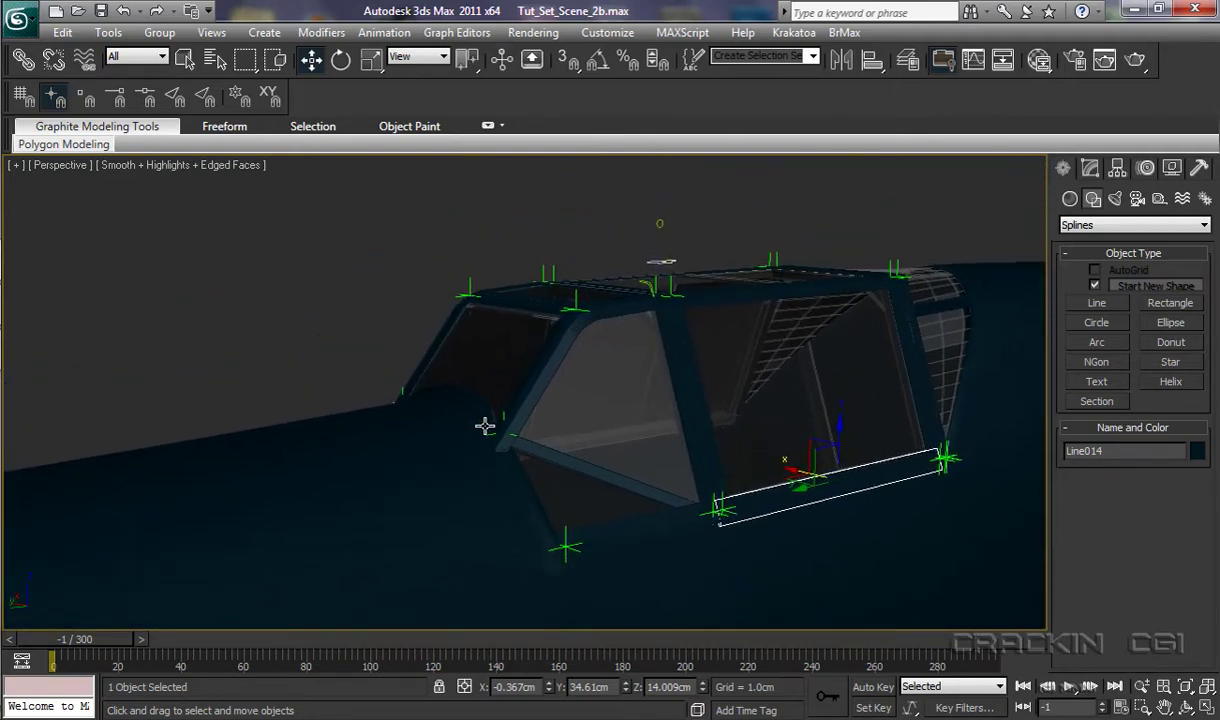
scroll(800, 575, "up", 5)
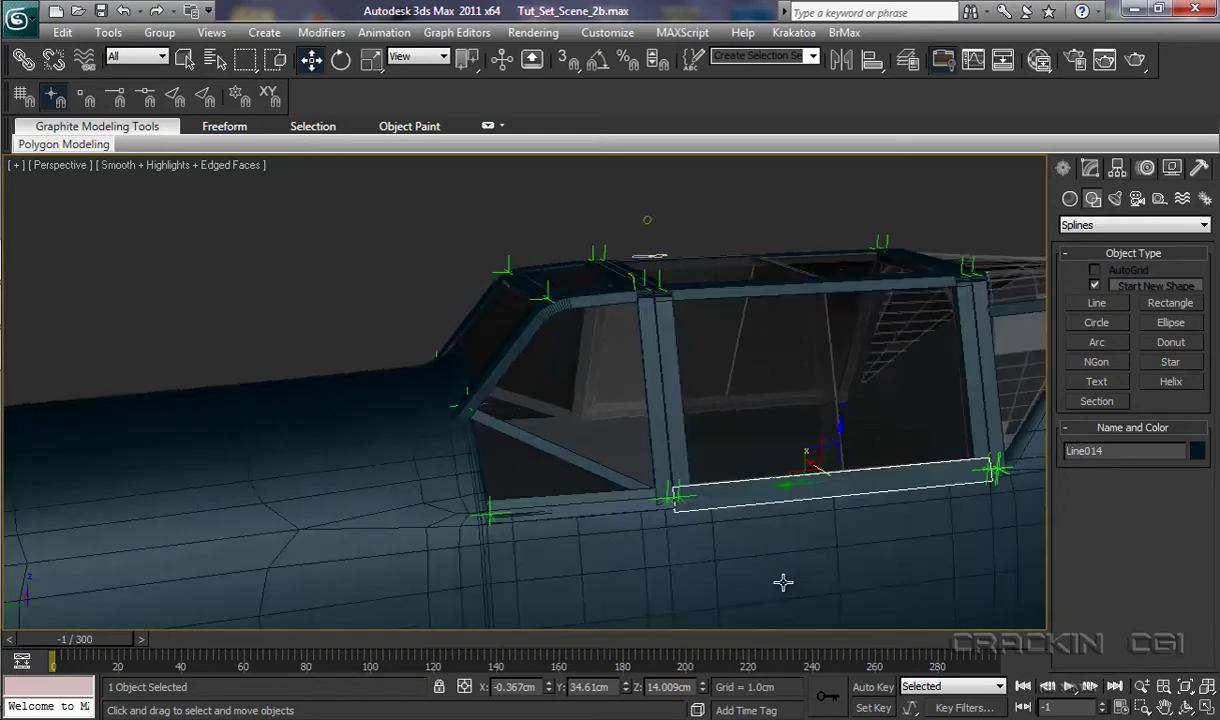
middle_click_drag(811, 568, 441, 463, "alt")
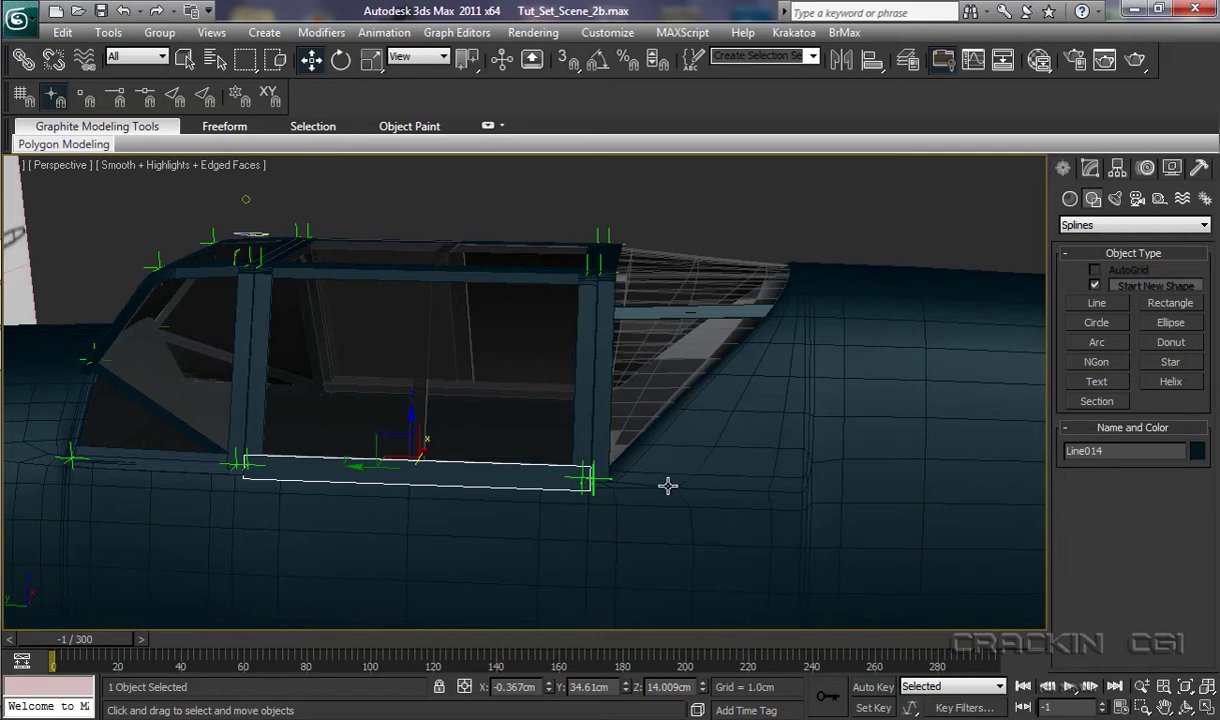
middle_click_drag(675, 501, 716, 493, "alt")
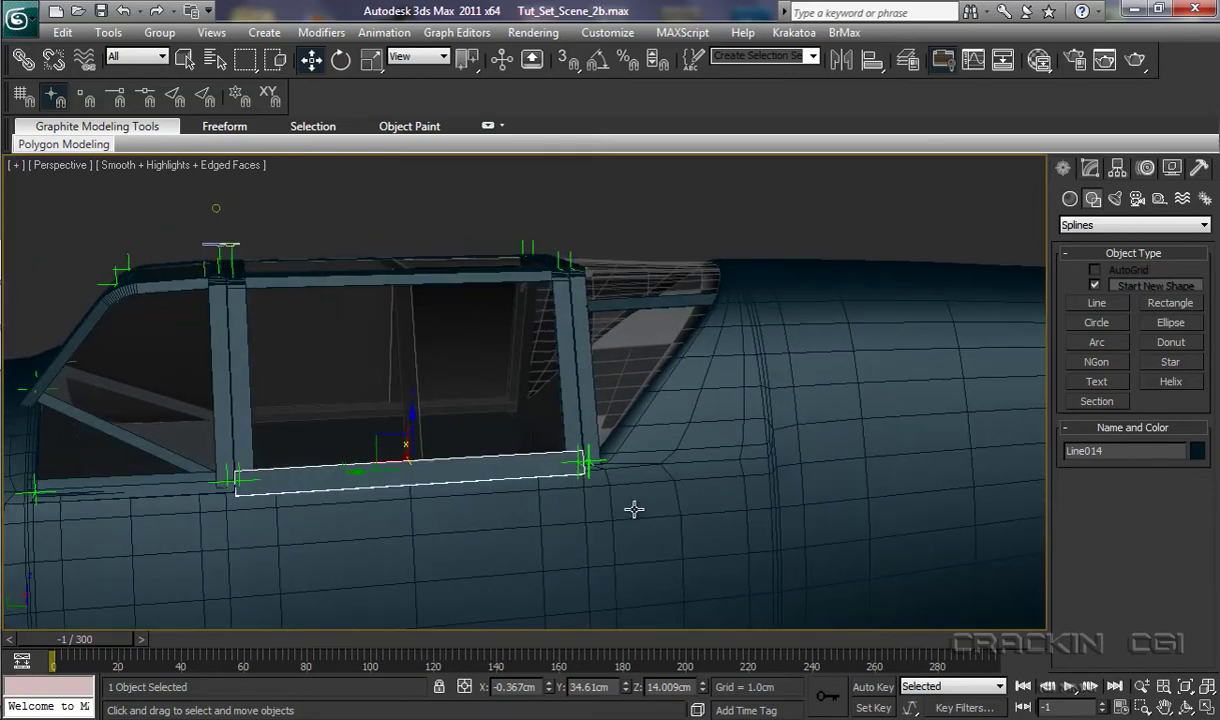
middle_click_drag(634, 509, 841, 527)
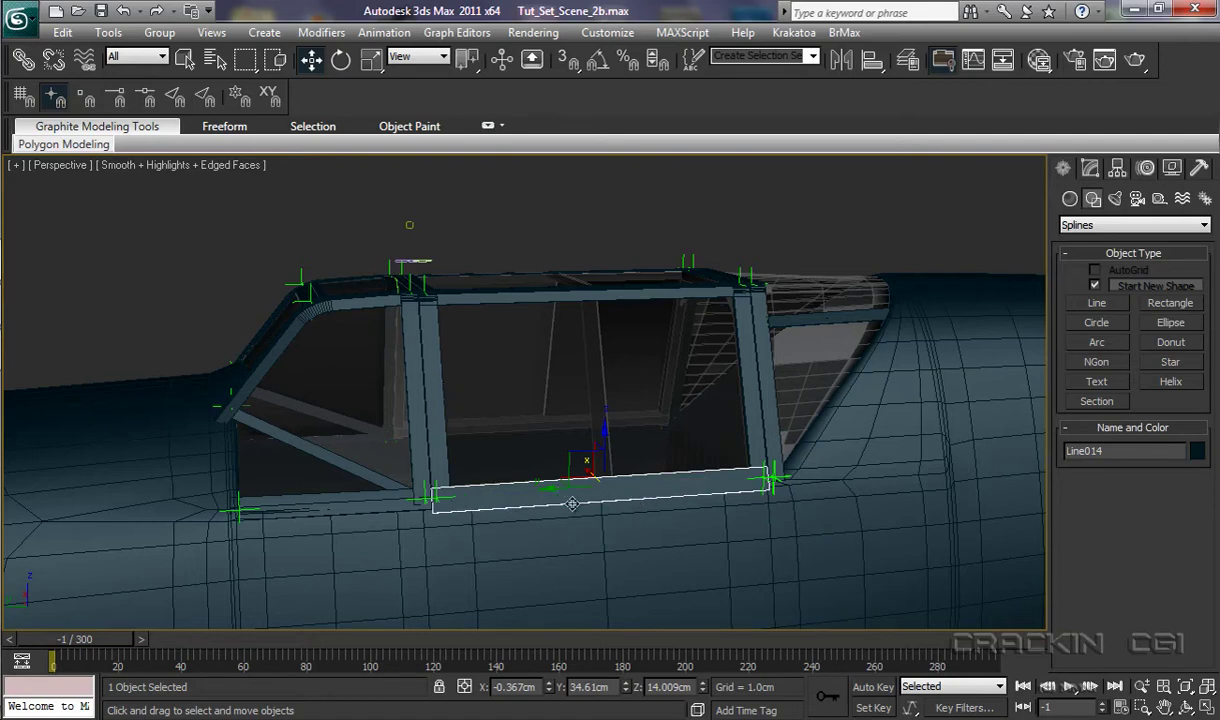
left_click(434, 386)
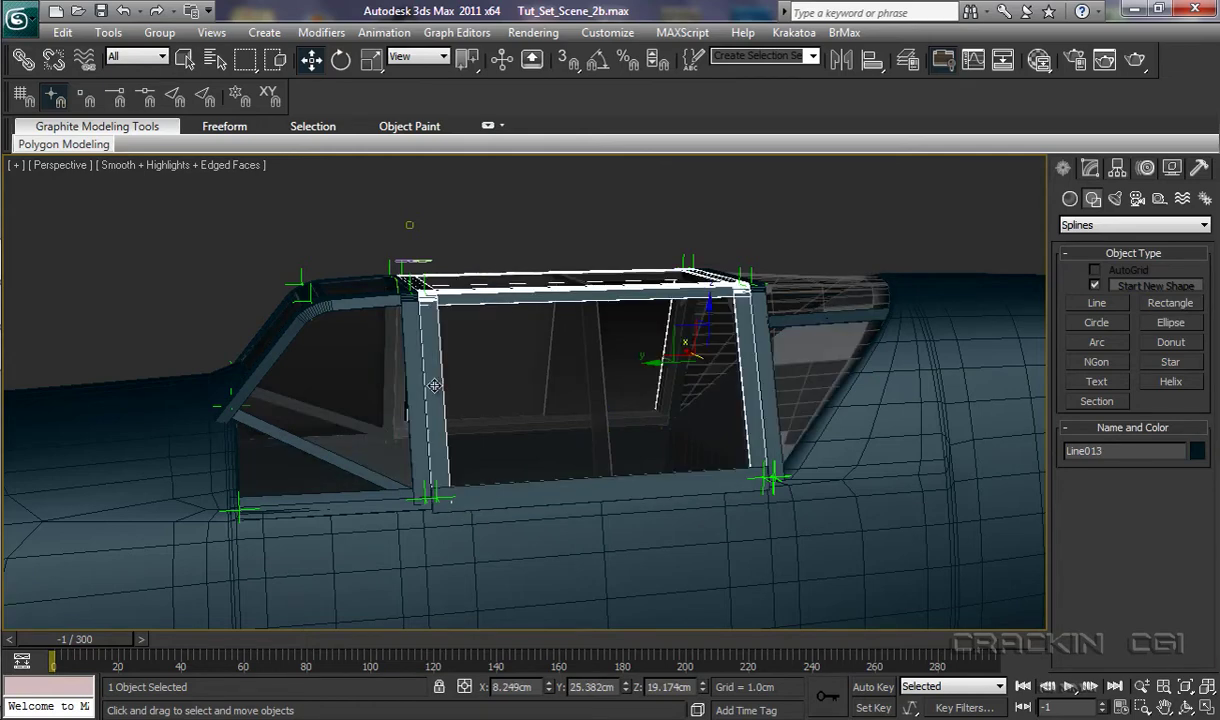
left_click(1091, 169)
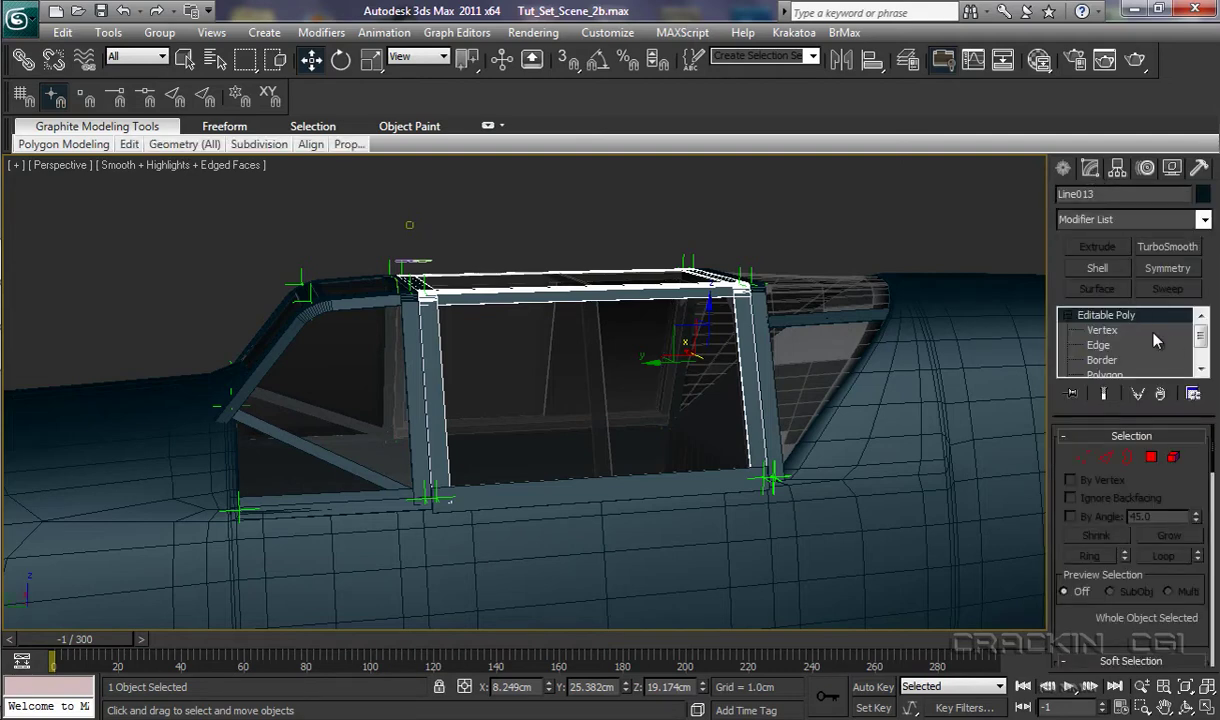
Attach the Line014 and Line017 window bars to Line013
scroll(1215, 465, "down", 10)
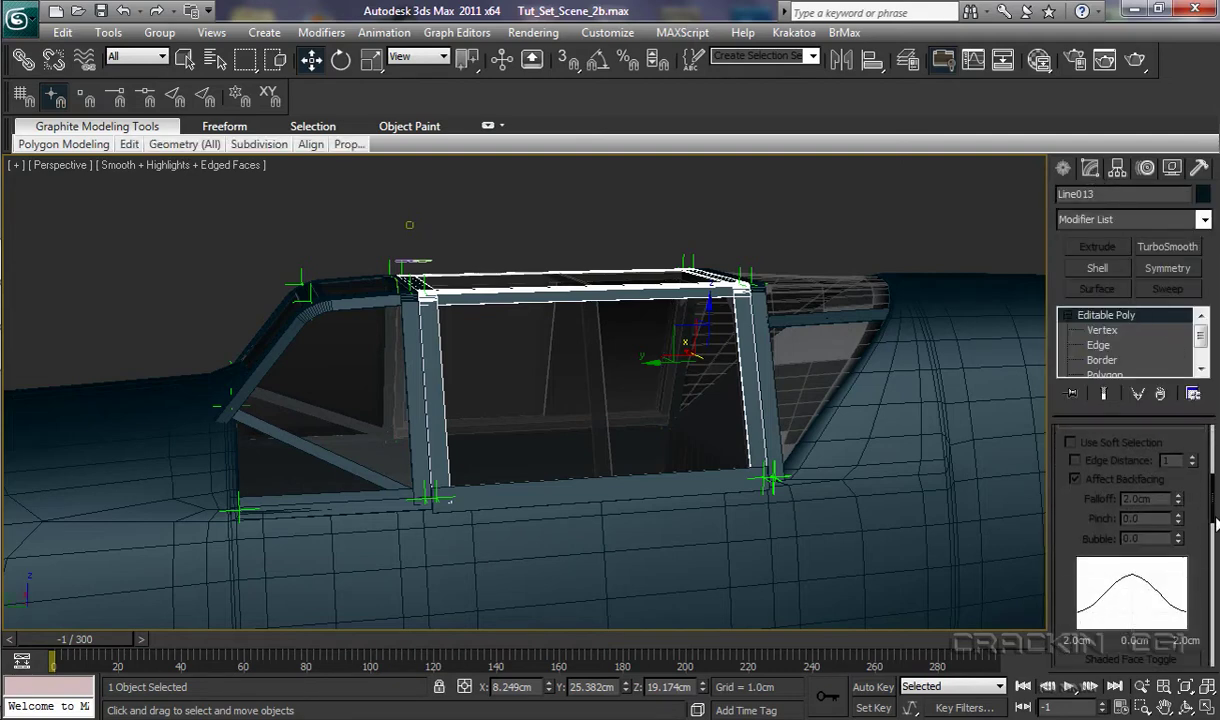
scroll(1131, 520, "down", 5)
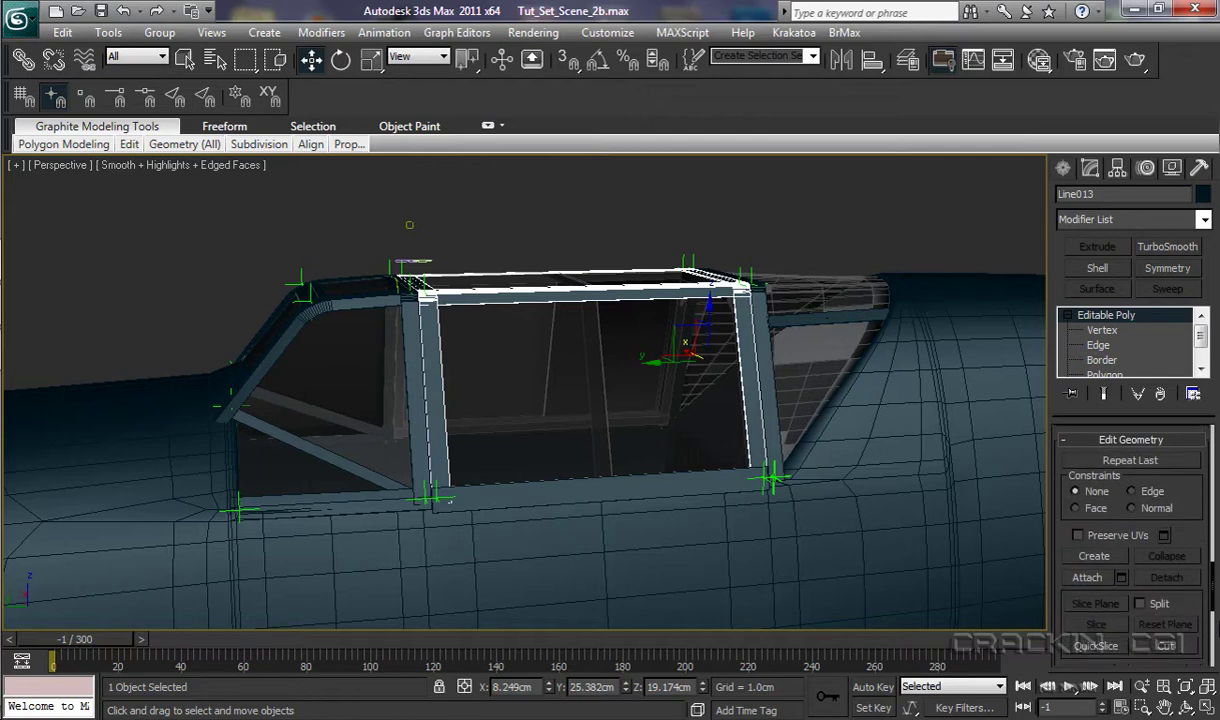
left_click(1088, 578)
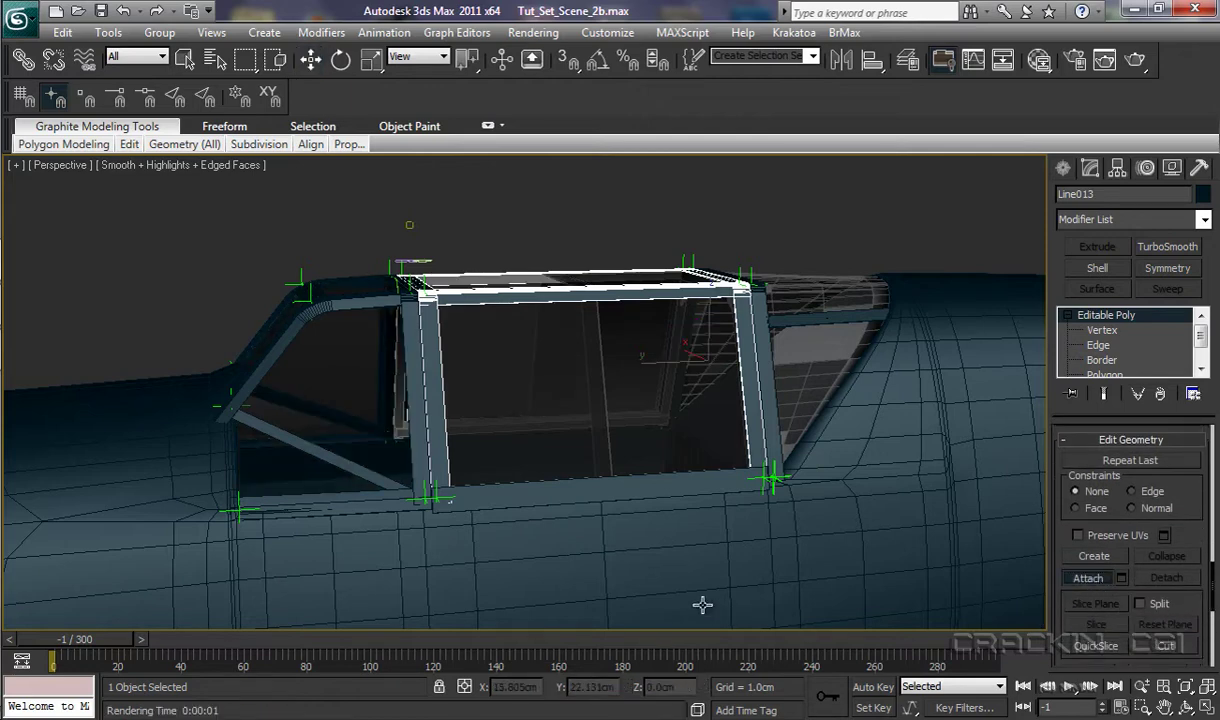
left_click(685, 483)
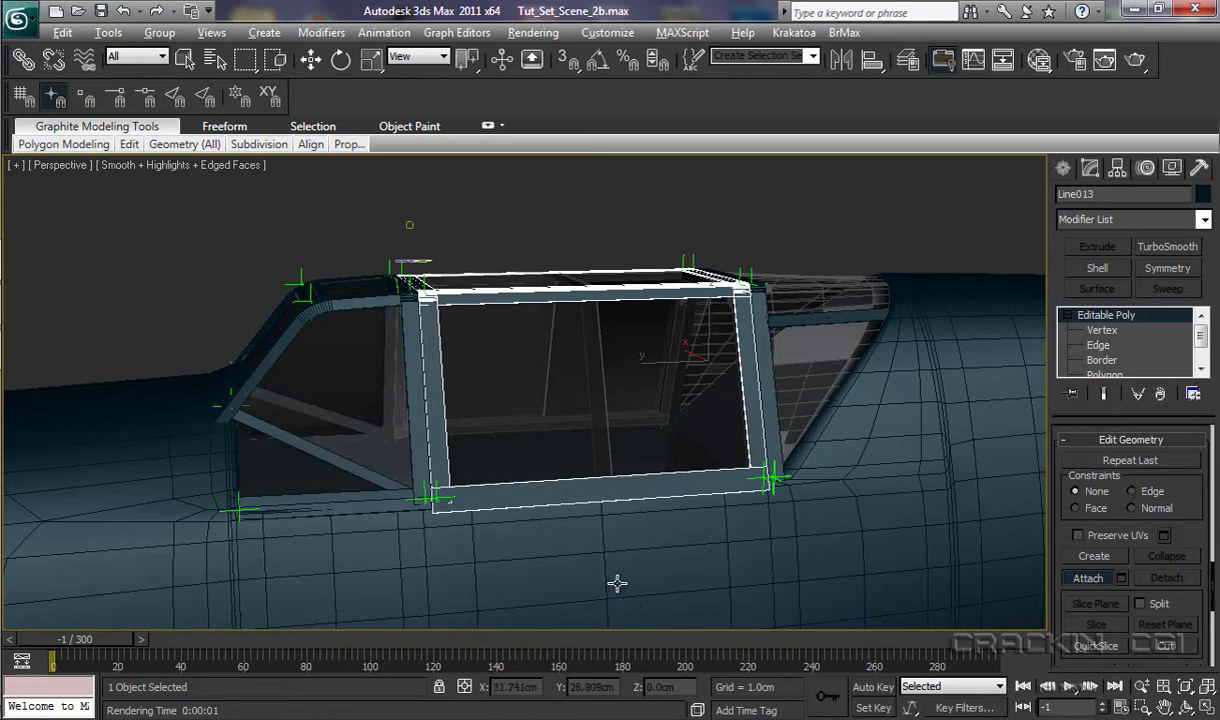
middle_click_drag(610, 578, 928, 573, "alt")
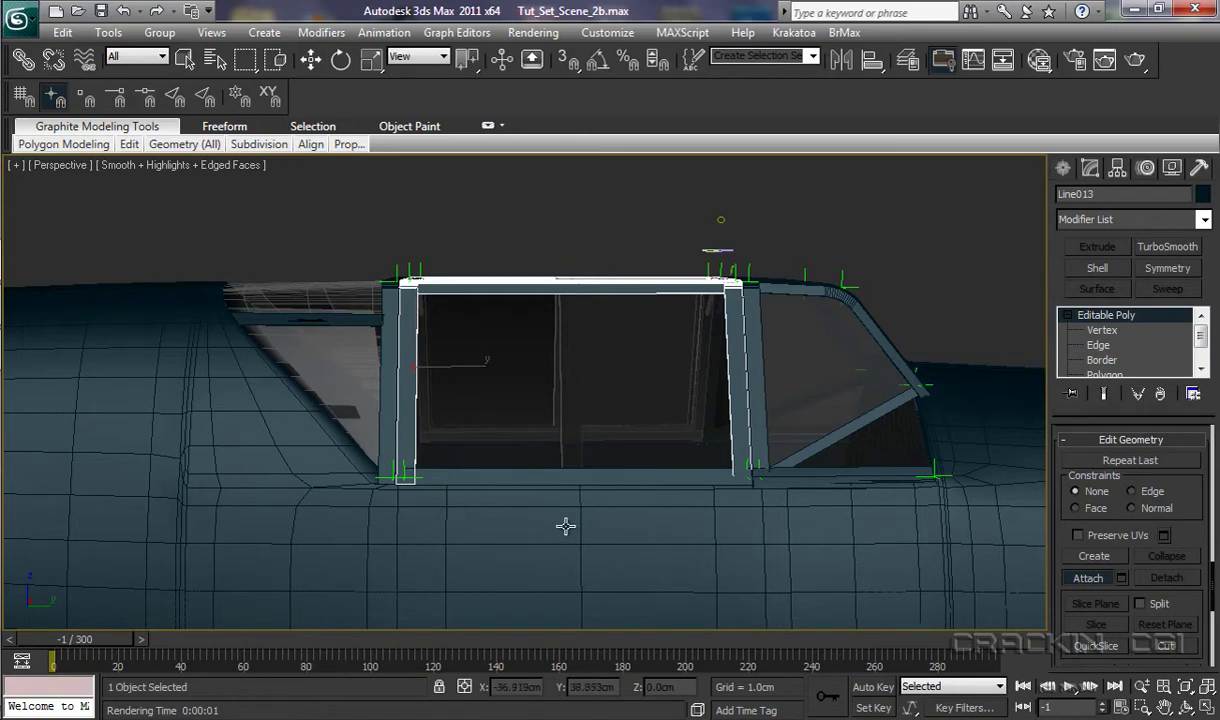
left_click(508, 479)
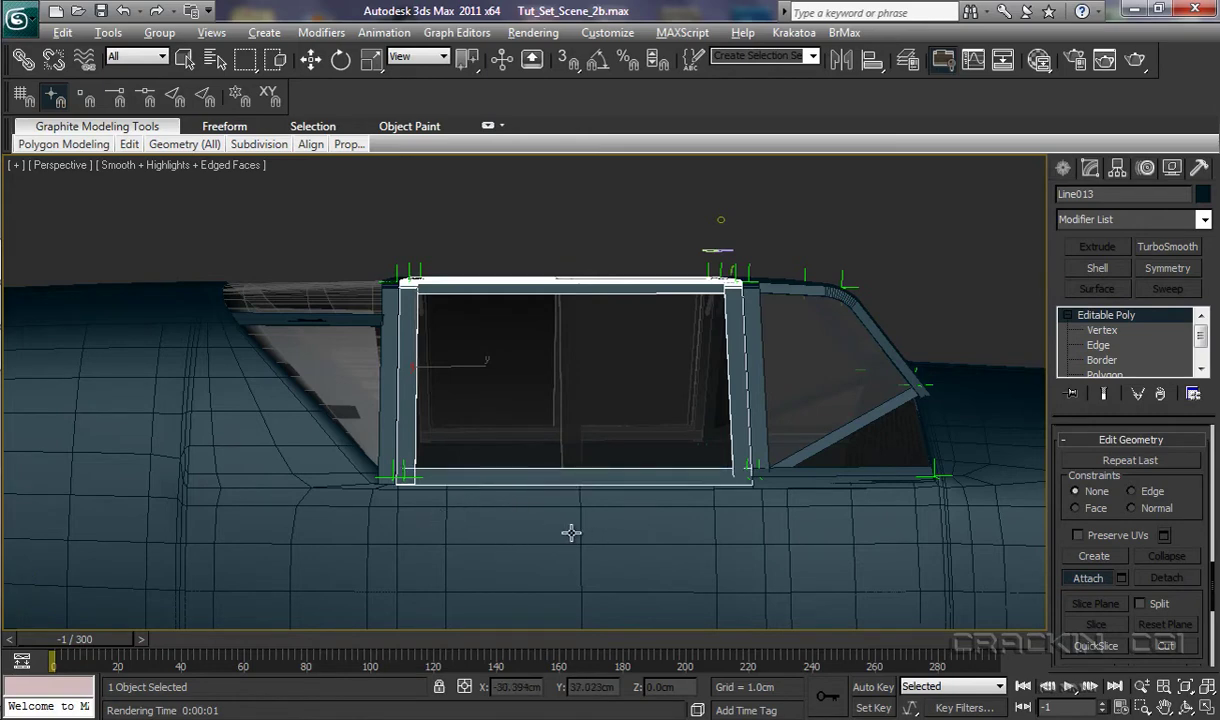
middle_click_drag(572, 531, 545, 565, "alt")
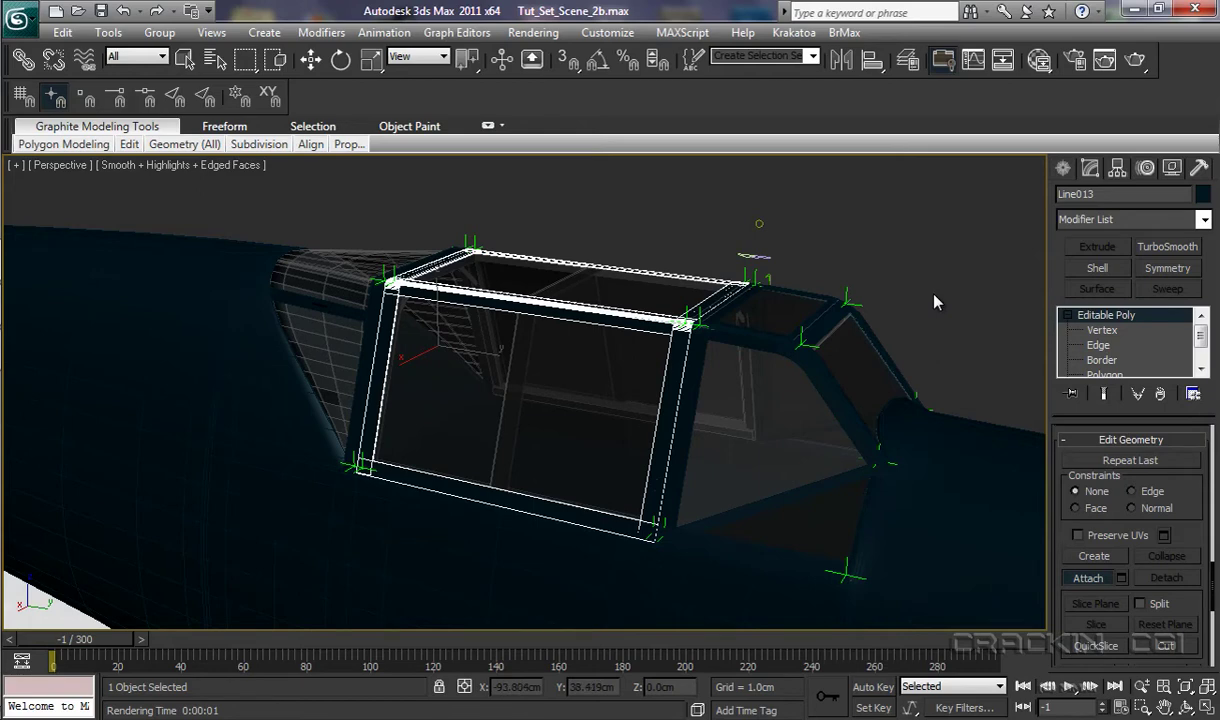
Select Canopy_Hood from the Select From Scene list
key("1")
key("w")
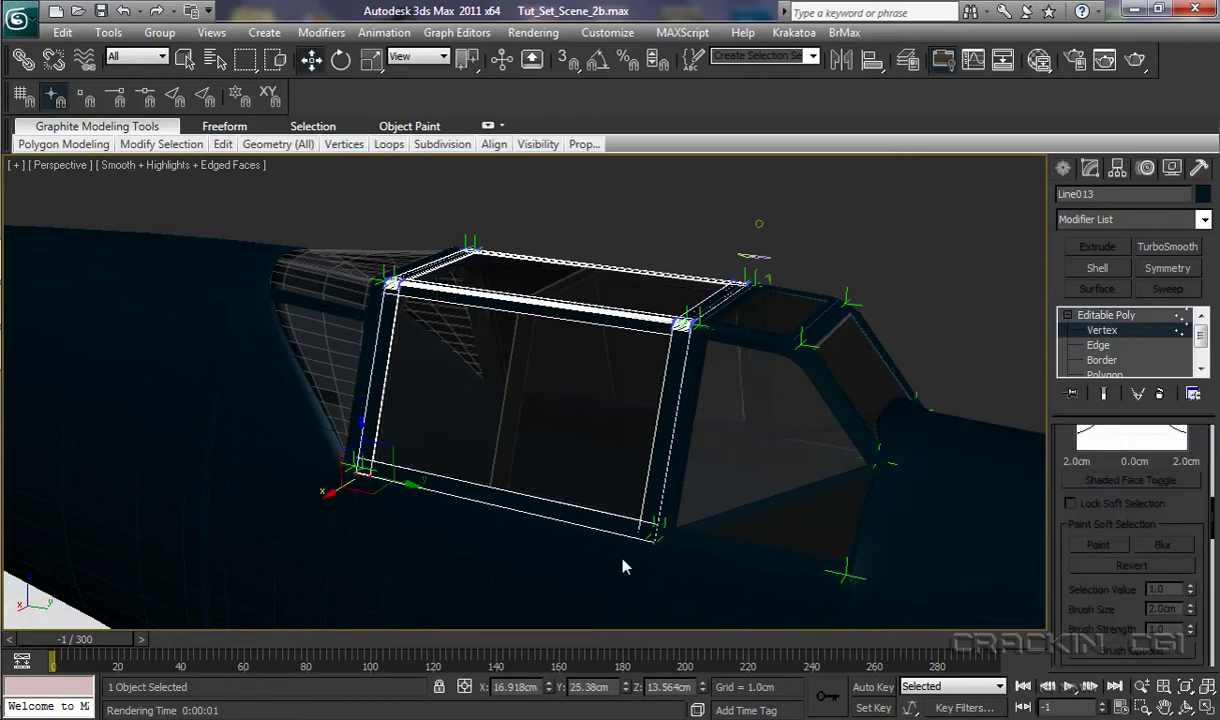
key("h")
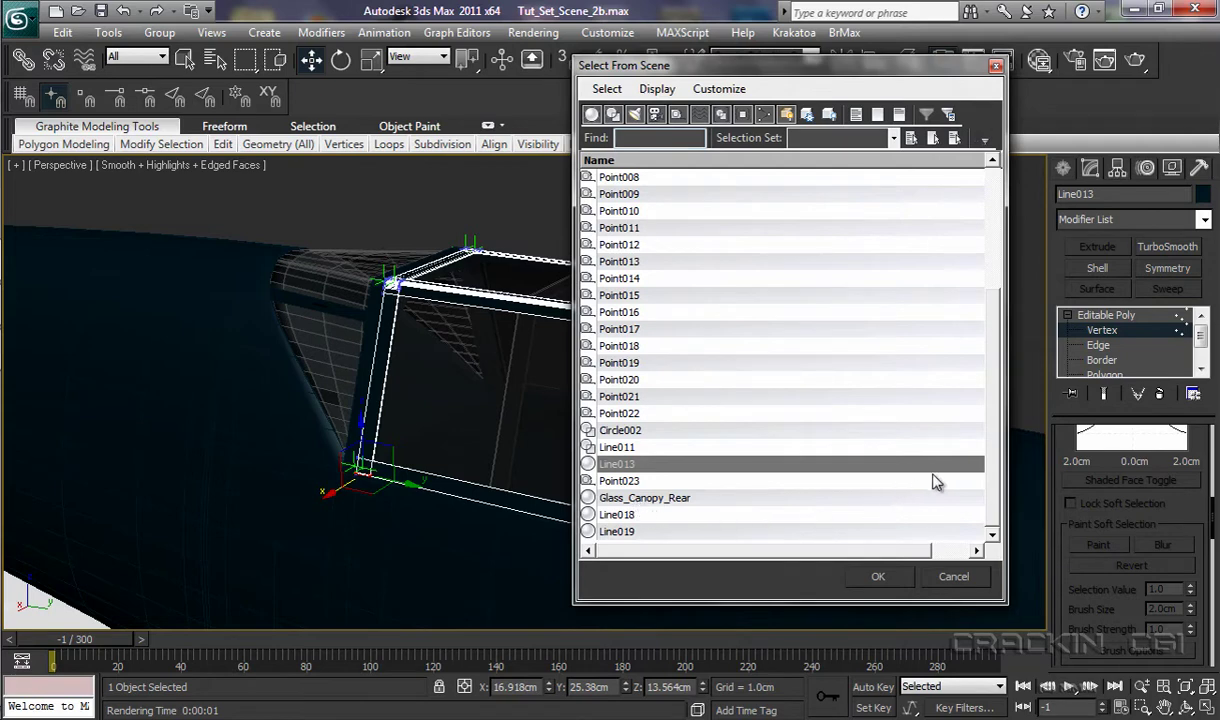
left_click_drag(986, 513, 950, 370)
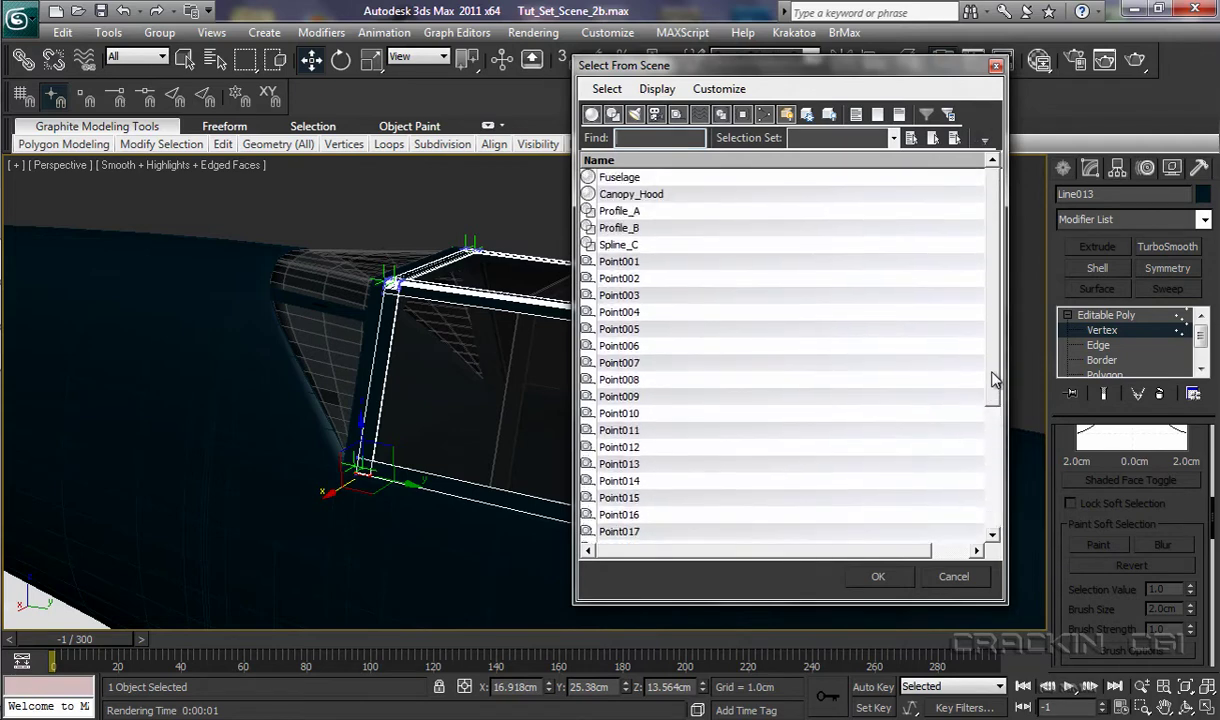
left_click(653, 196)
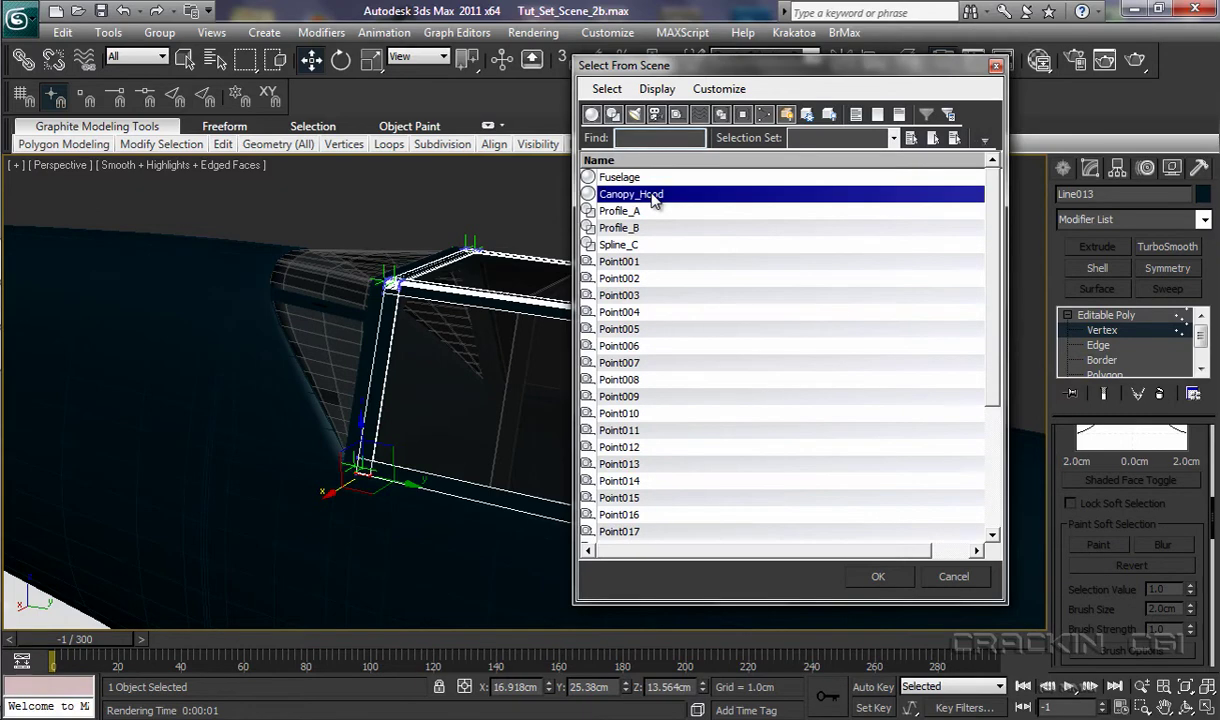
left_click(872, 577)
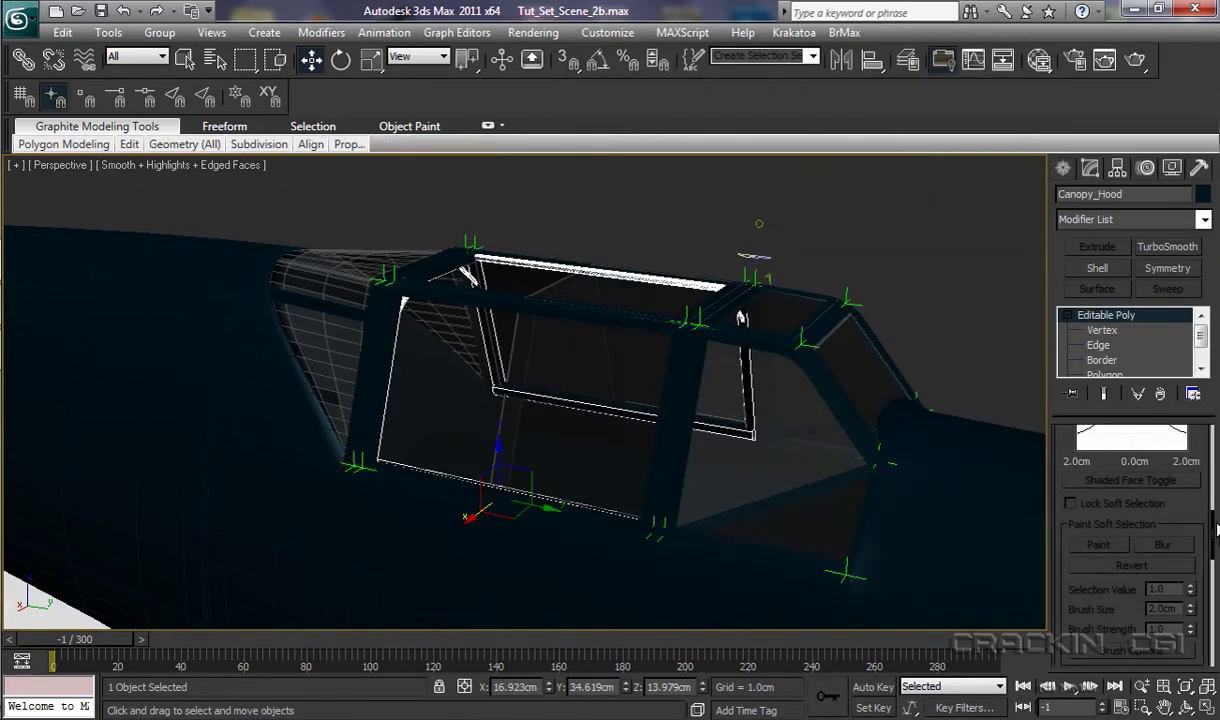
Attach the Line013 window frame to Canopy_Hood
left_click_drag(1215, 540, 1216, 612)
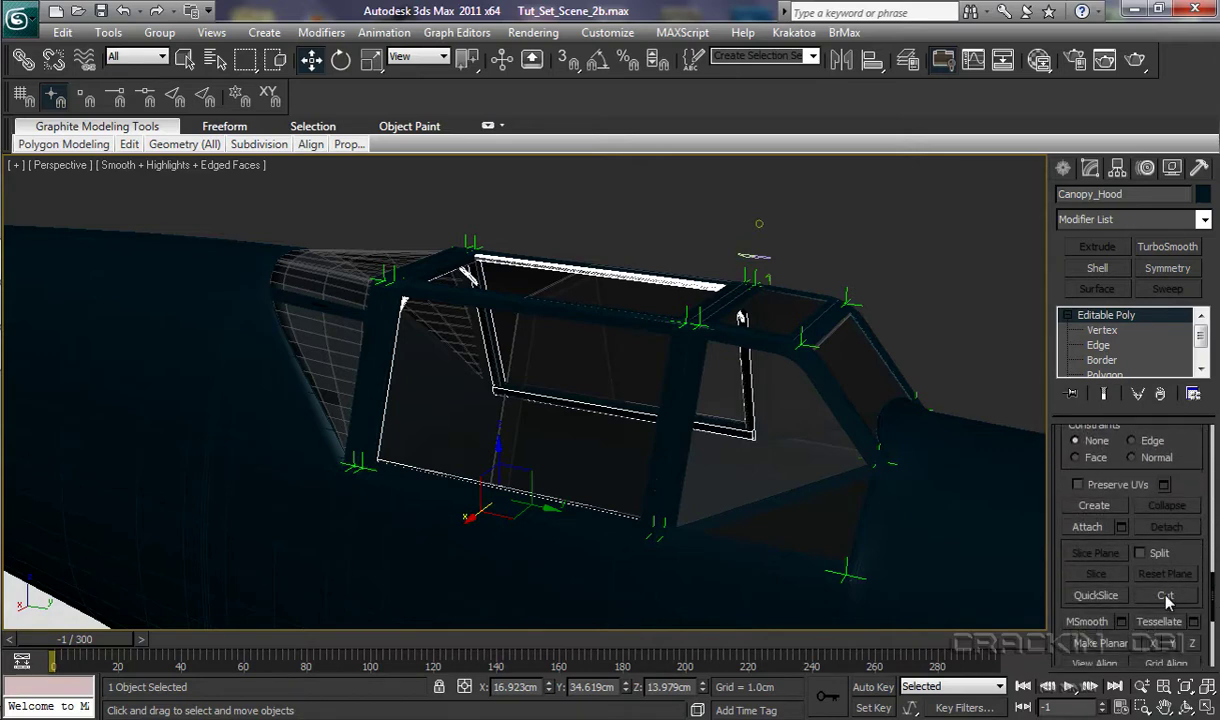
left_click(1090, 527)
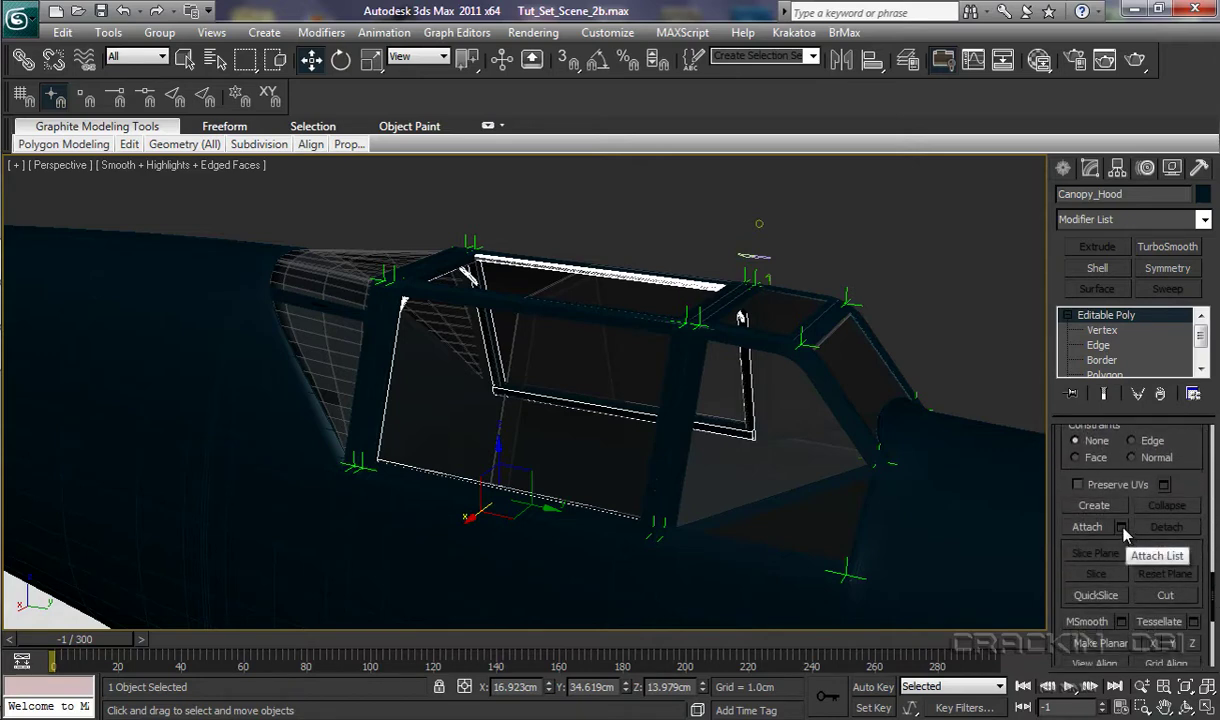
left_click(381, 379)
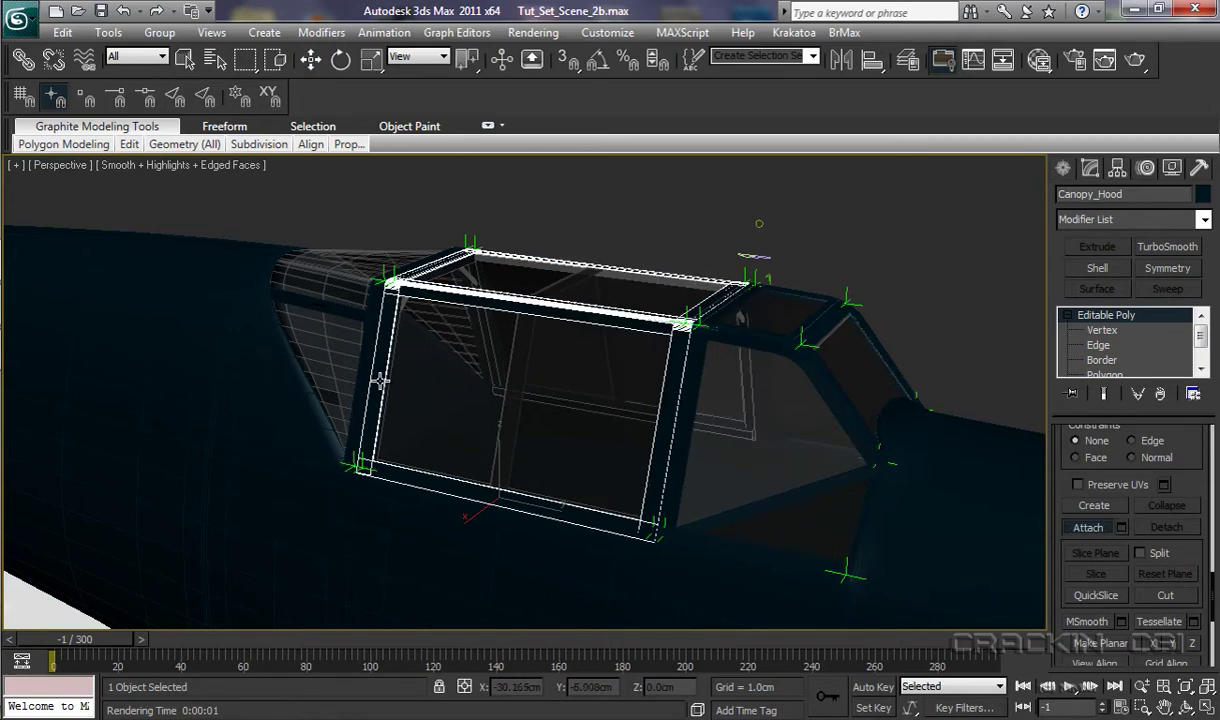
middle_click_drag(504, 573, 670, 569, "alt")
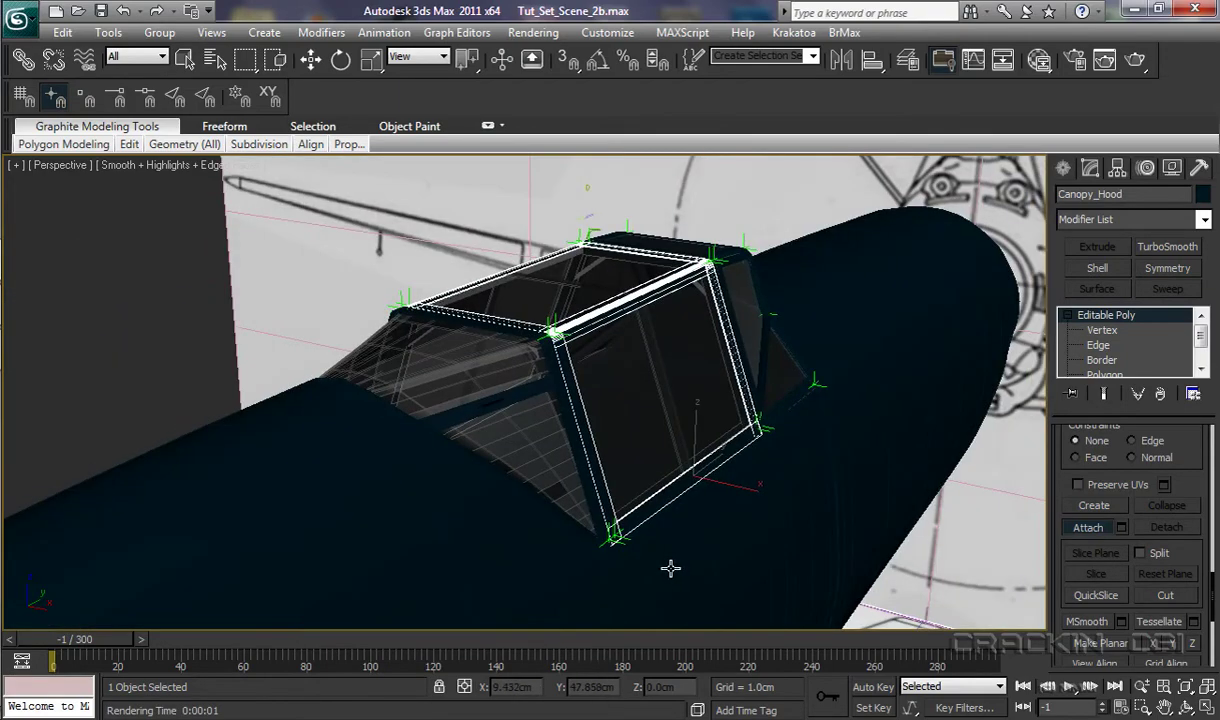
left_click(340, 61)
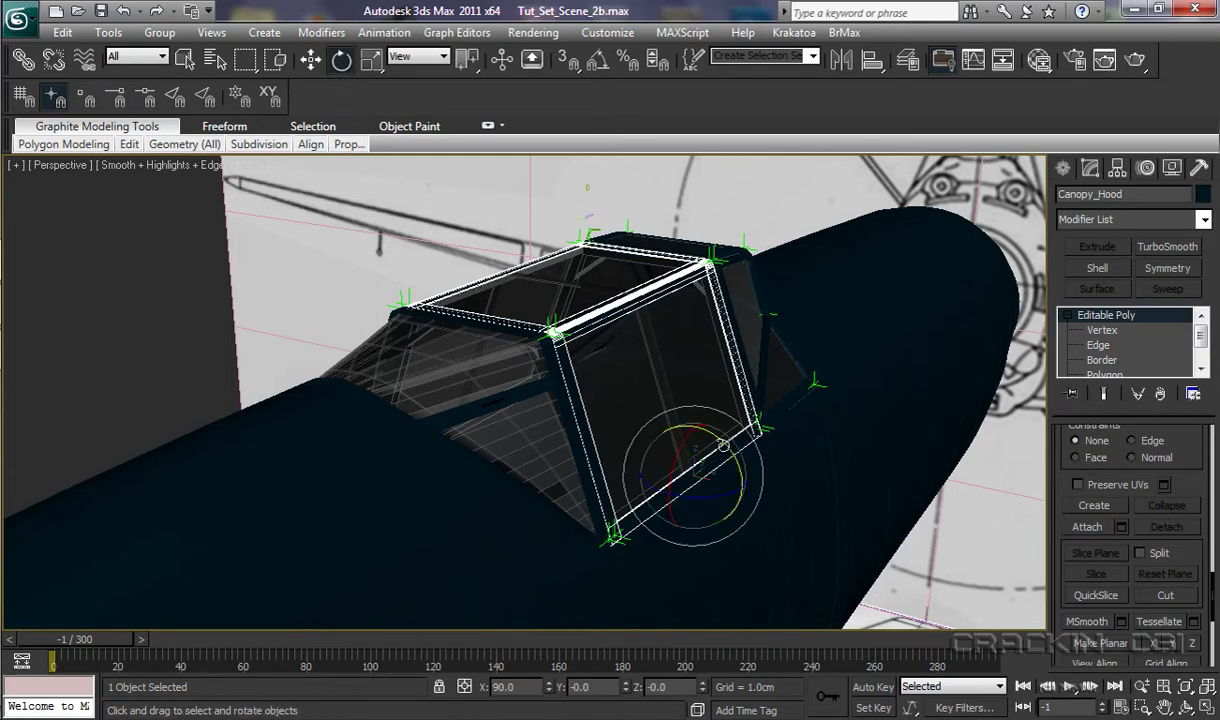
left_click_drag(722, 444, 743, 549)
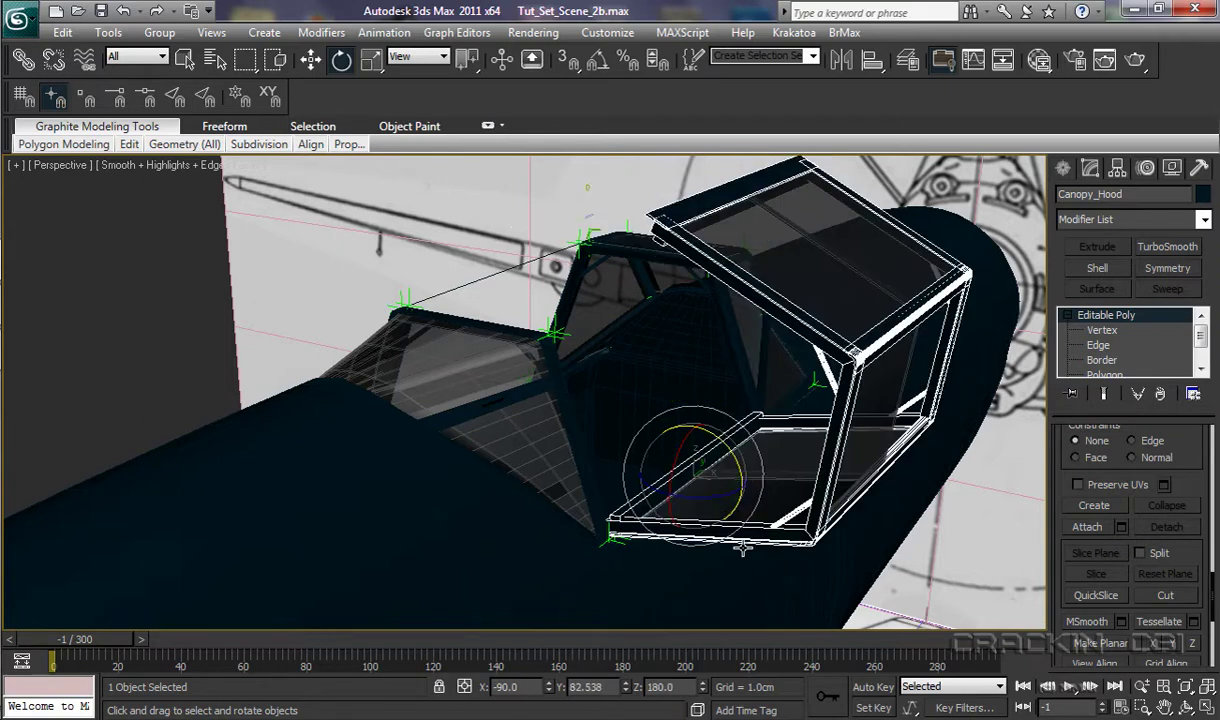
left_click(123, 12)
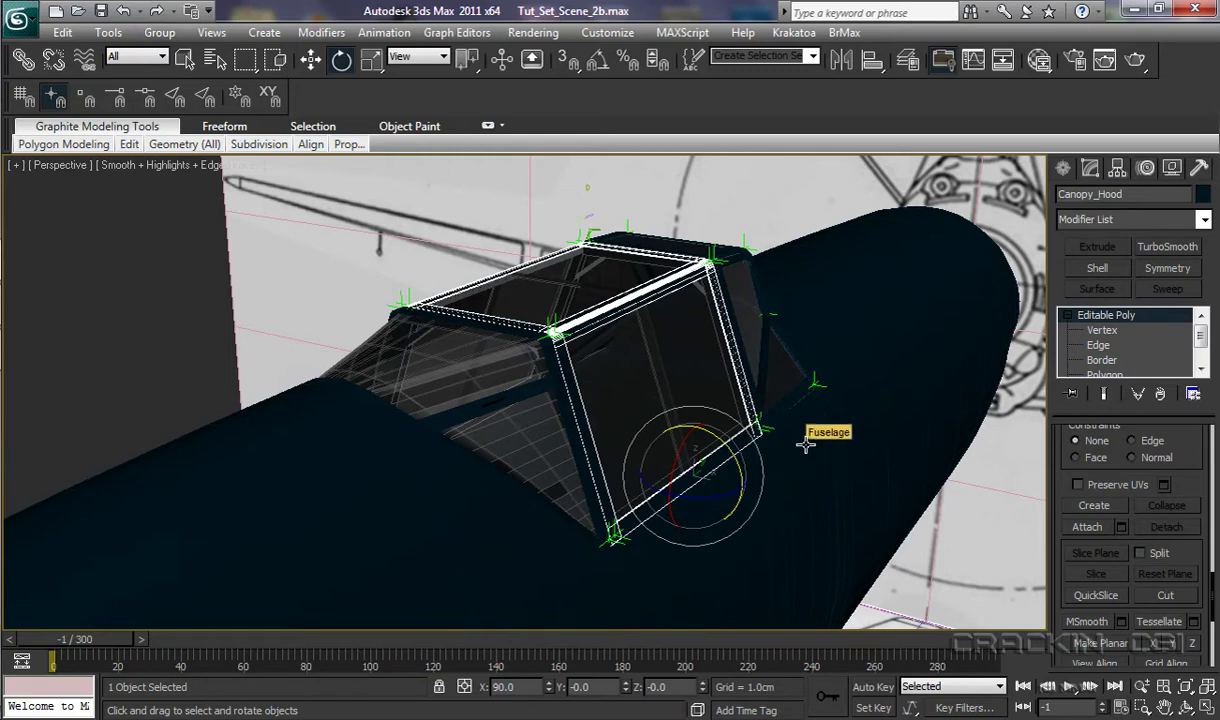
middle_click_drag(806, 440, 792, 408)
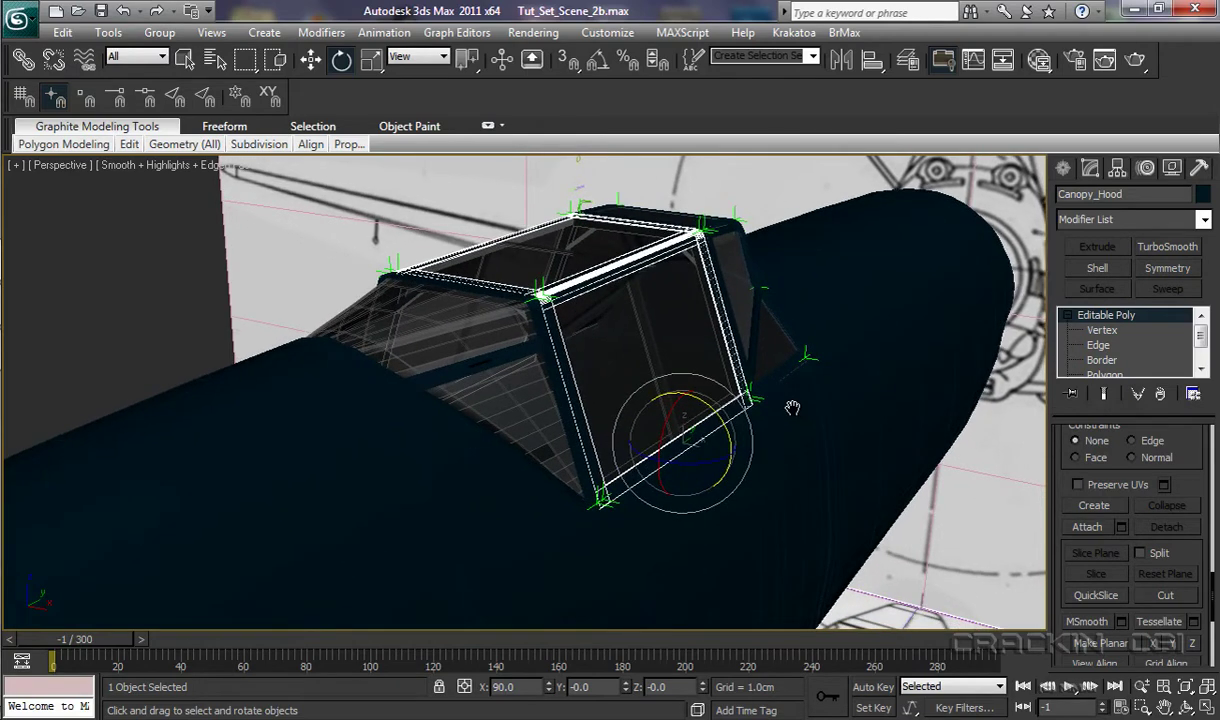
left_click(311, 62)
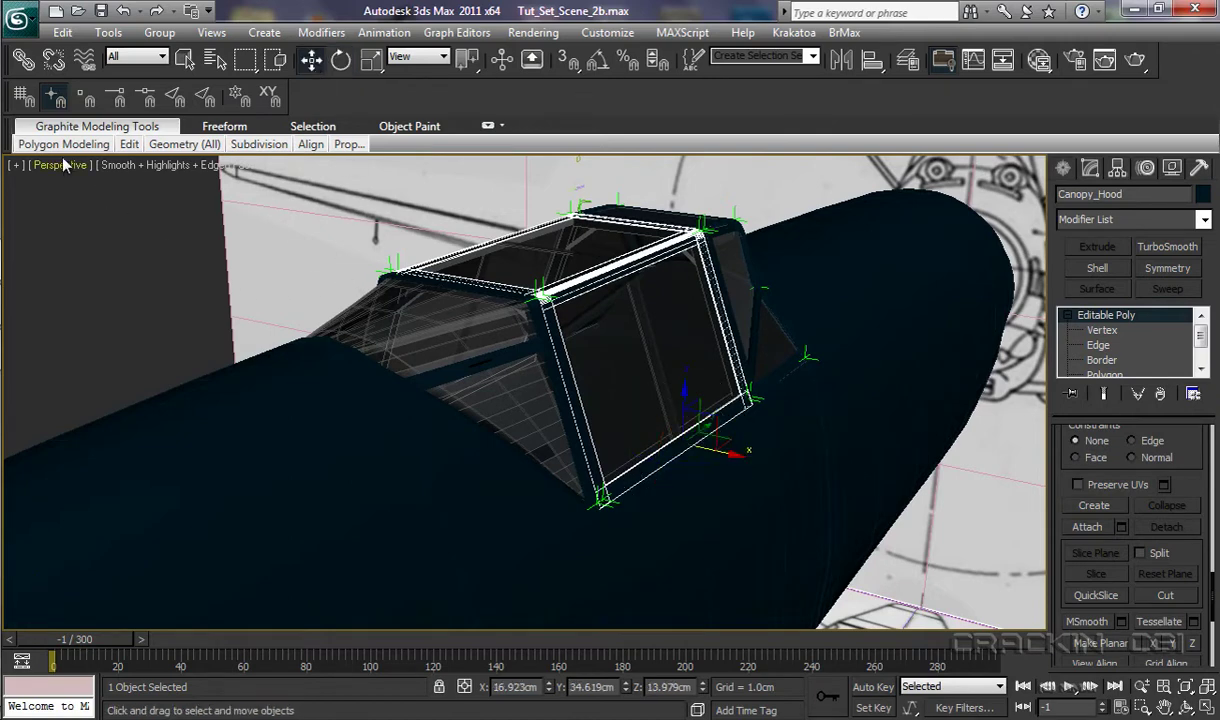
Link Canopy_Hood as a child of the fuselage with Select and Link
left_click(24, 62)
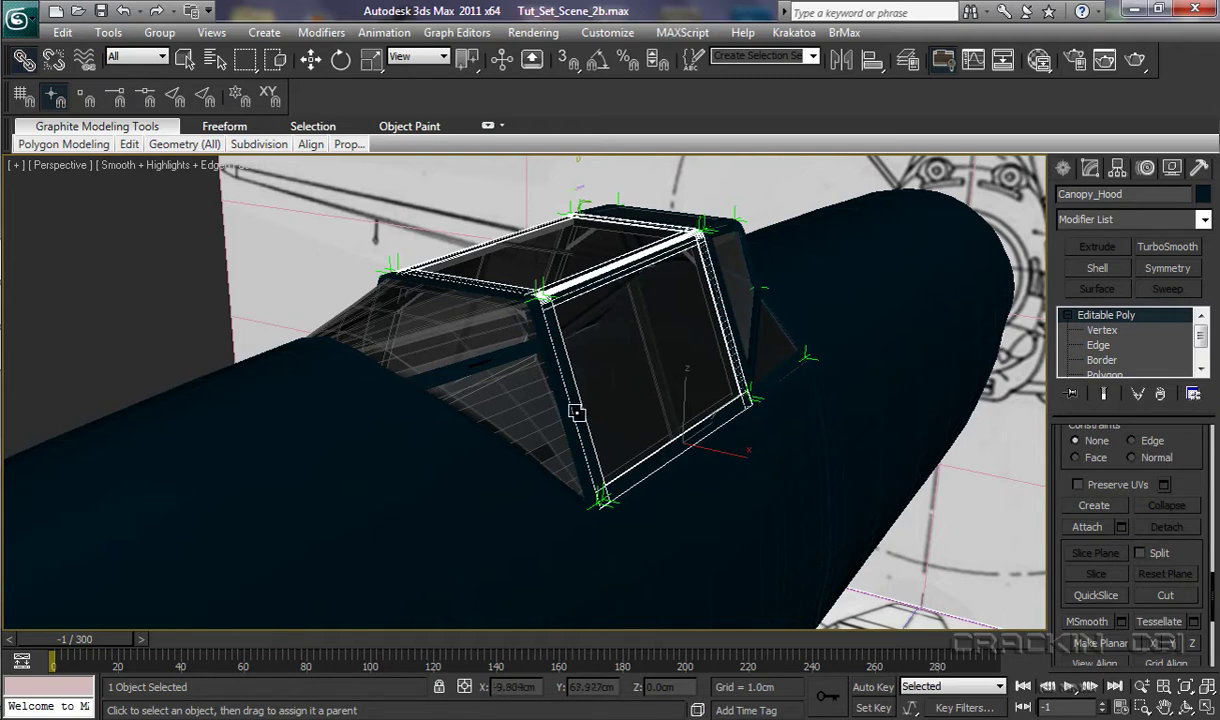
left_click_drag(577, 412, 274, 507)
left_click_drag(267, 519, 274, 502)
Return to Select Object and select the Fuselage
key("q")
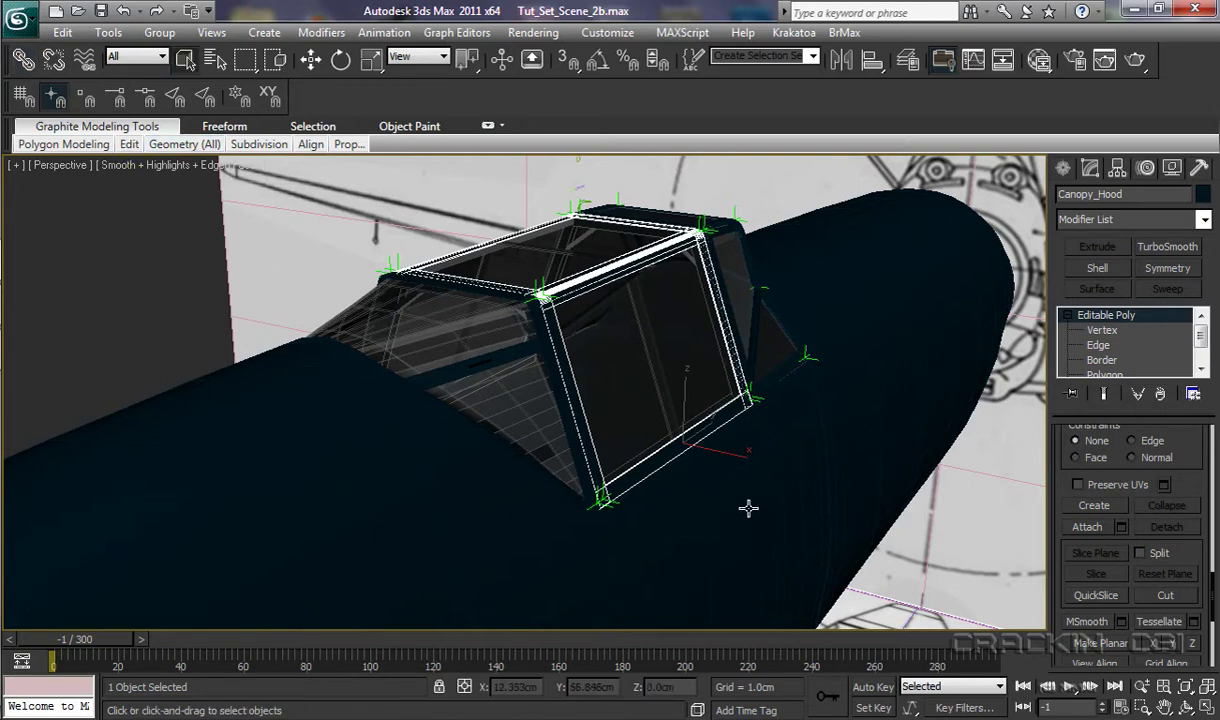
mouse_move(765, 501)
middle_mouse_down("alt")
mouse_move(701, 506)
mouse_move(773, 513)
mouse_move(656, 480)
mouse_move(762, 477)
middle_mouse_up("alt")
left_click(842, 414)
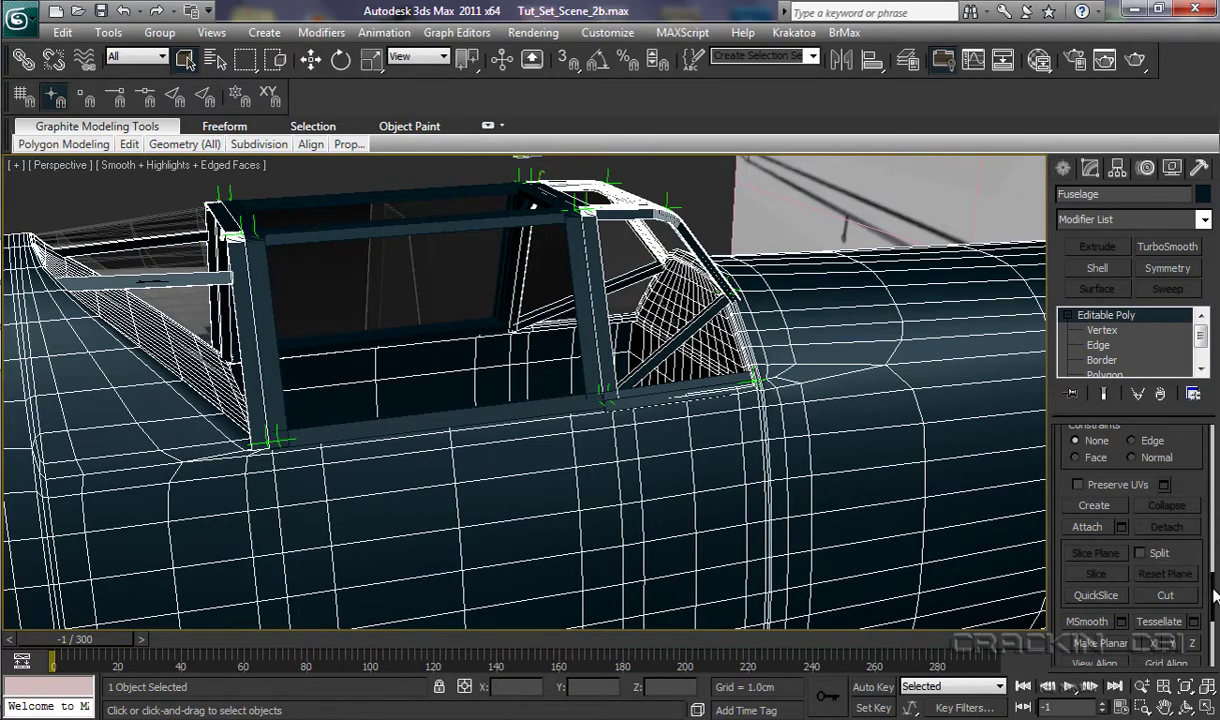
Attach the canopy glass to the Fuselage mesh and inspect the seated canopy from several angles
left_click(1086, 528)
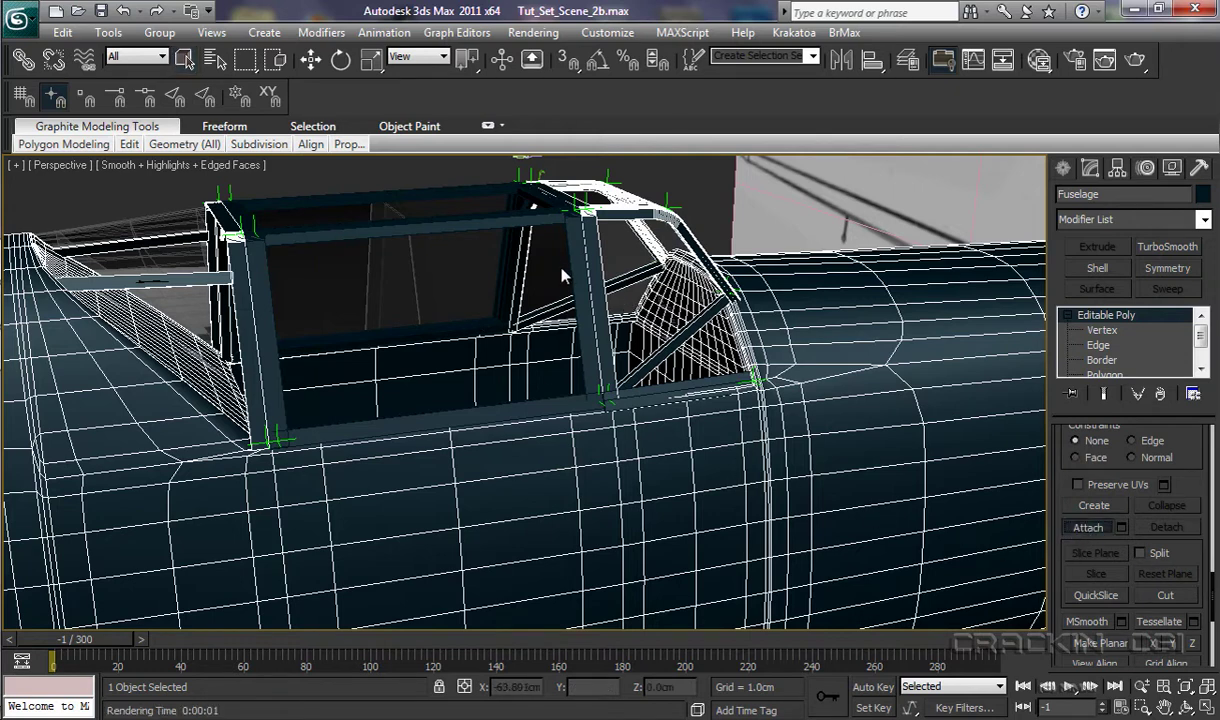
left_click(675, 390)
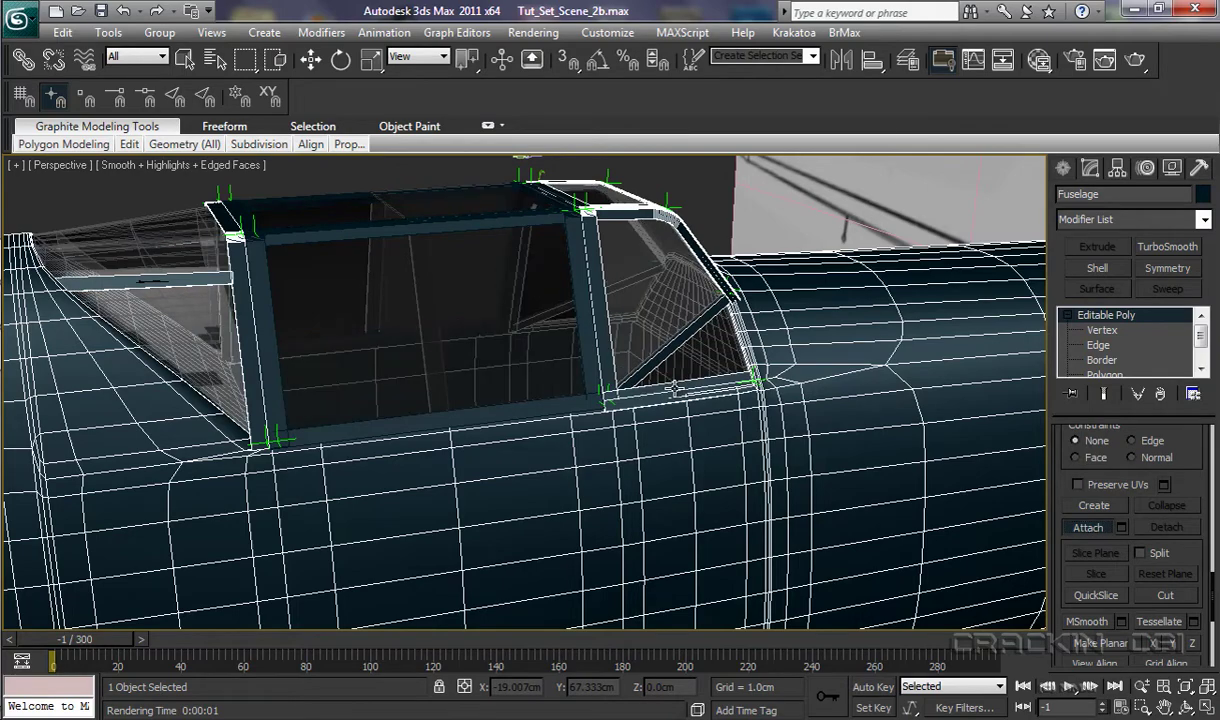
middle_click_drag(781, 452, 874, 330, "alt")
scroll(712, 481, "up", 3)
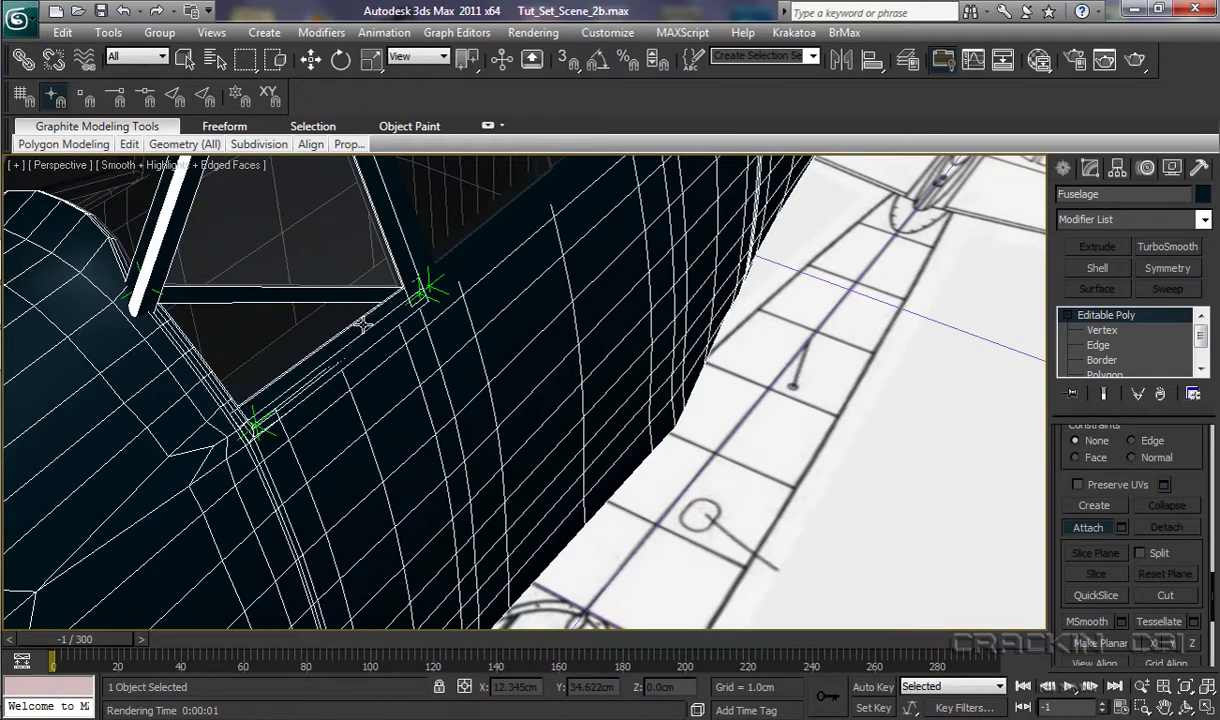
middle_click_drag(430, 453, 482, 604, "alt")
scroll(500, 548, "up", 4)
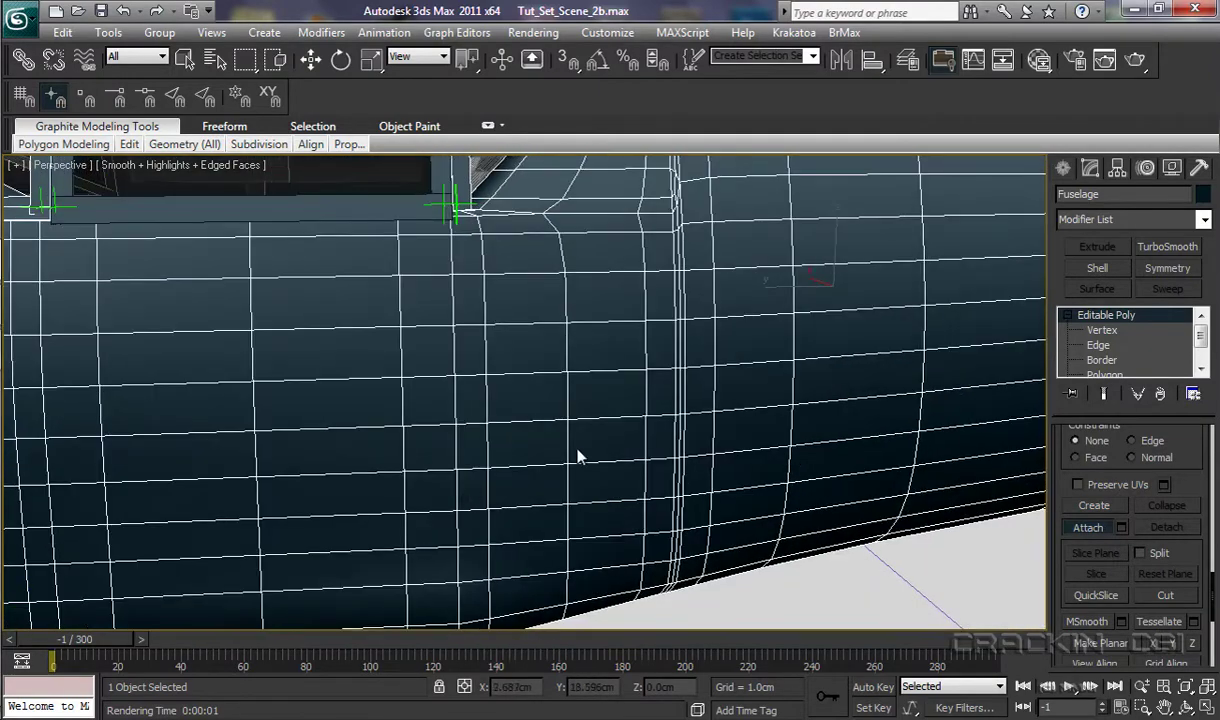
middle_click_drag(577, 457, 555, 476, "alt")
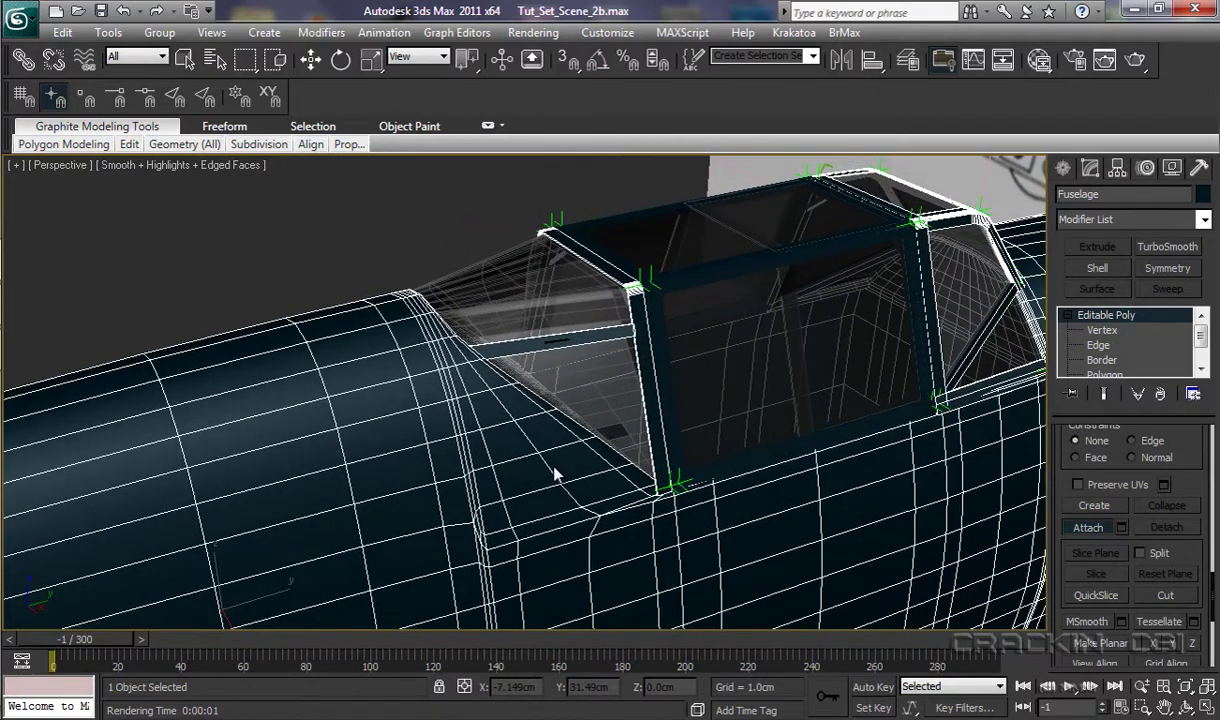
middle_click_drag(700, 473, 648, 481, "alt")
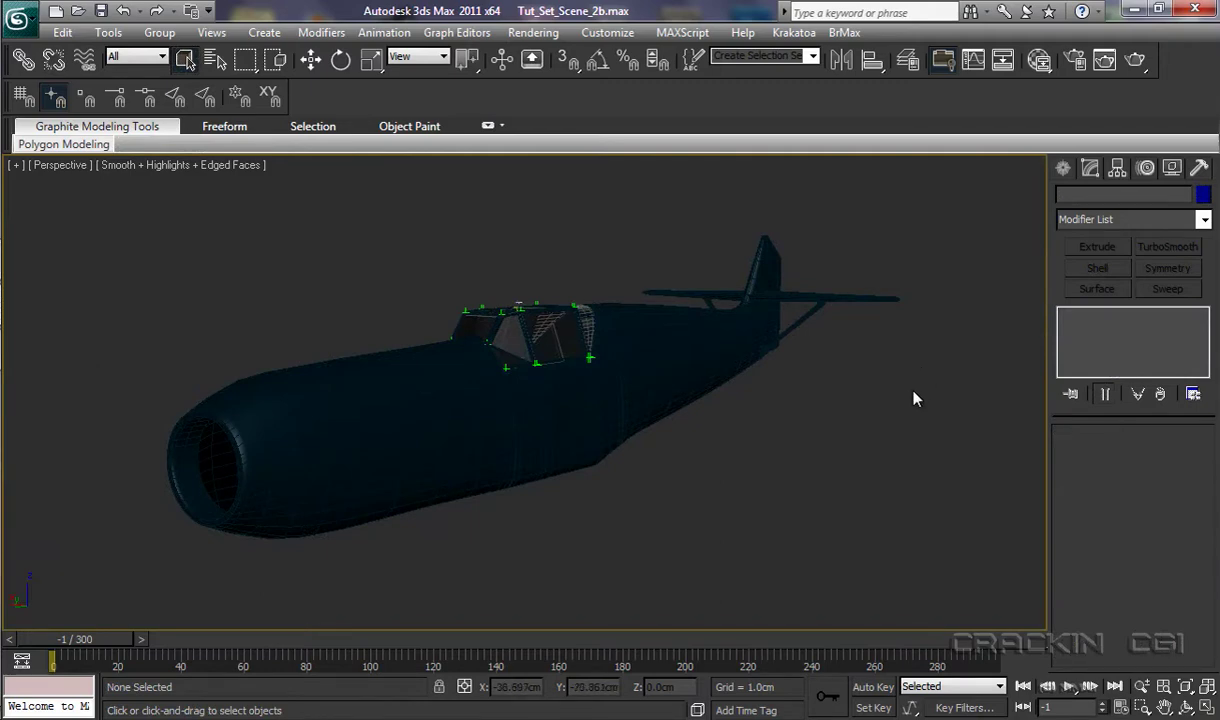
middle_click_drag(838, 482, 800, 483, "alt")
left_click(635, 423)
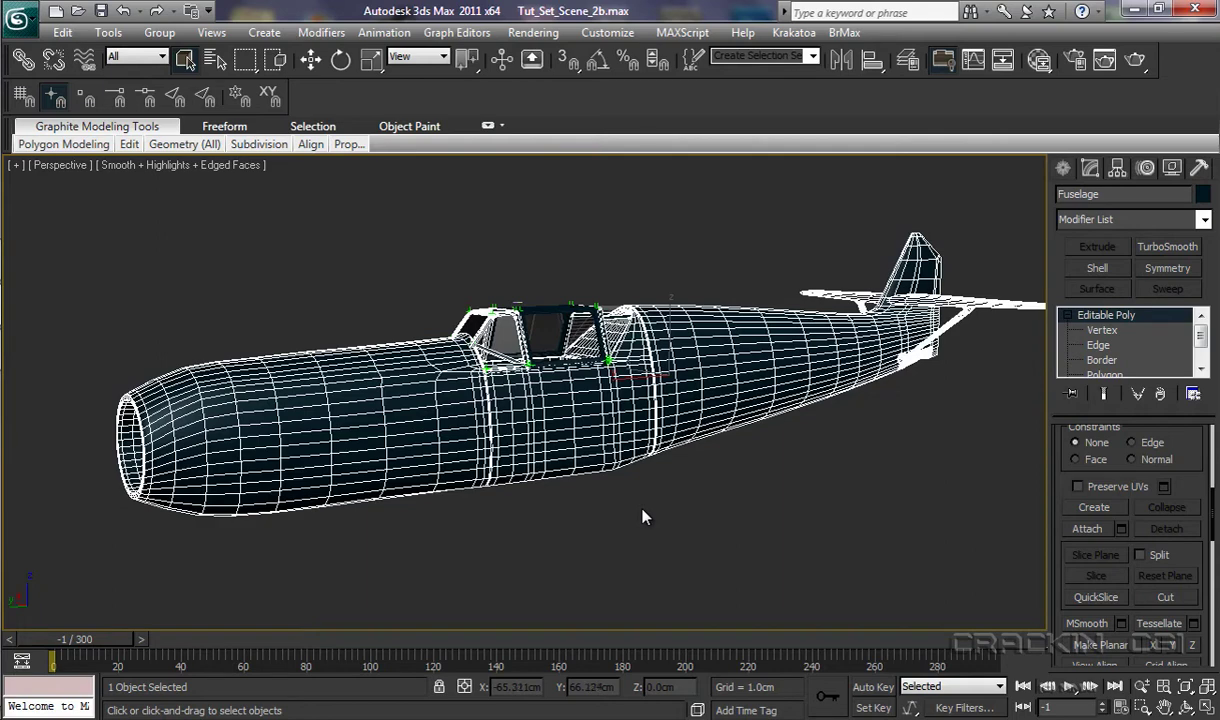
key("w")
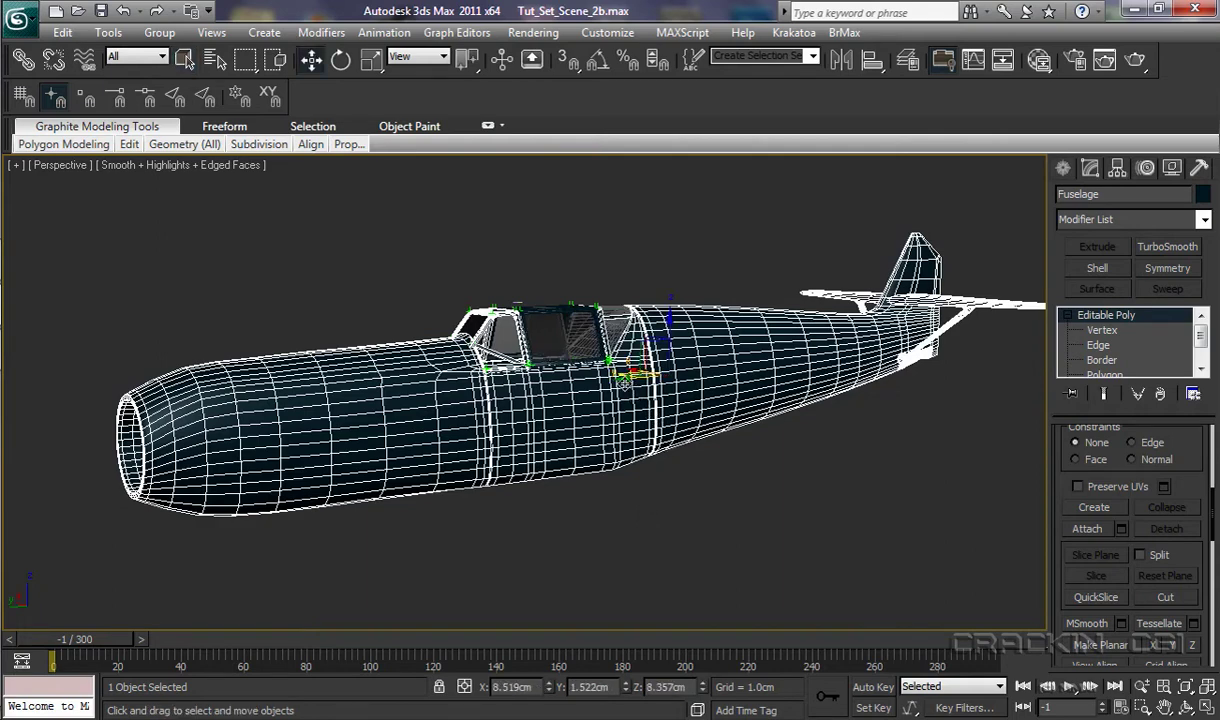
middle_click_drag(713, 556, 682, 552, "alt")
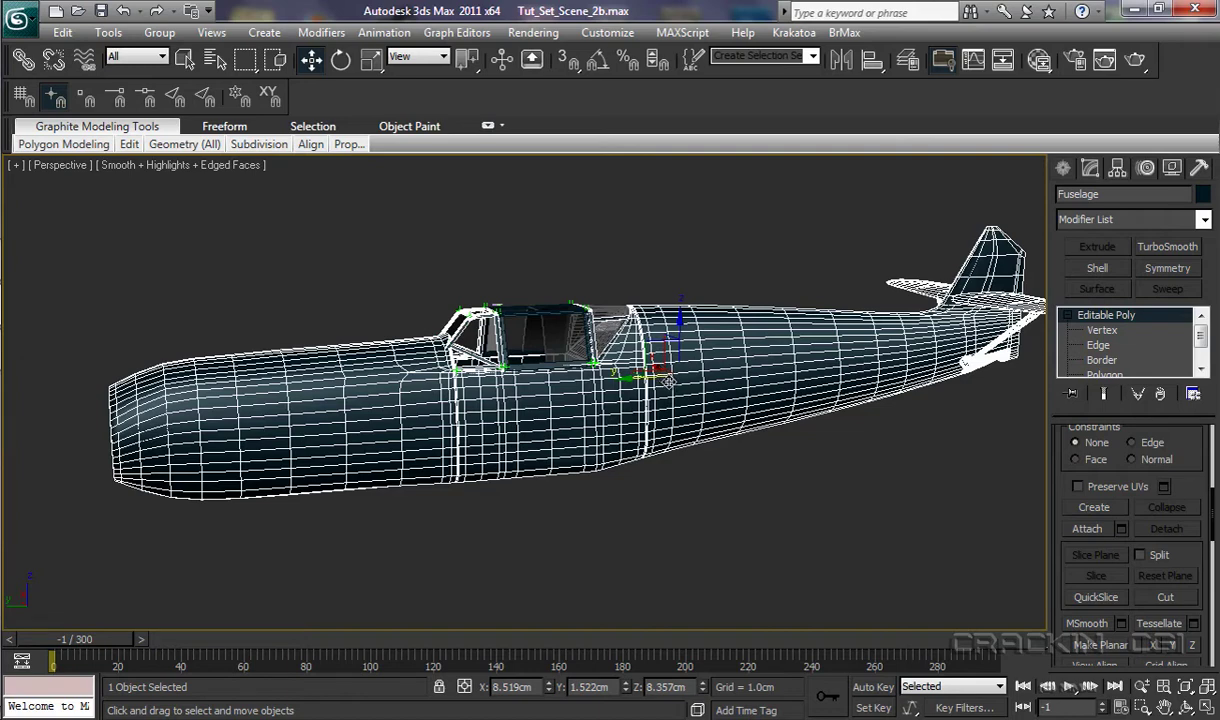
key("equal")
key("equal")
key("equal")
key("equal")
key("equal")
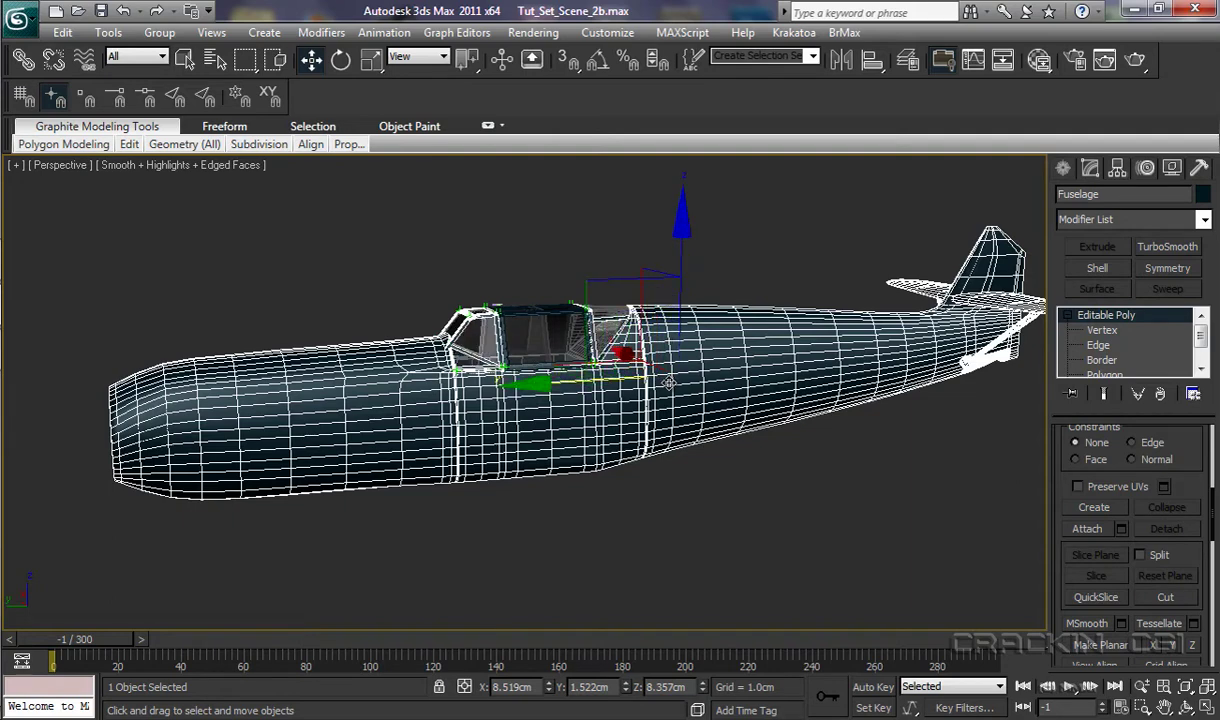
key("minus")
key("minus")
key("equal")
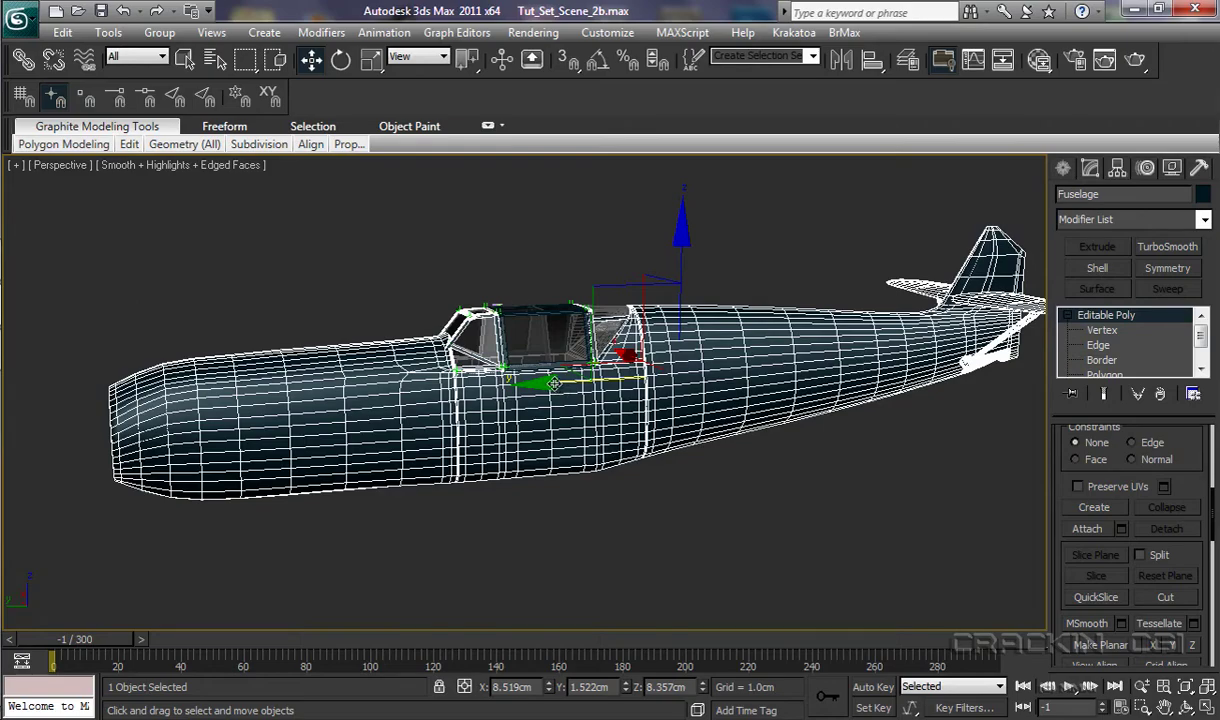
left_click_drag(553, 383, 765, 423)
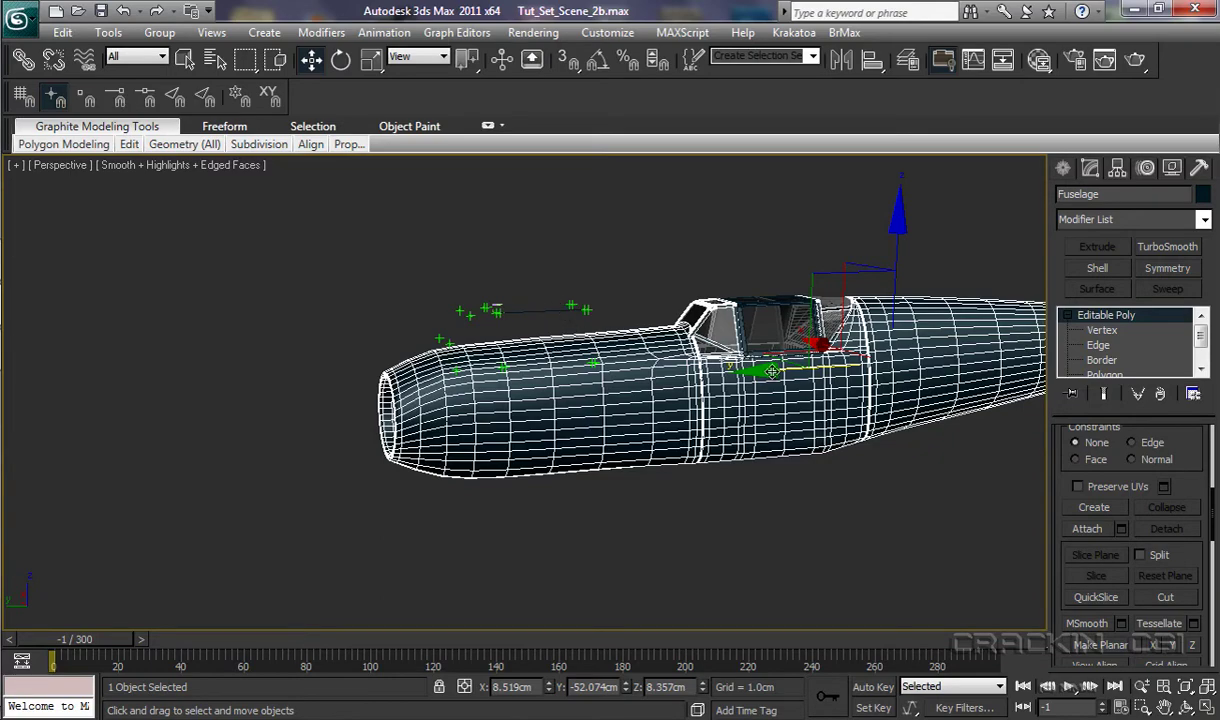
left_click_drag(732, 355, 586, 391)
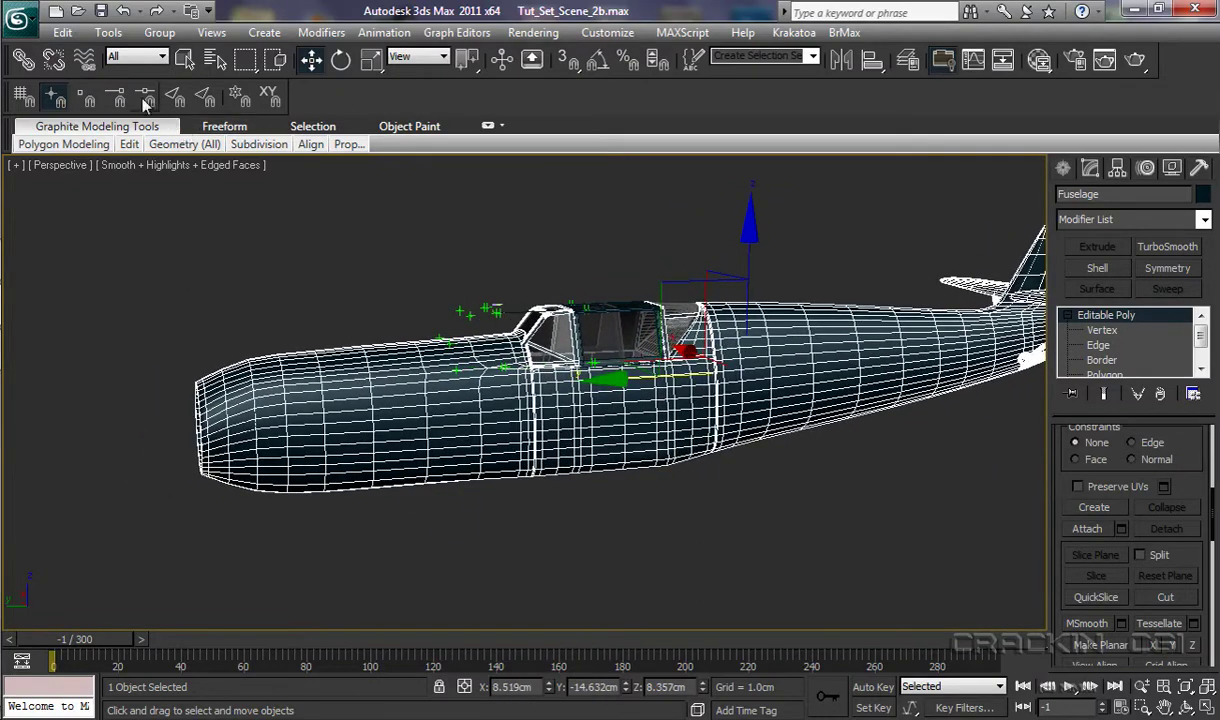
left_click(123, 11)
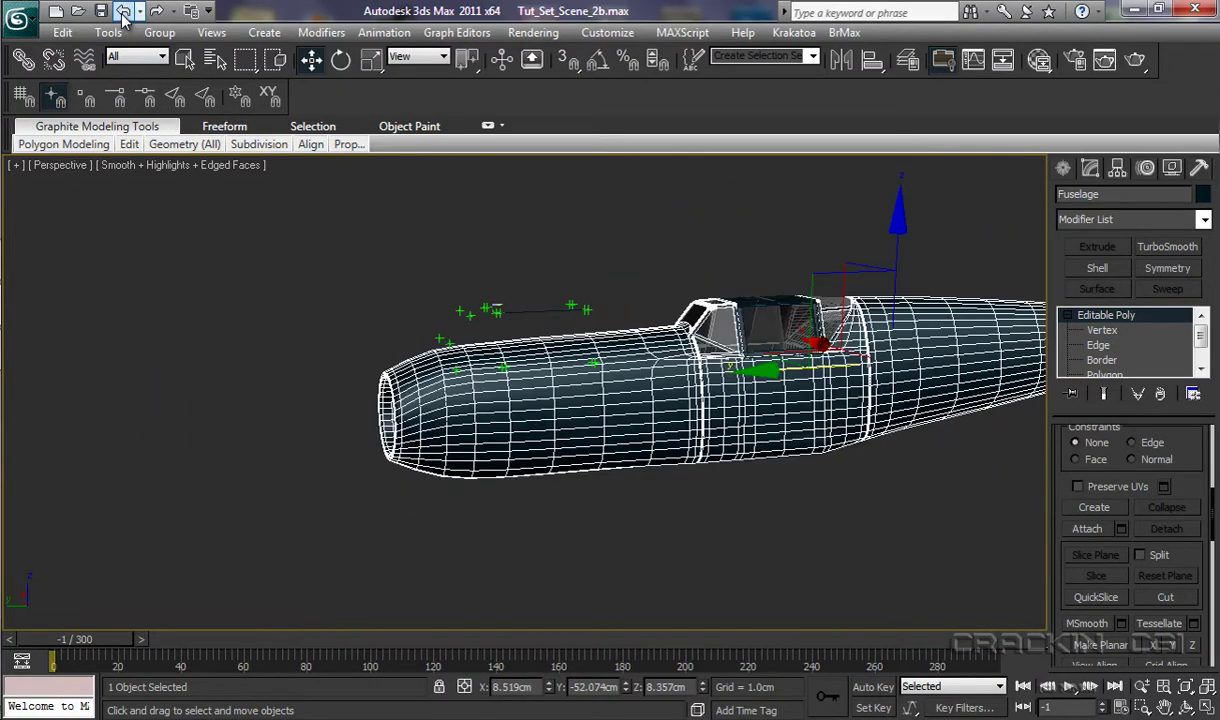
left_click(123, 12)
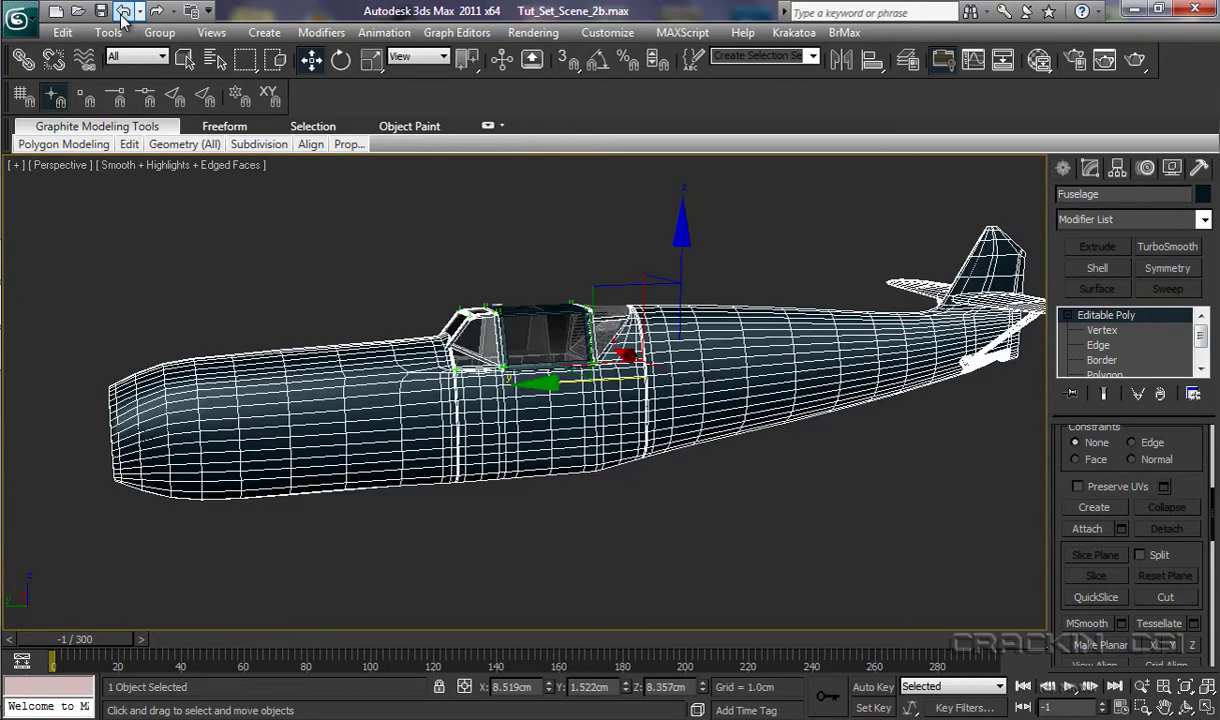
Deselect the fuselage and freeze the Fuselage and Cockpit layers in the Layer Manager
left_click(873, 443)
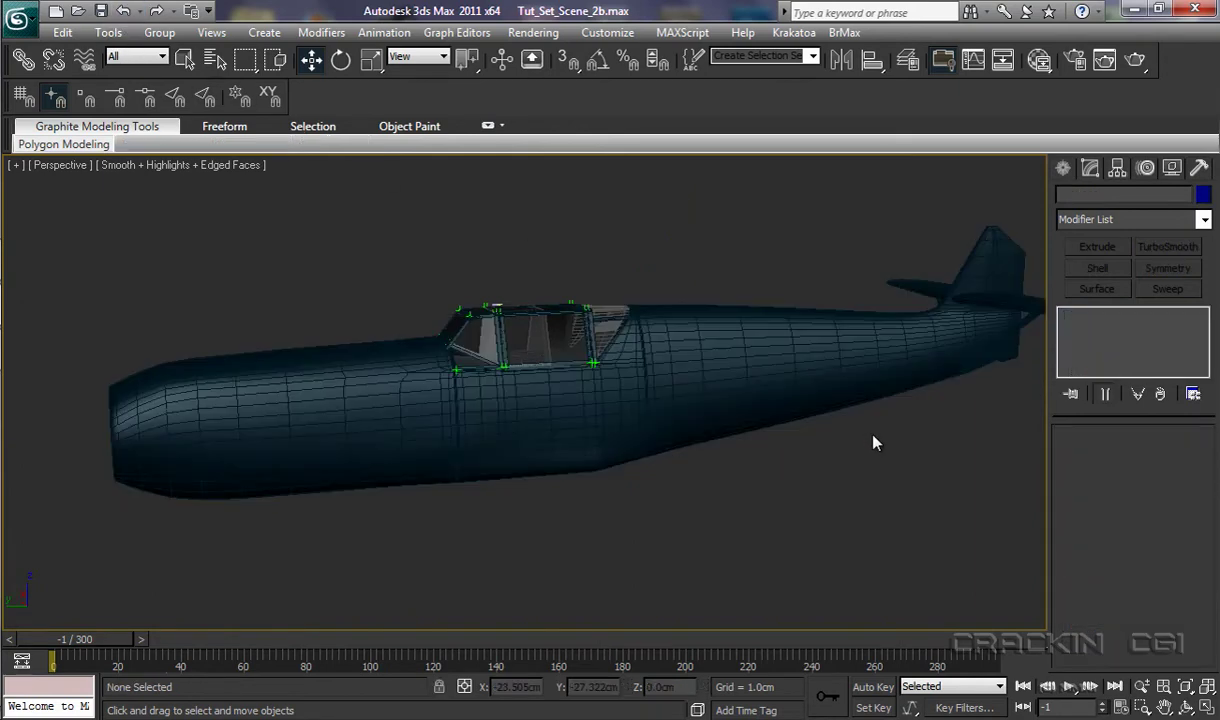
left_click(908, 60)
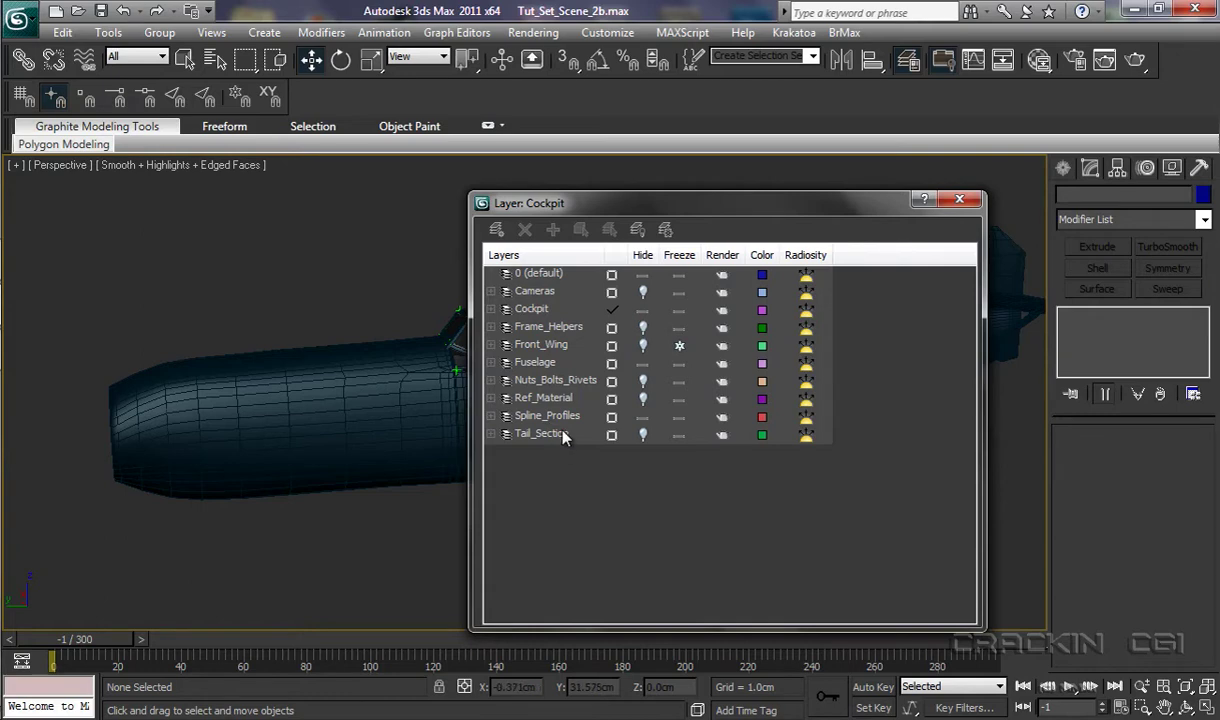
left_click(679, 365)
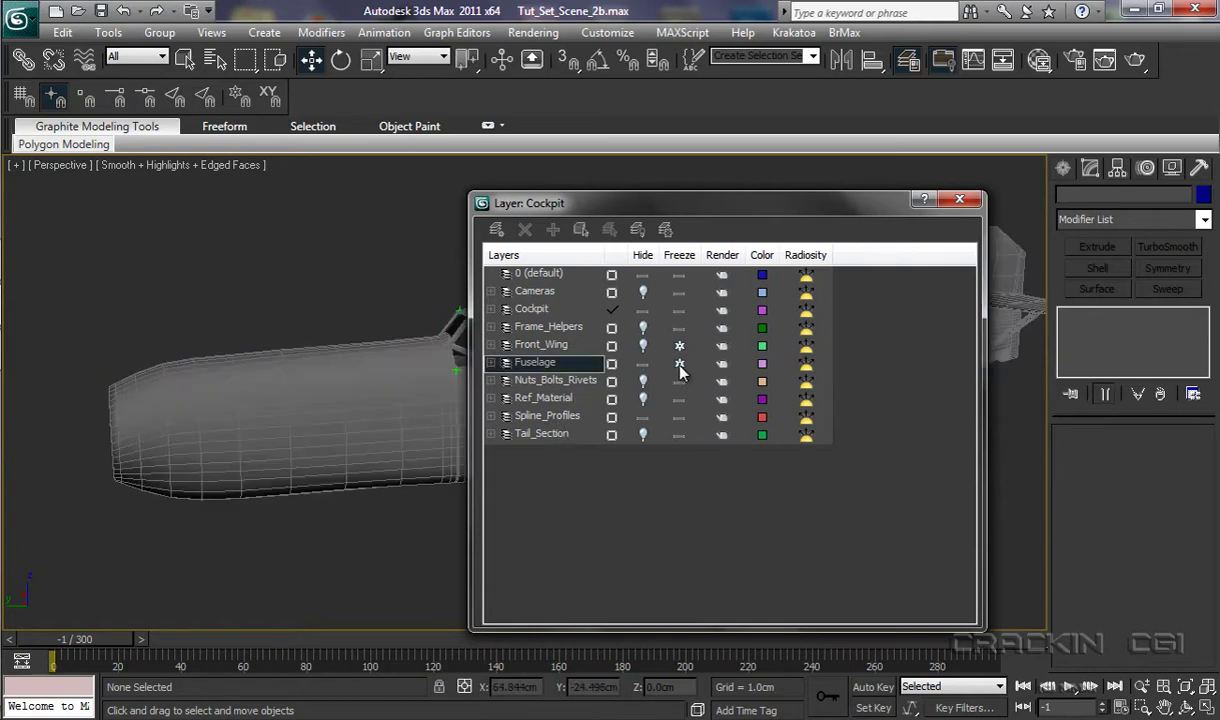
left_click(679, 311)
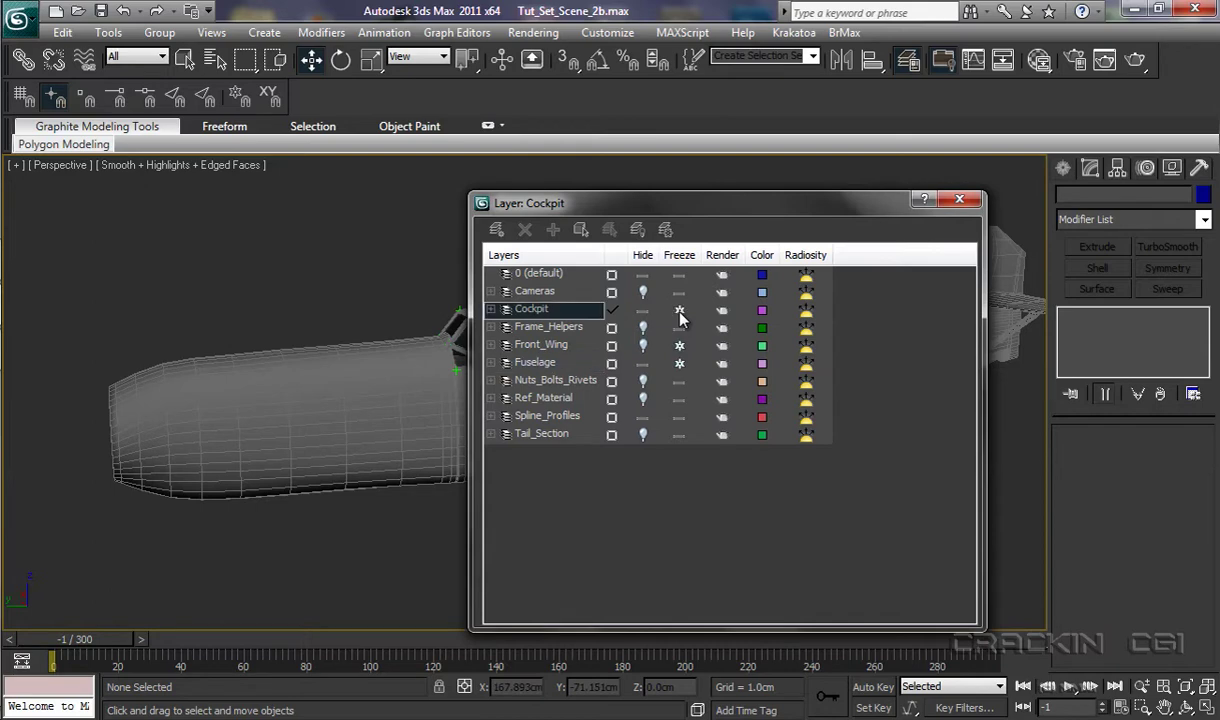
left_click(959, 200)
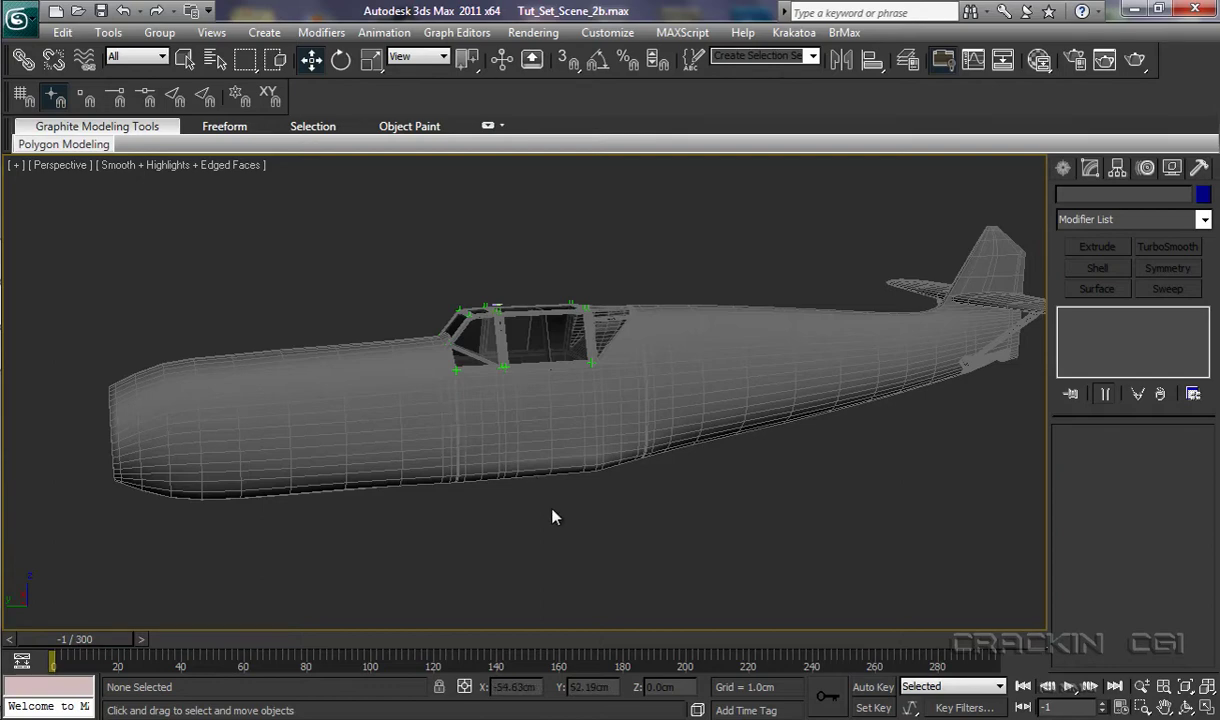
Zoom in on the cockpit and rectangle-select the 26 unfrozen helper objects around it
middle_click_drag(553, 516, 523, 515, "alt")
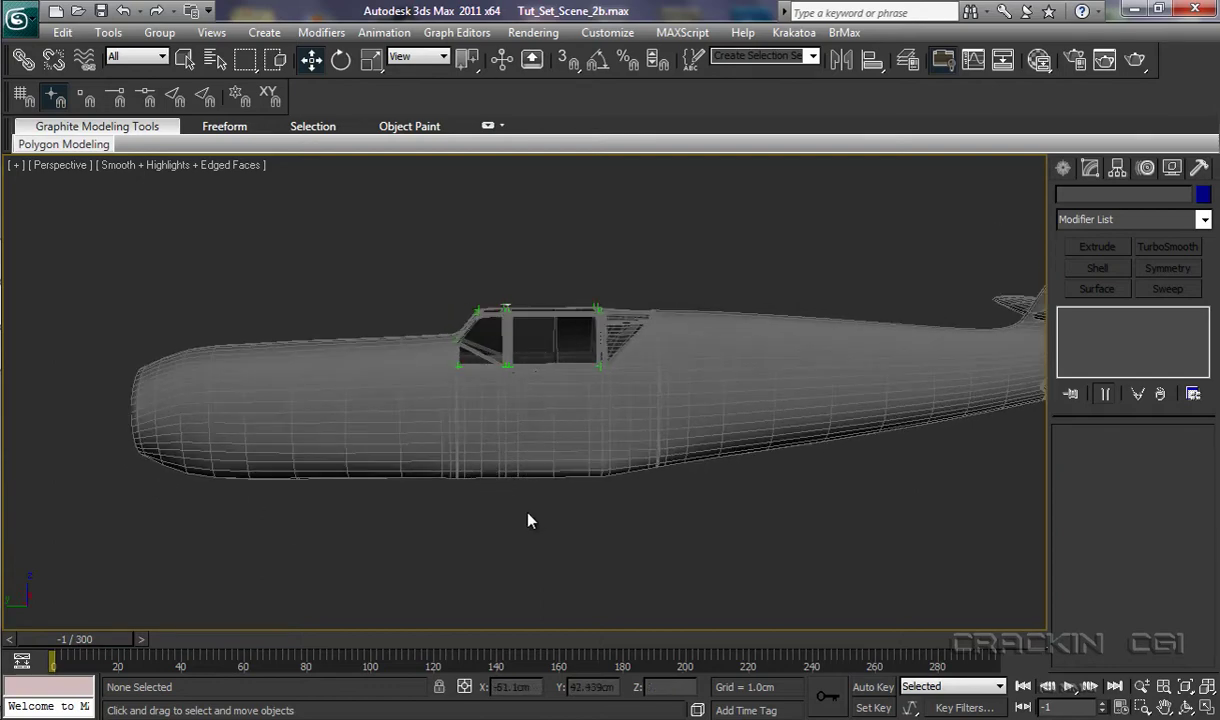
scroll(575, 405, "up", 3)
scroll(578, 390, "up", 3)
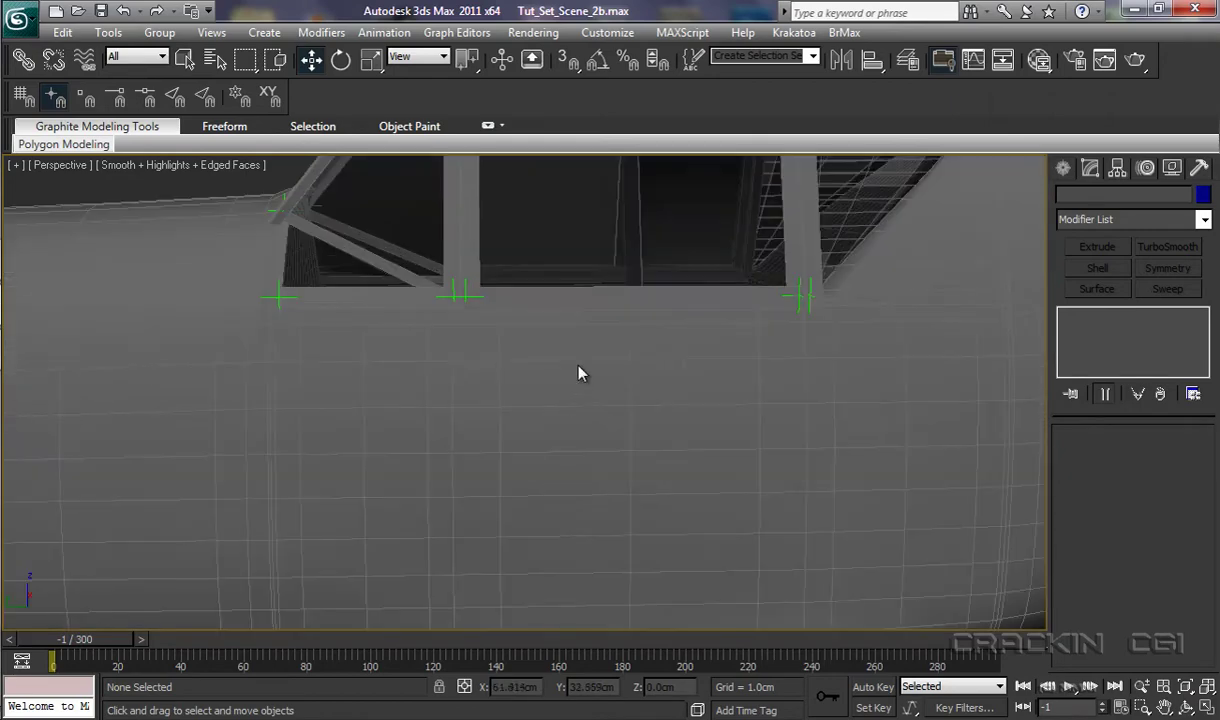
middle_click_drag(580, 373, 577, 586, "alt")
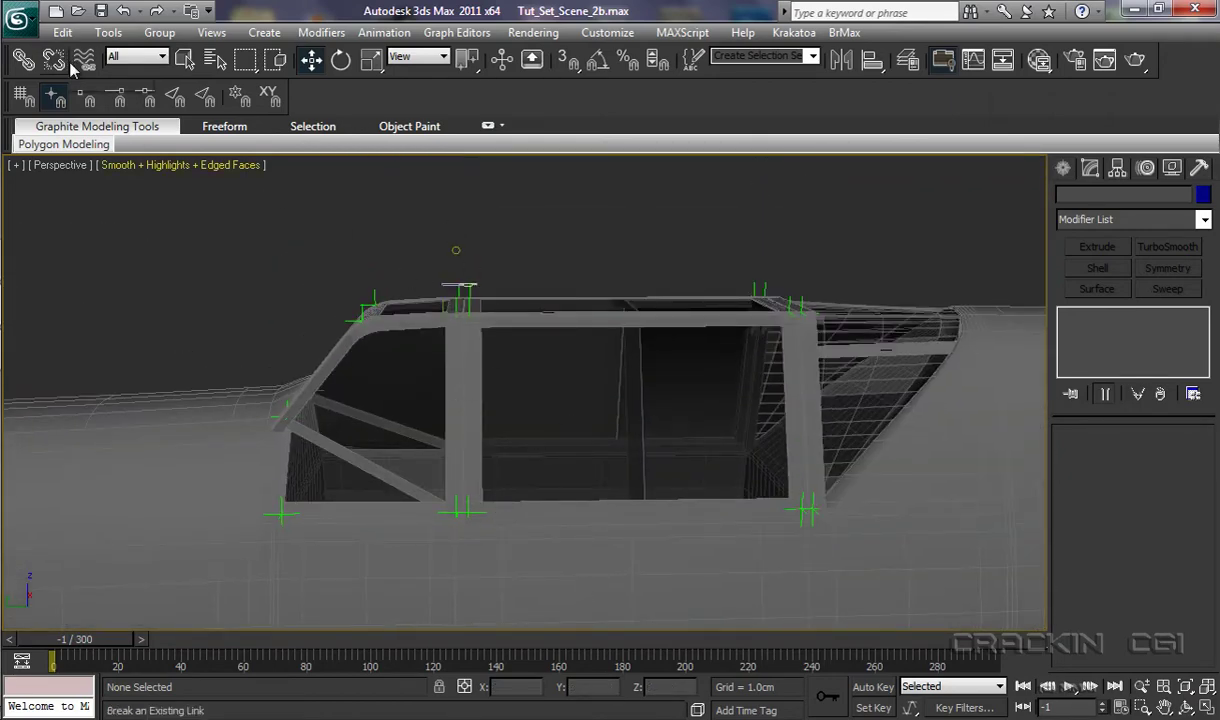
left_click(184, 59)
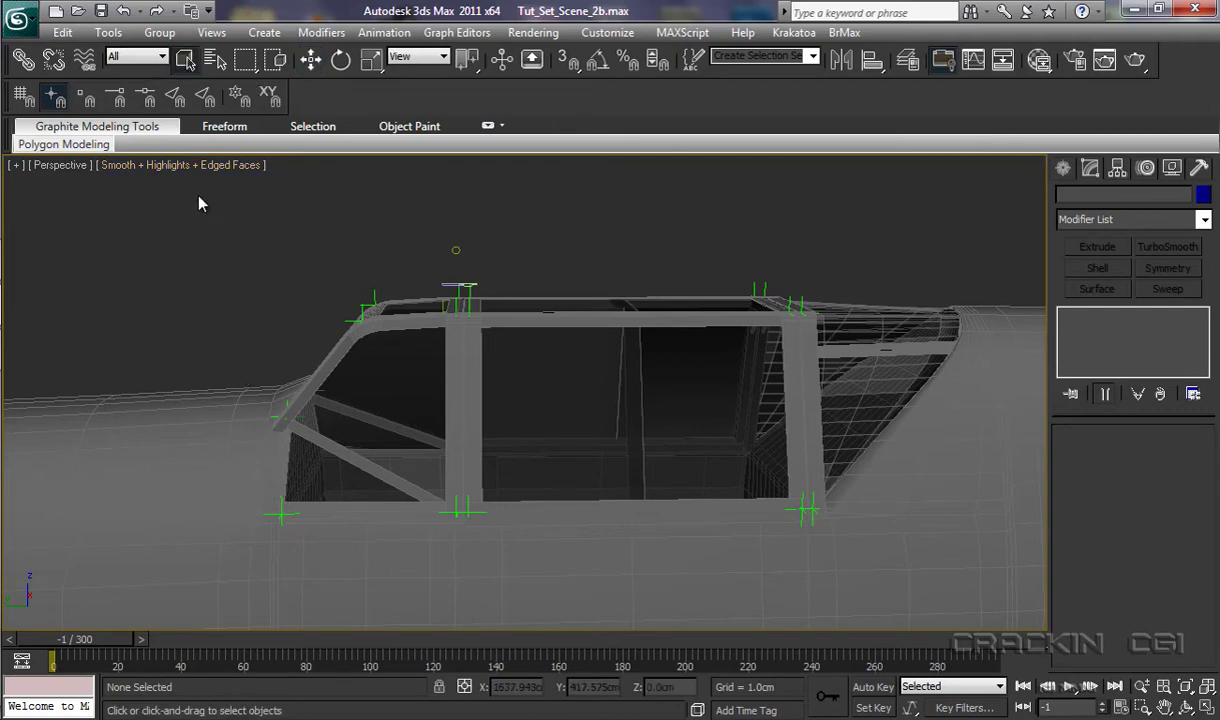
left_click_drag(197, 194, 980, 601)
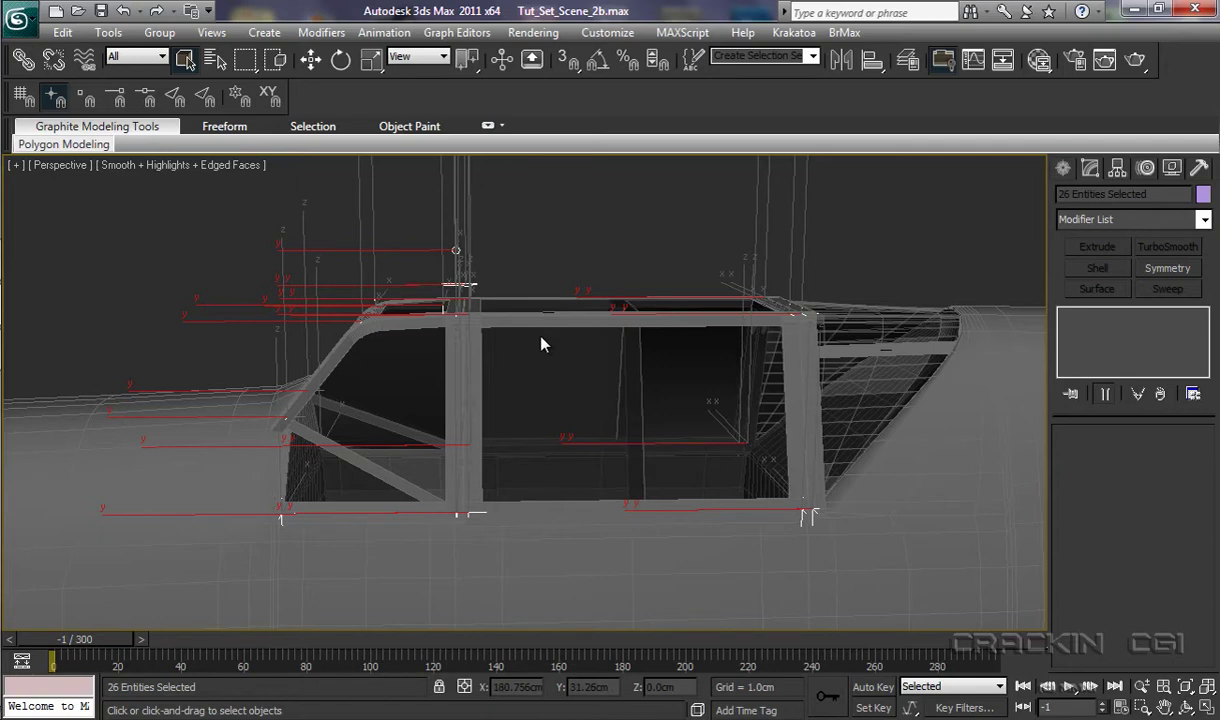
Delete the selected helpers and zoom the Left view onto the windshield frame posts
key("Delete")
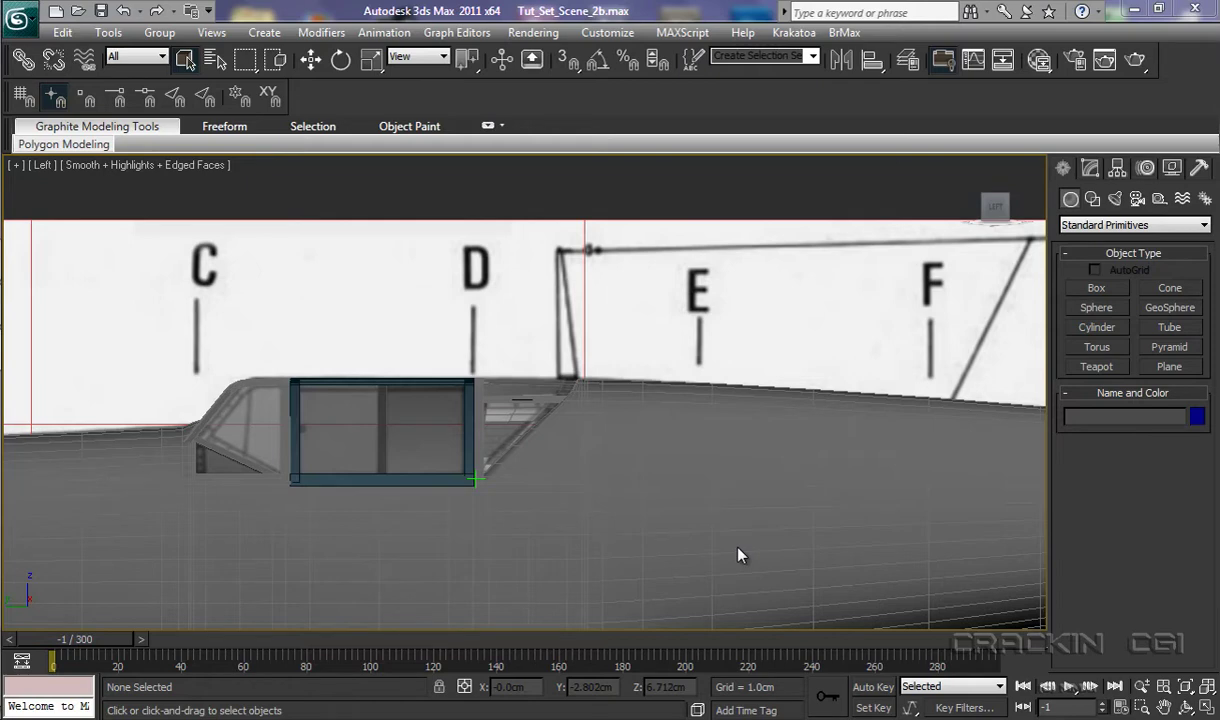
scroll(724, 560, "up", 5)
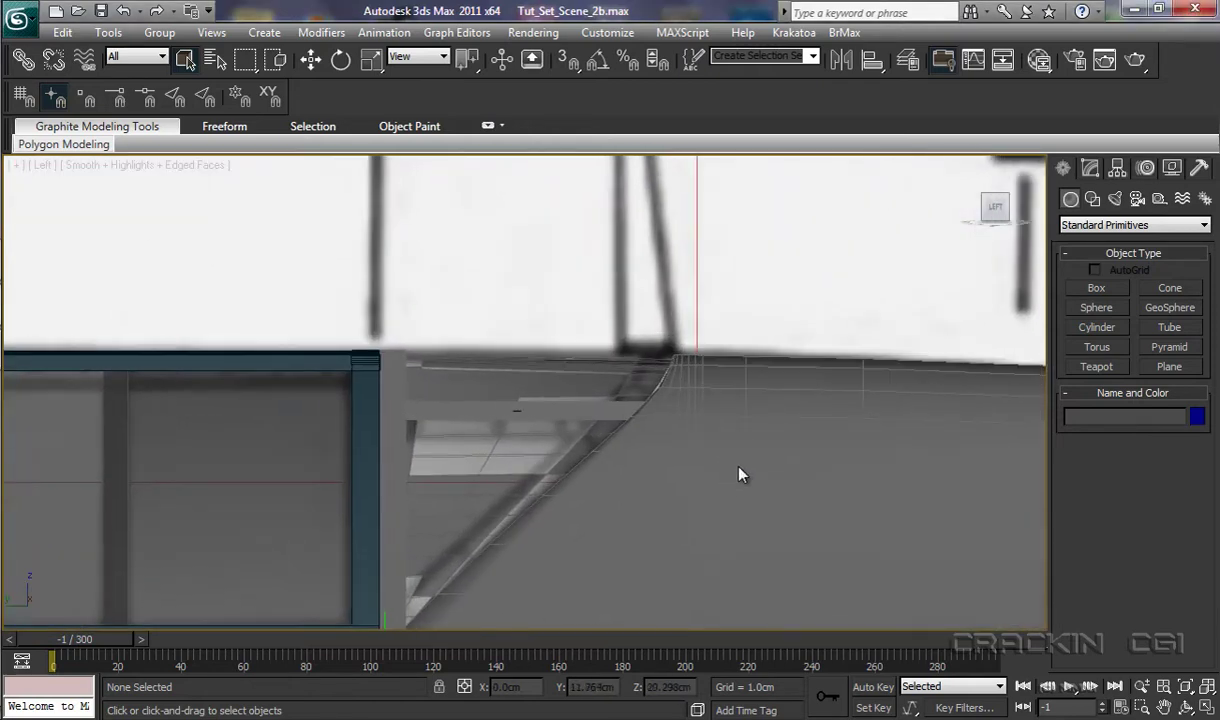
scroll(738, 474, "down", 5)
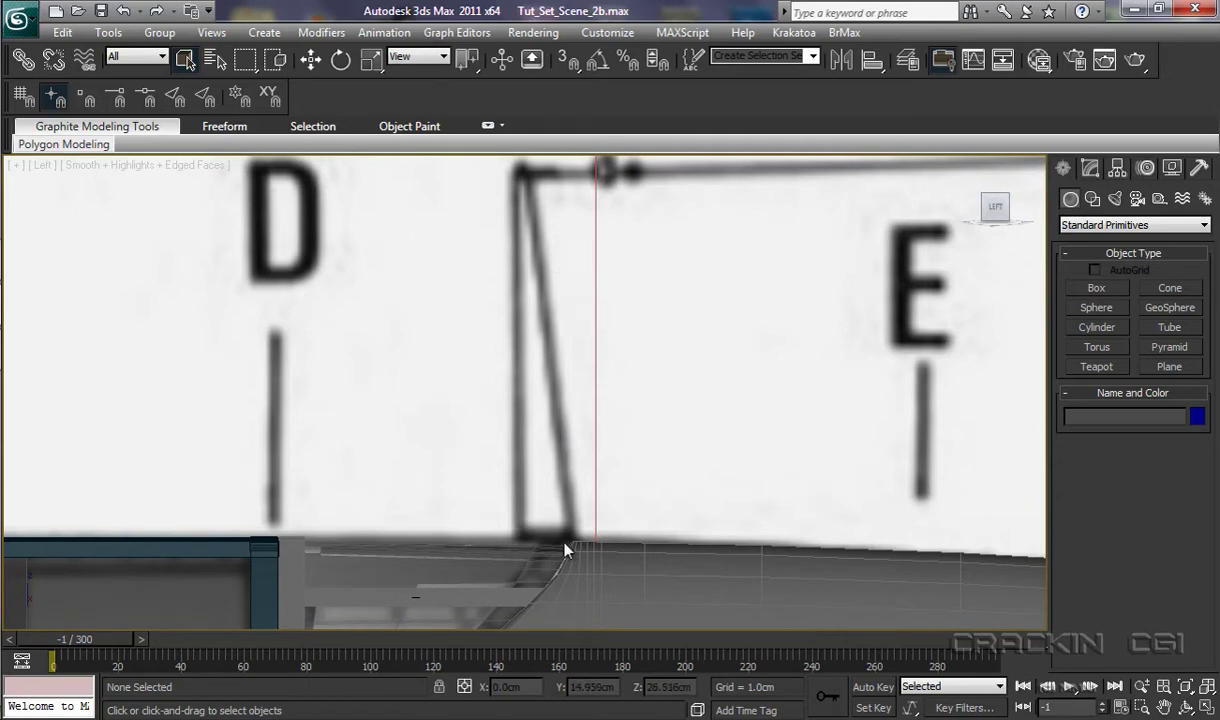
scroll(651, 597, "up", 8)
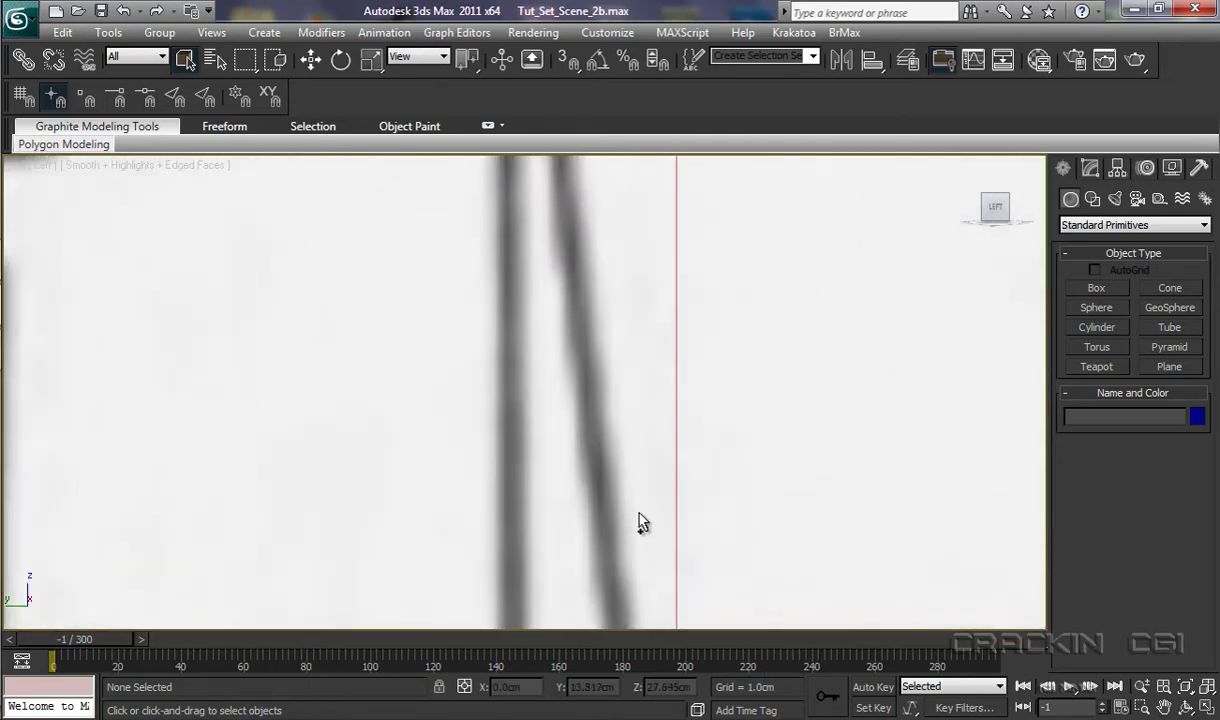
middle_click_drag(653, 575, 626, 334)
scroll(670, 494, "up", 4)
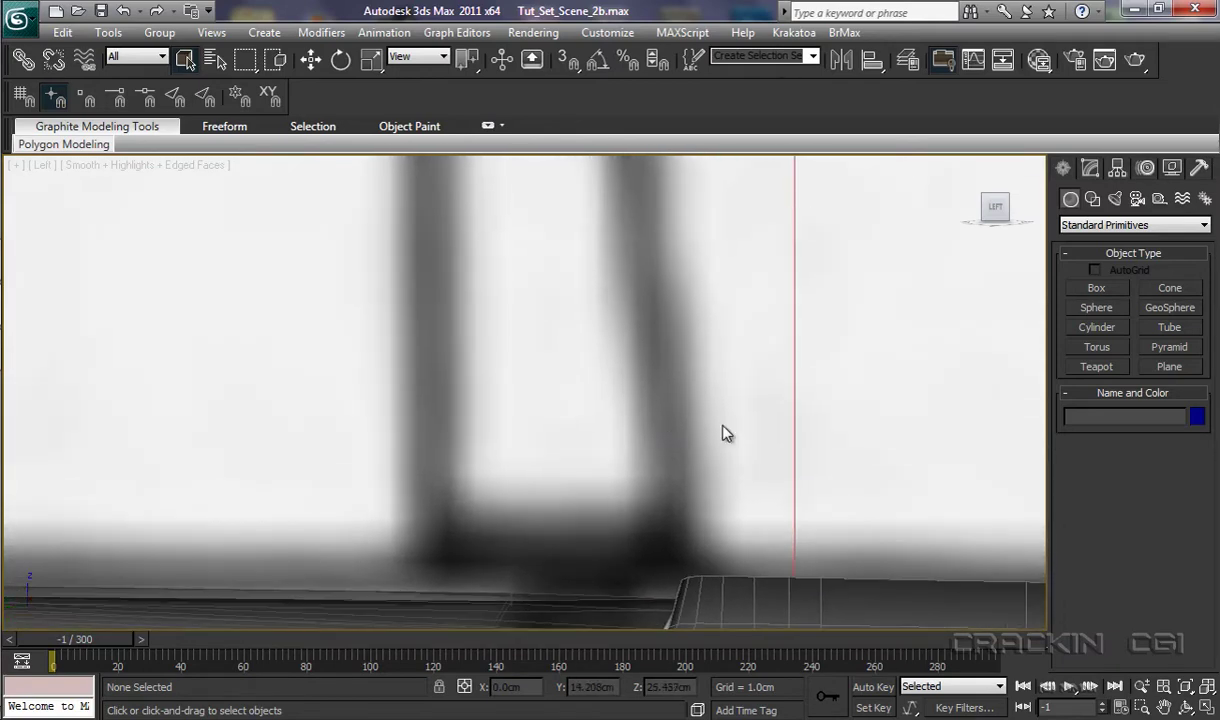
Start a Line shape and trace the strut's pointed left tip and top edge
left_click(1092, 199)
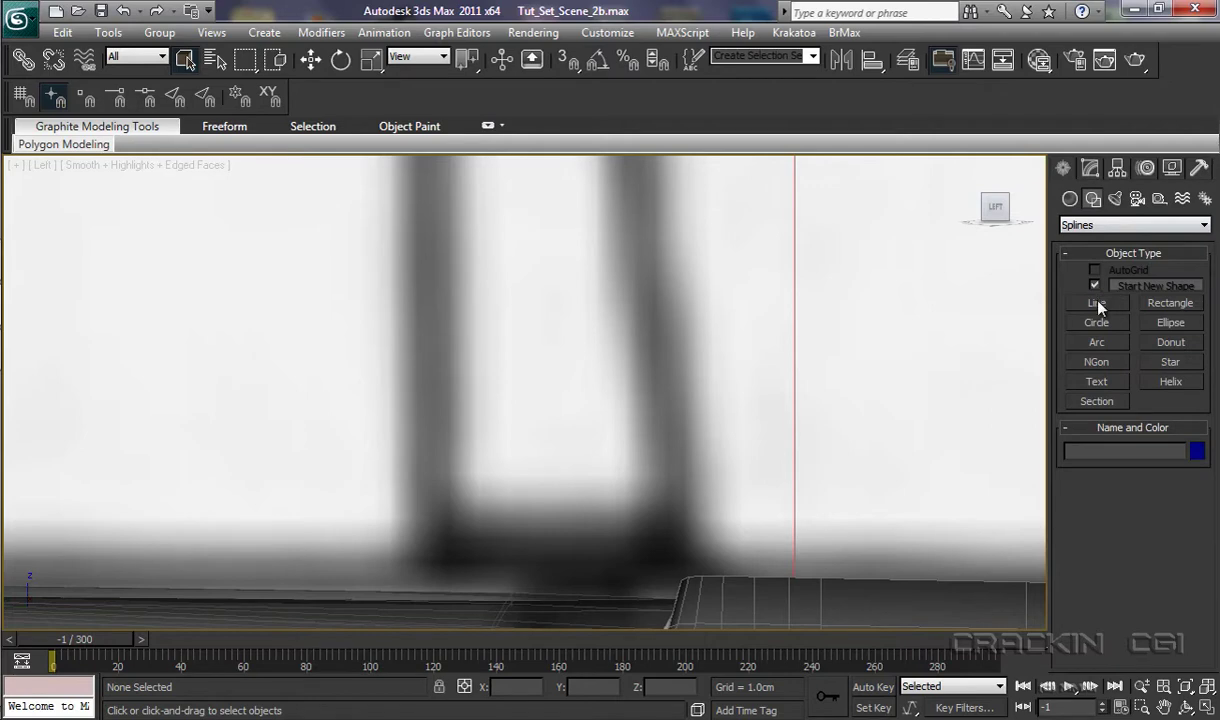
left_click(1099, 299)
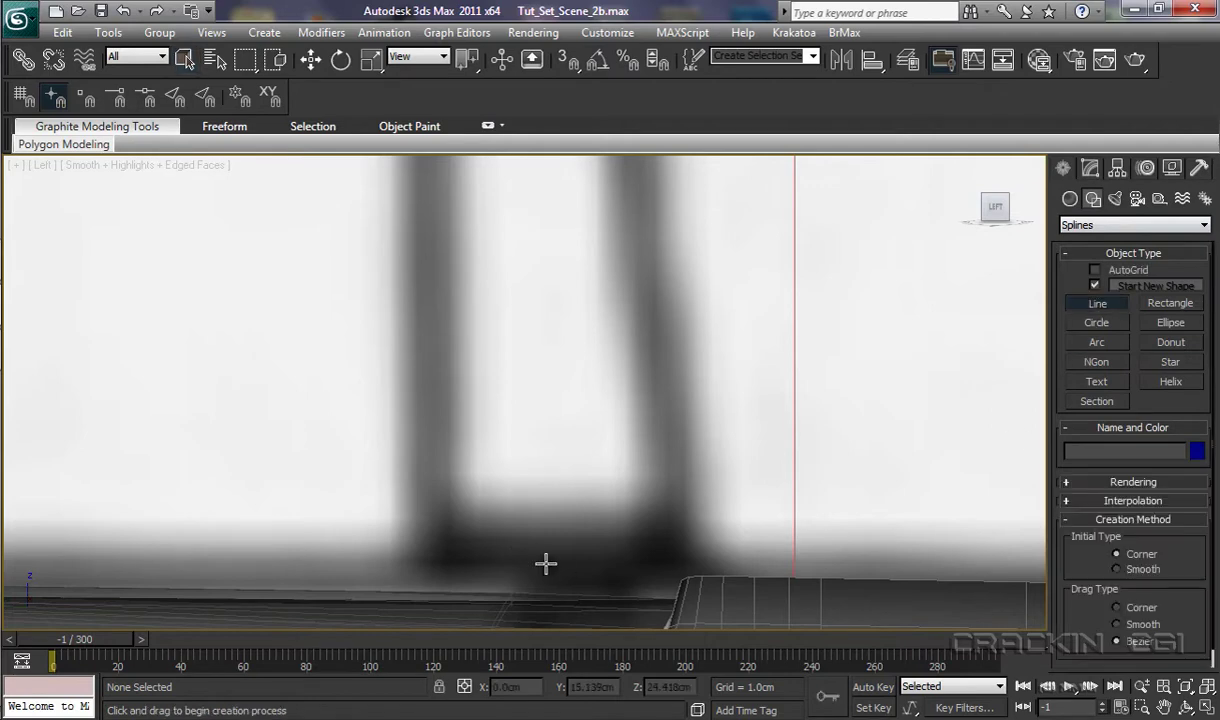
left_click(469, 446)
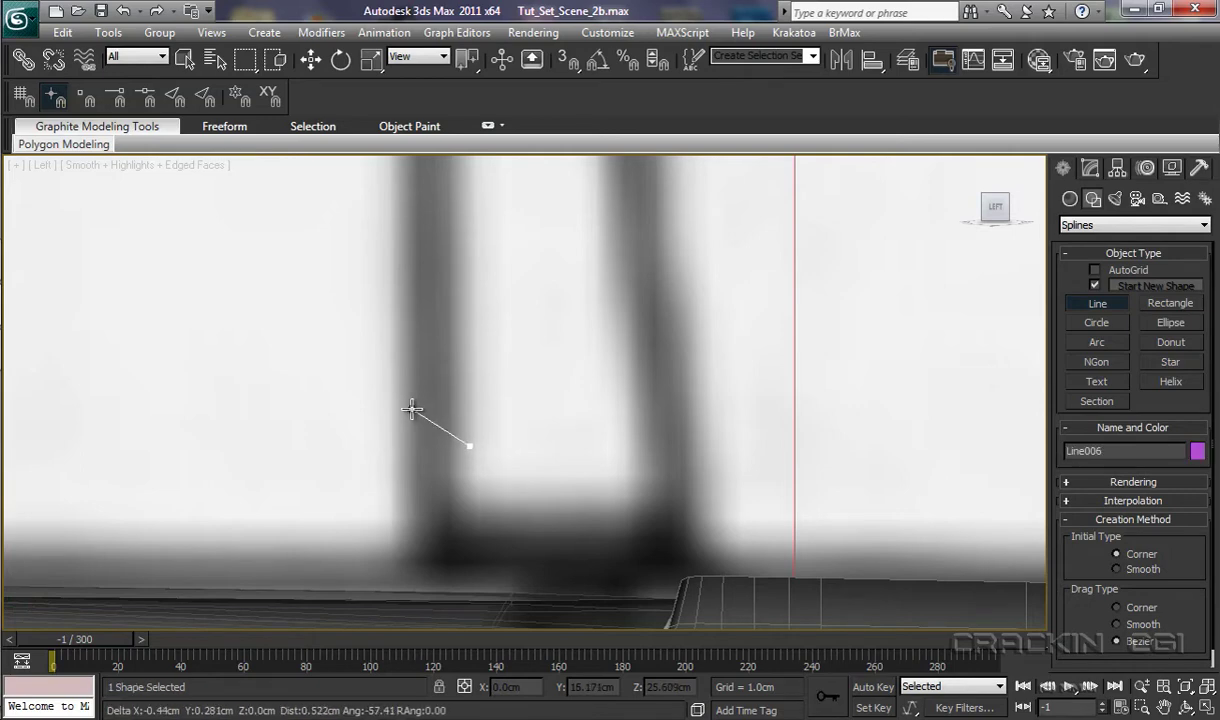
left_click(410, 411)
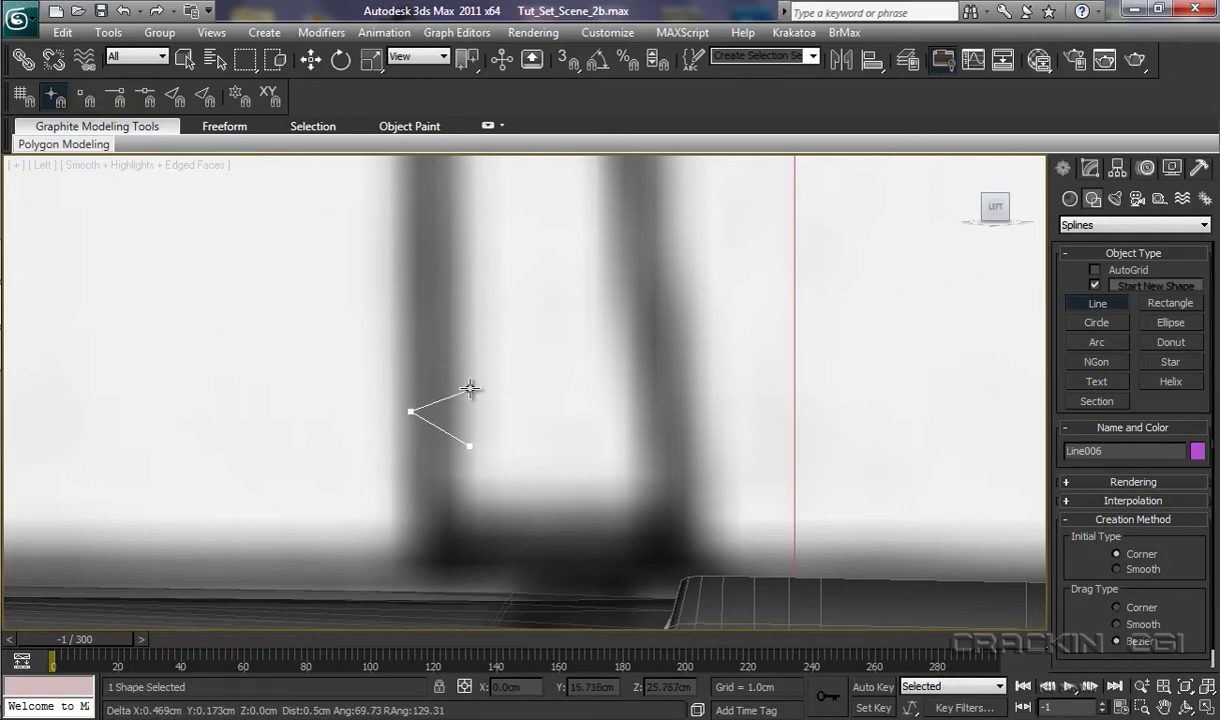
left_click(470, 389)
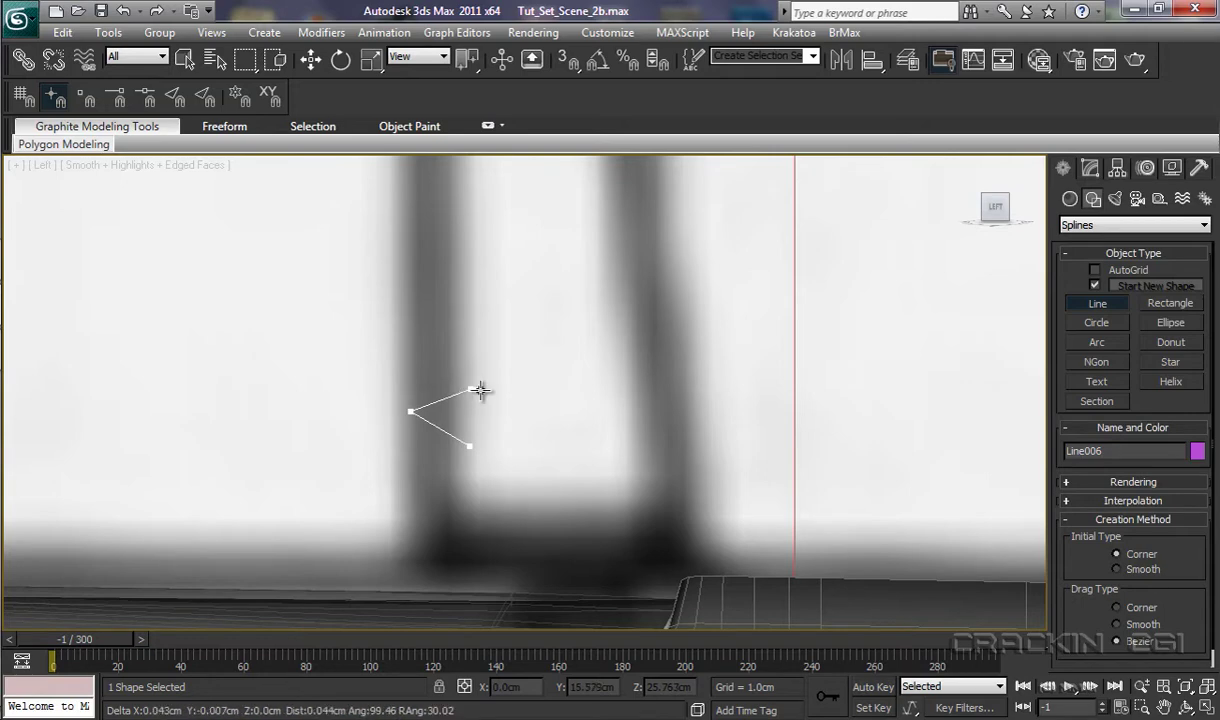
left_click(587, 389)
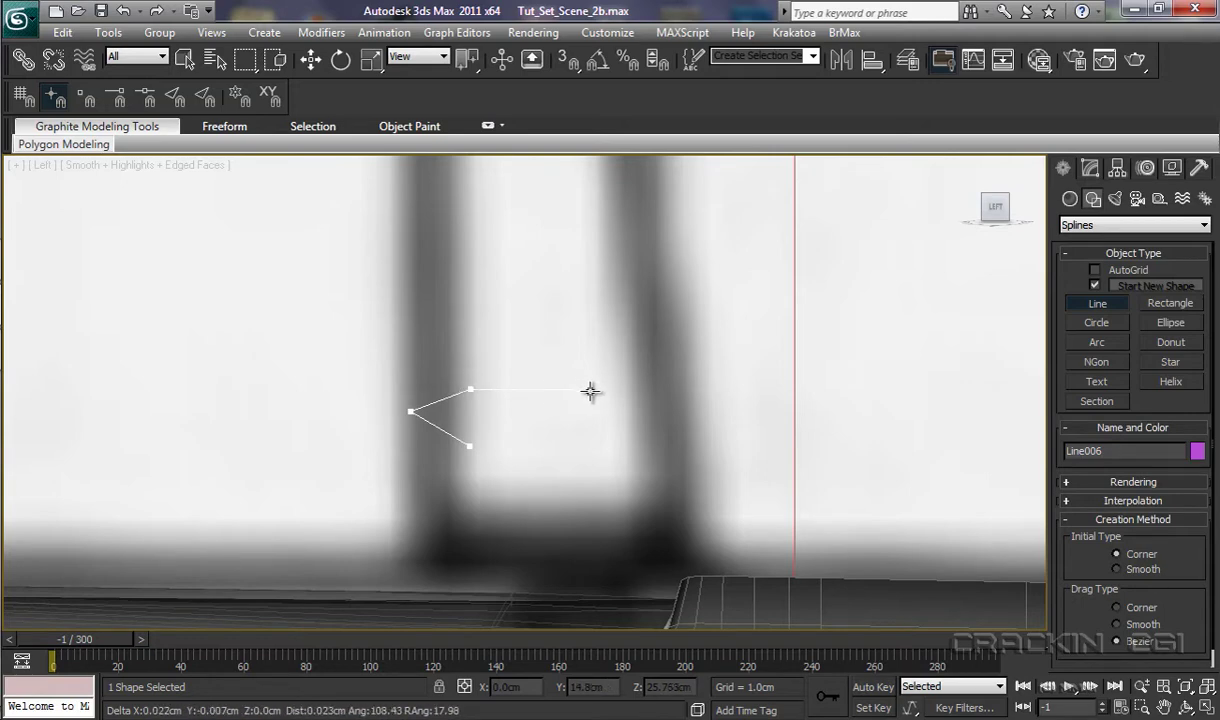
left_click(637, 411)
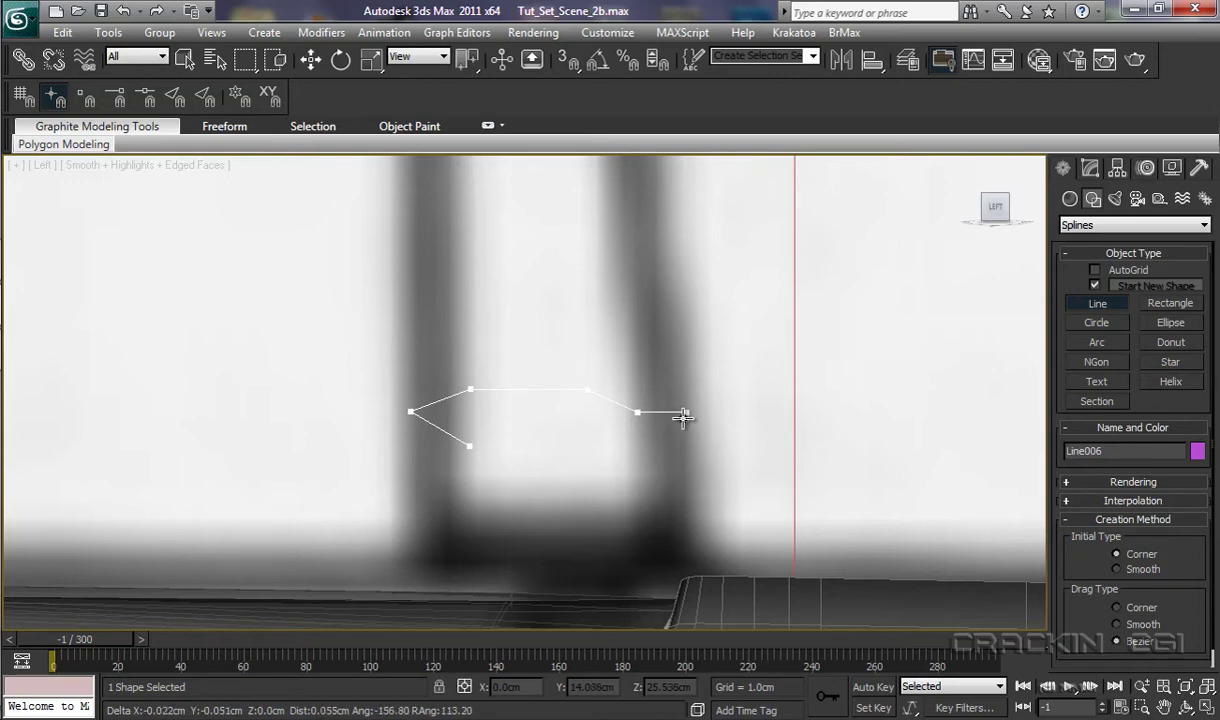
Trace the small rectangular end tab and lower body, then close the spline
left_click(686, 412)
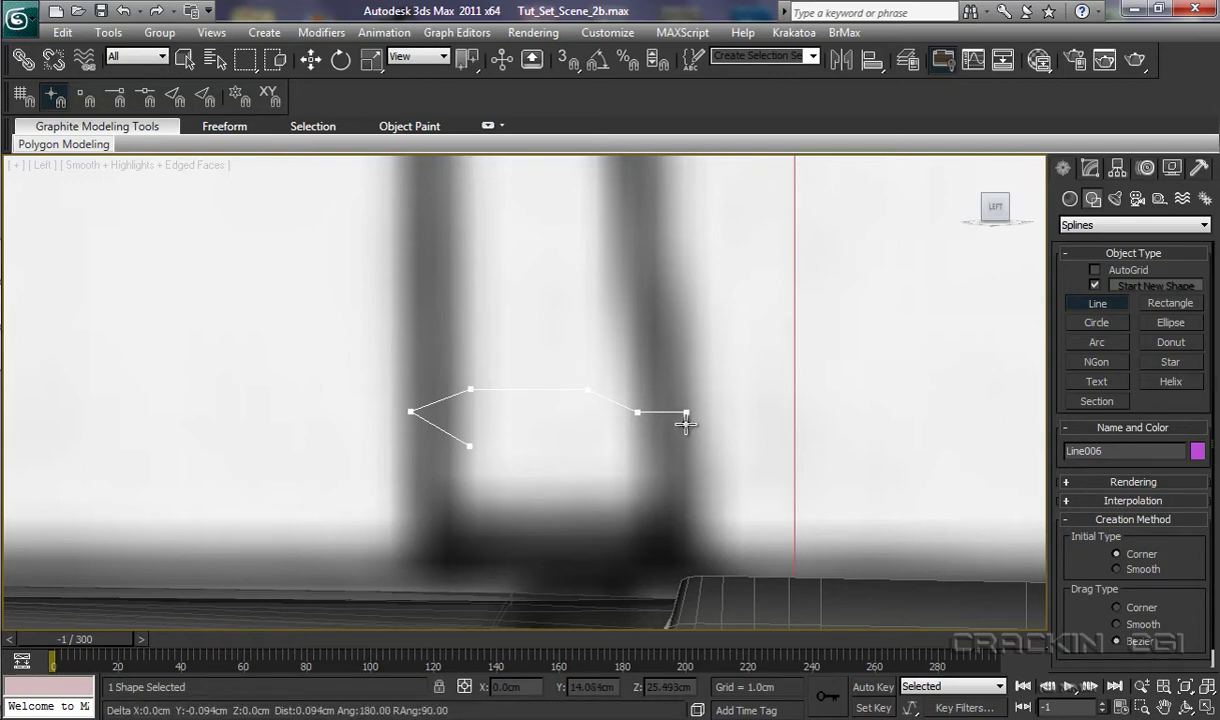
left_click(686, 424)
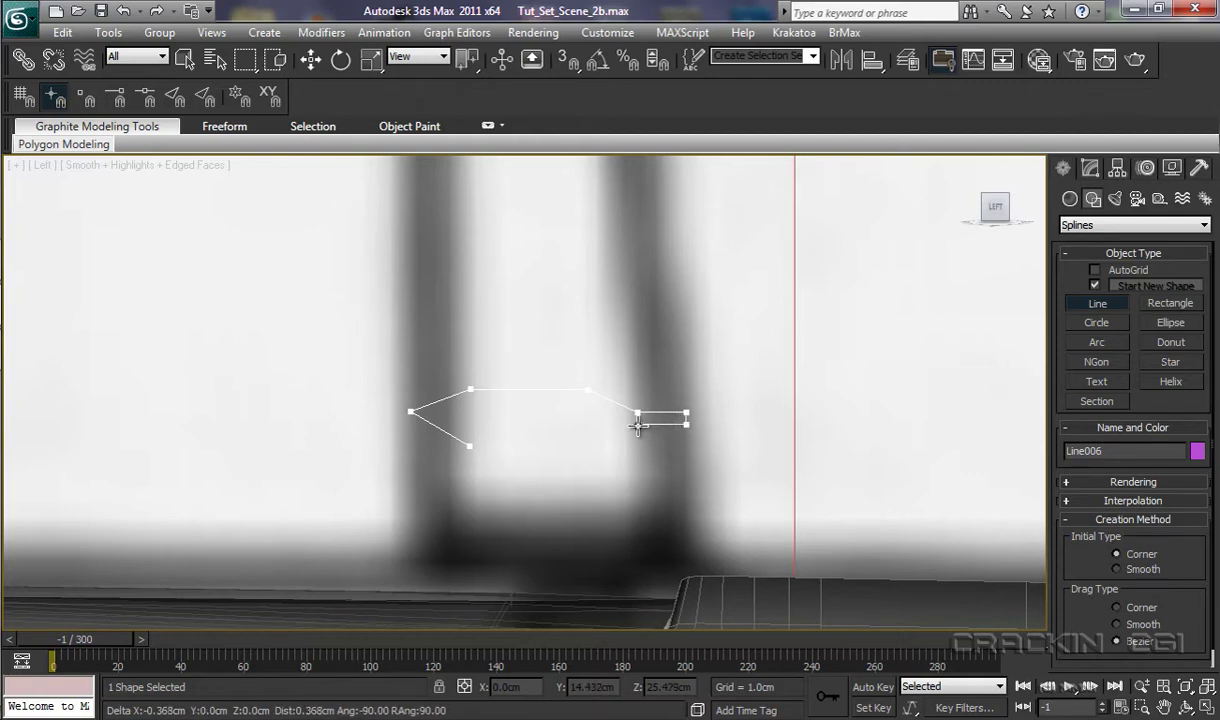
left_click(638, 424)
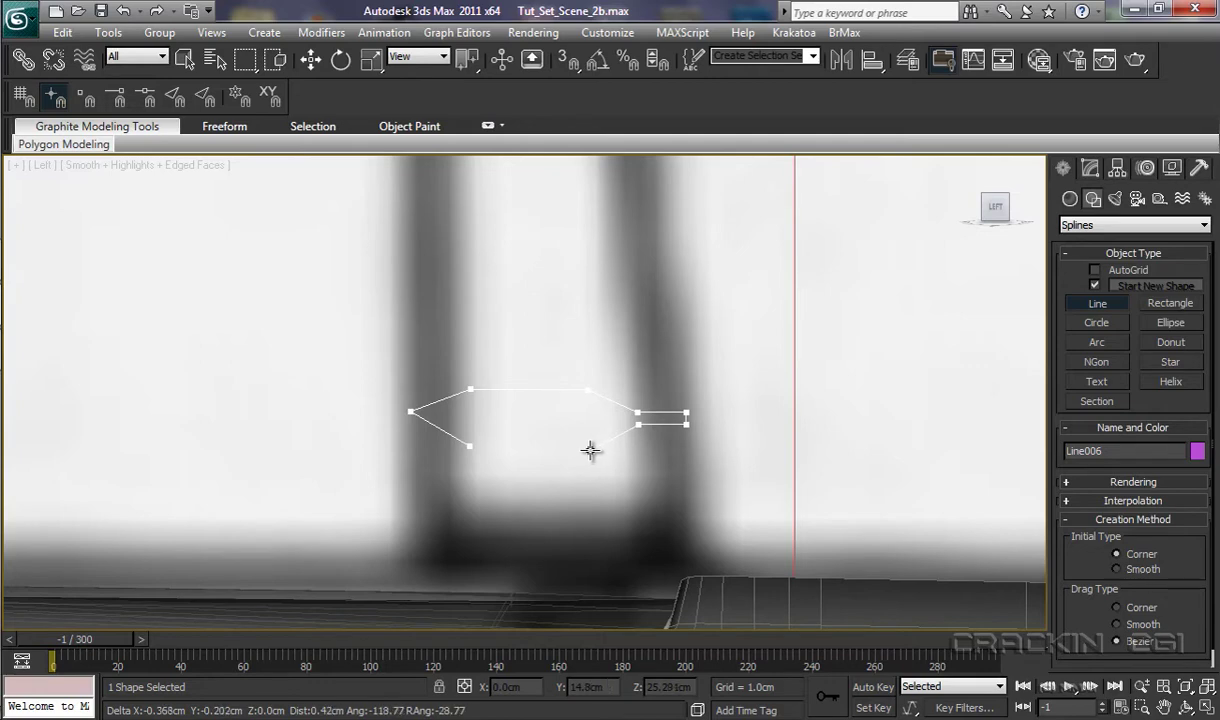
left_click(591, 452)
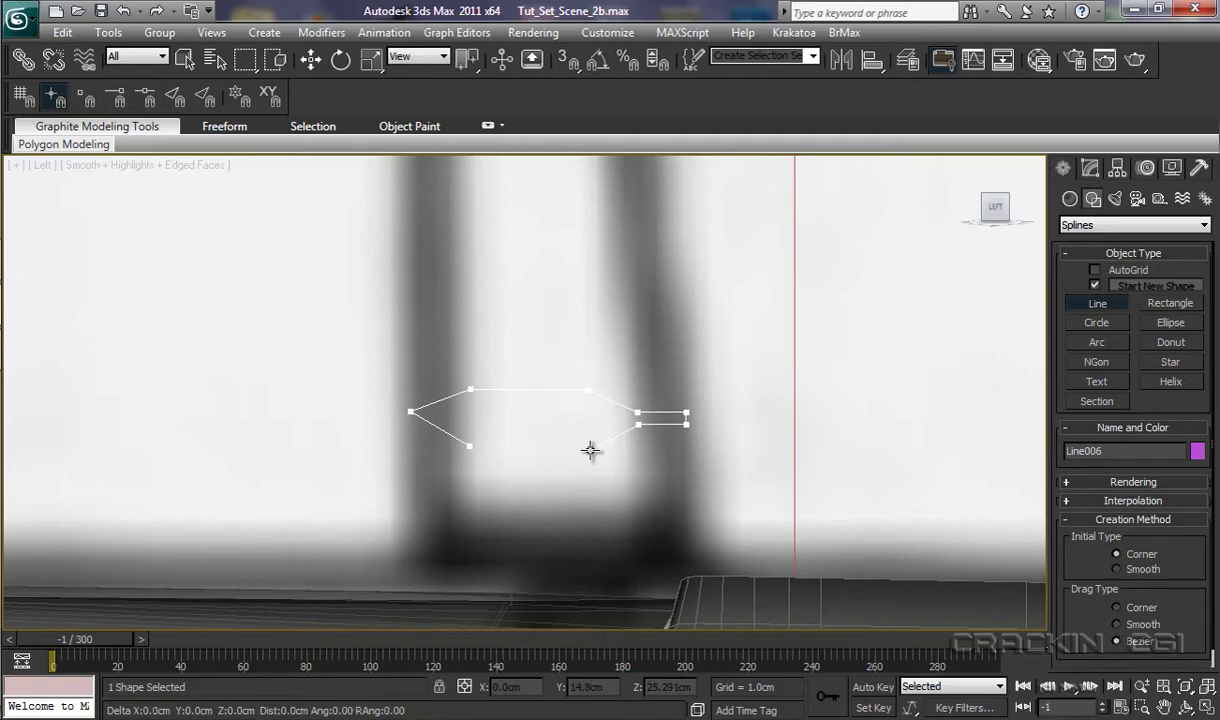
left_click(471, 447)
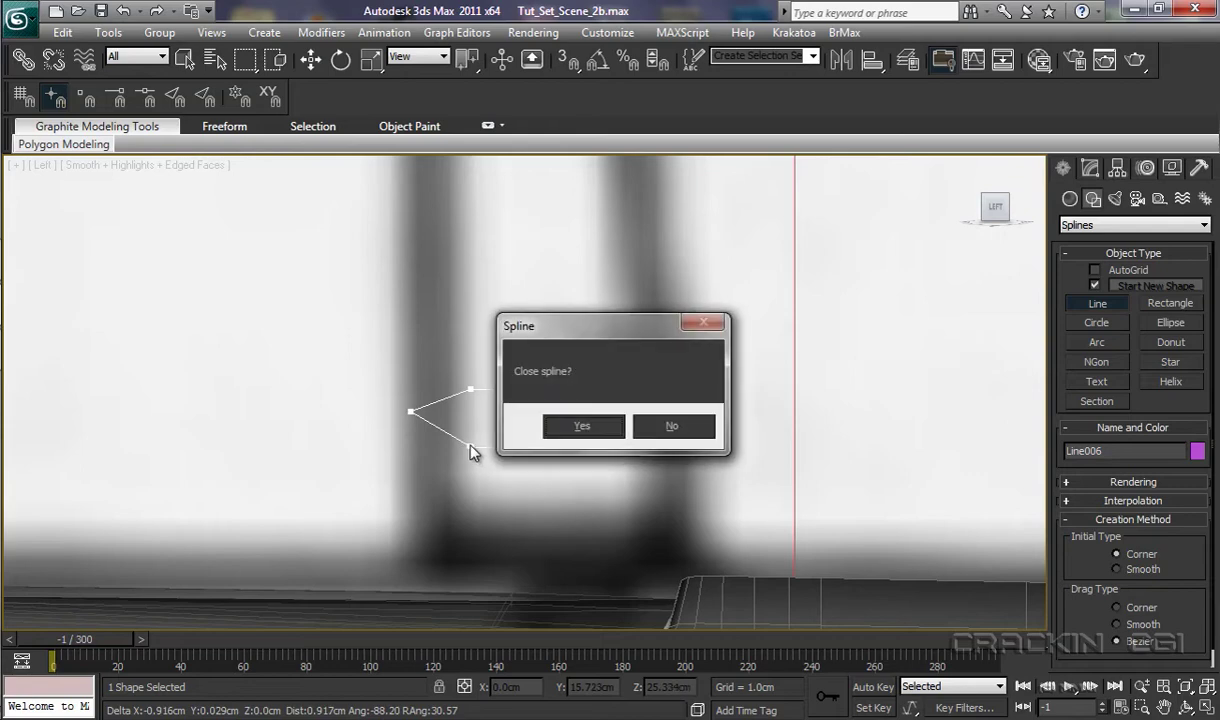
left_click(588, 428)
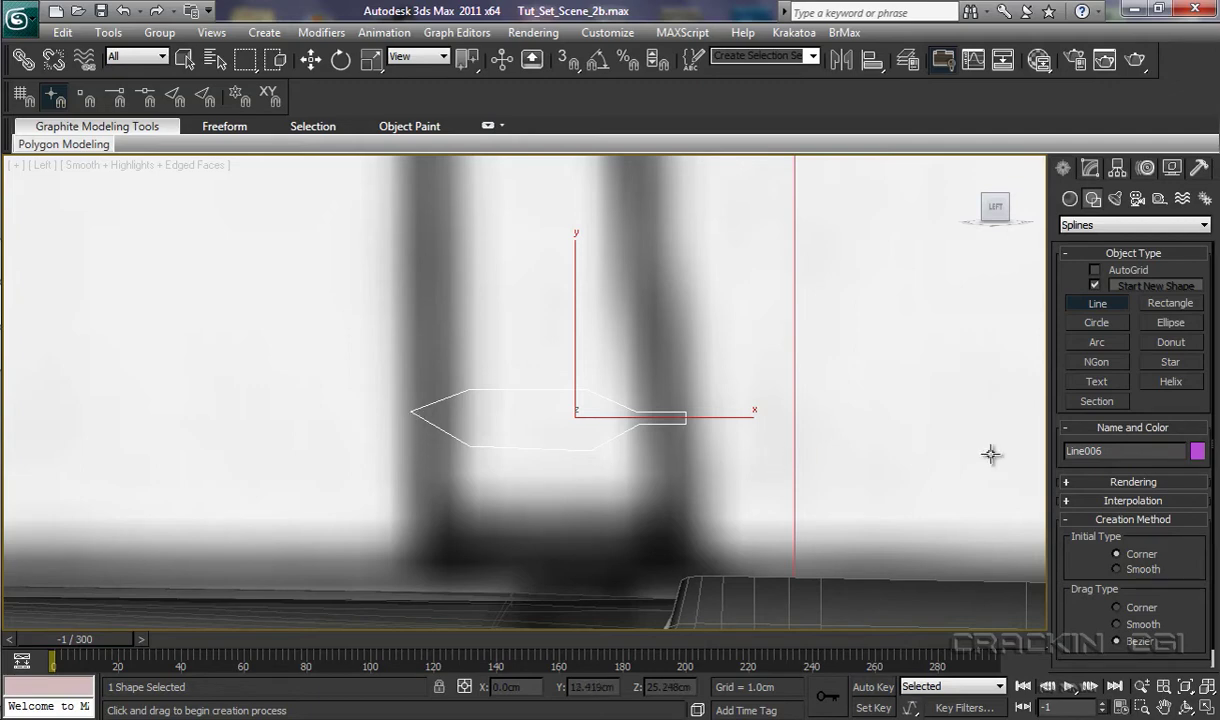
Convert the new outline to an Editable Spline and enter Vertex level
right_click(566, 458)
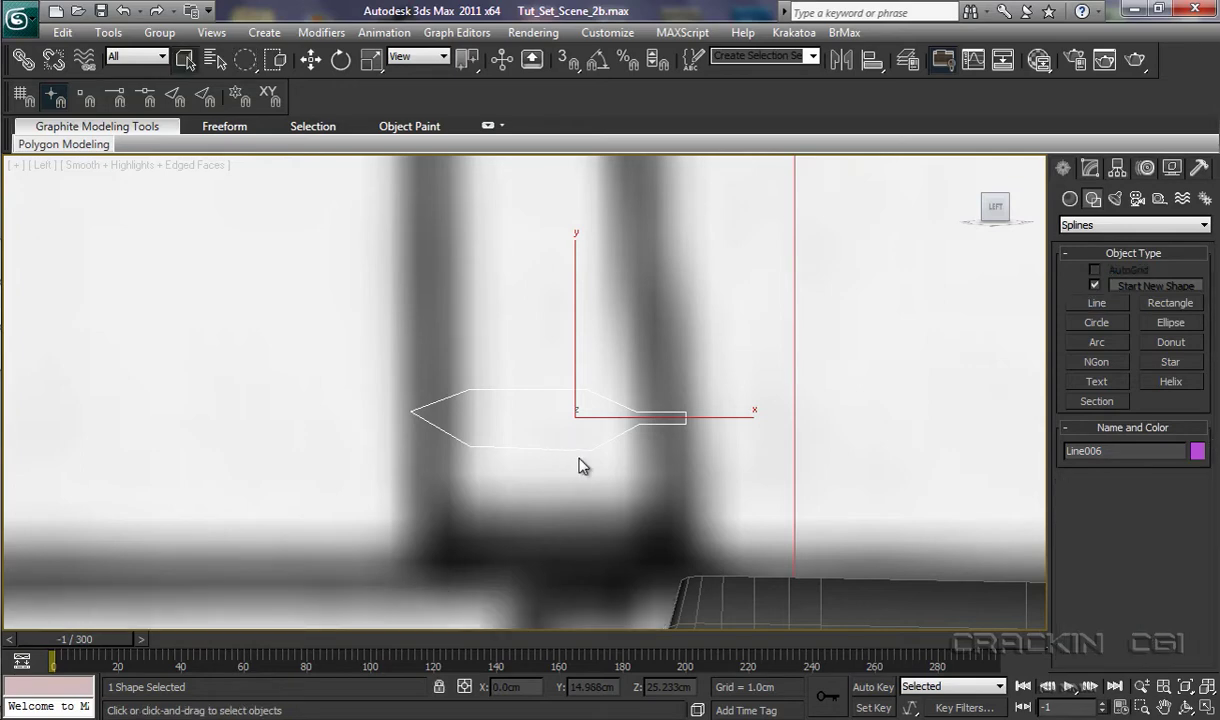
right_click(512, 452)
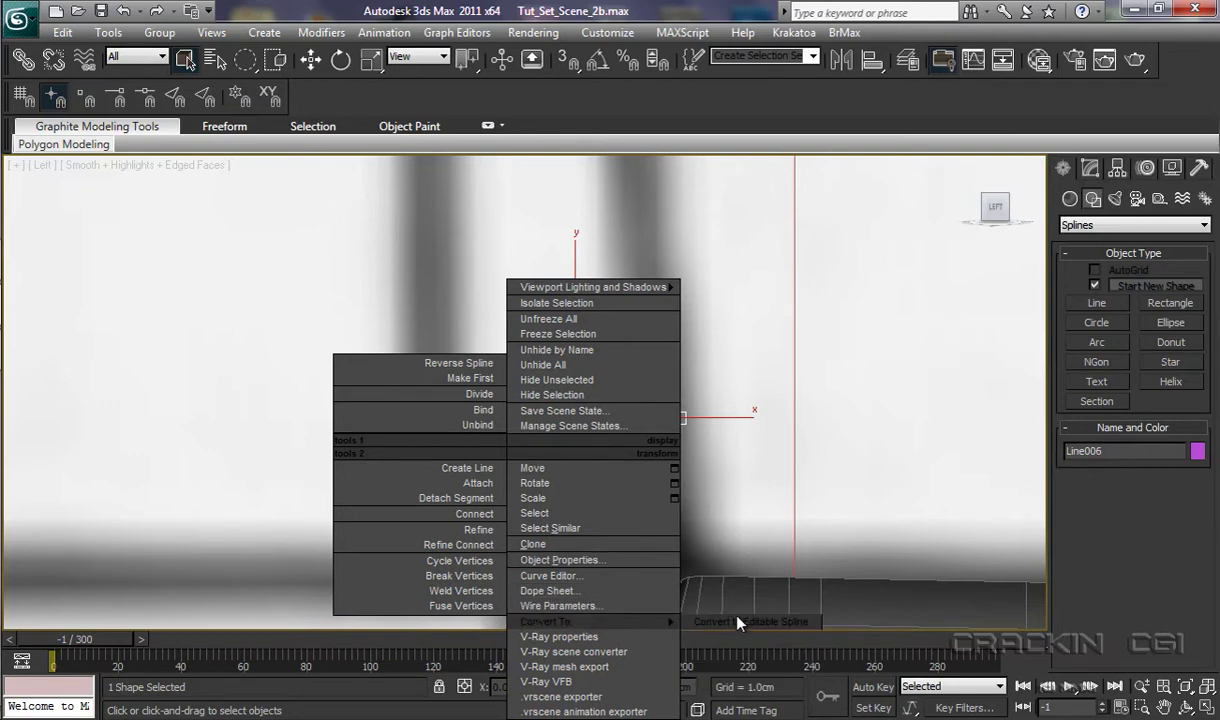
mouse_move(653, 618)
left_click(745, 620)
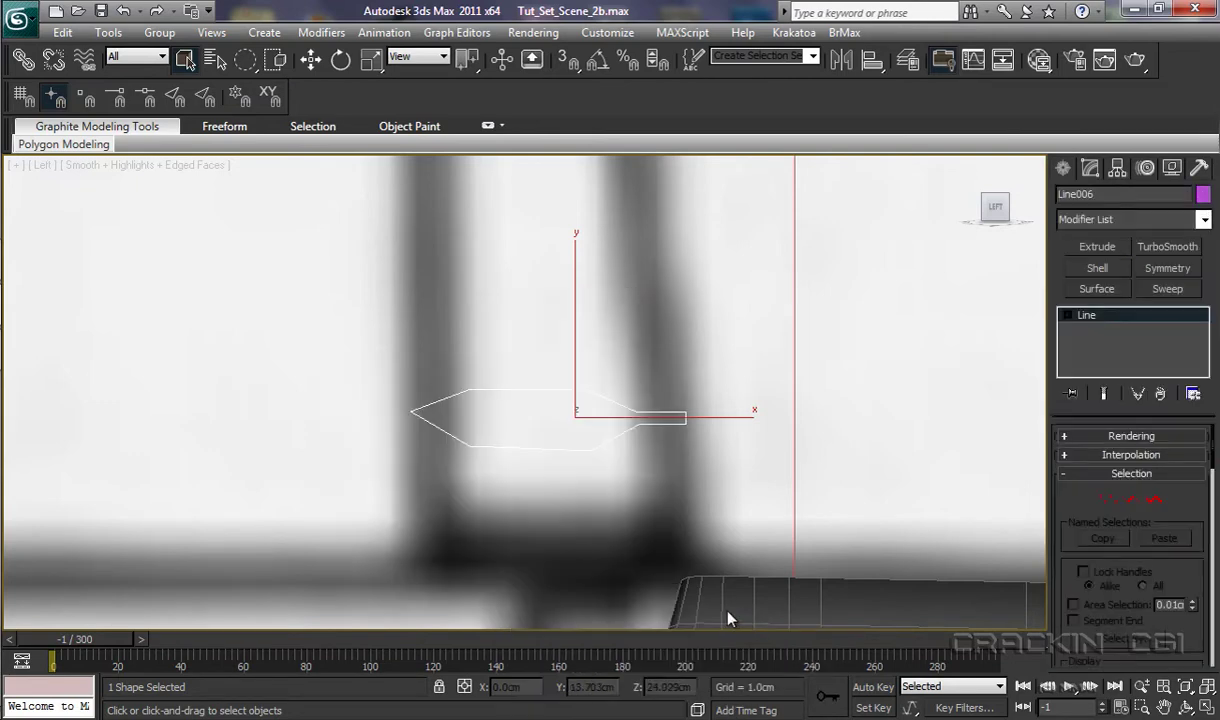
left_click(1066, 315)
left_click(1102, 330)
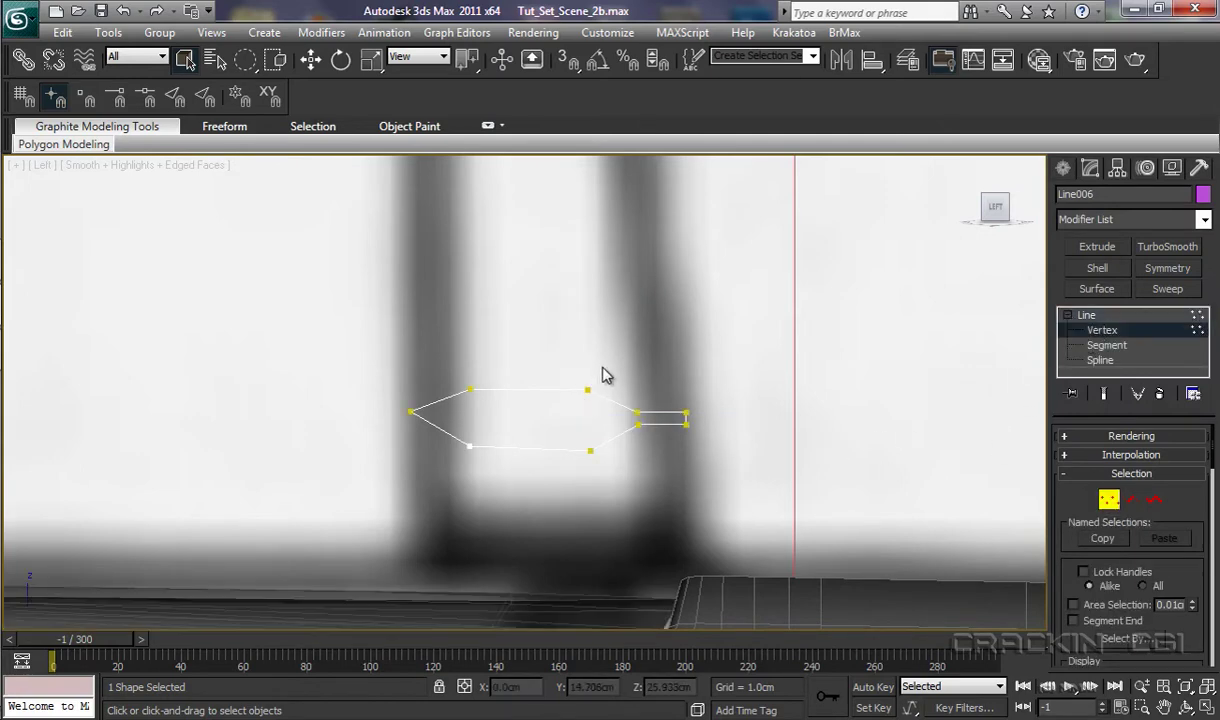
Make the four middle vertices of the strut body Smooth
left_click_drag(610, 378, 598, 402)
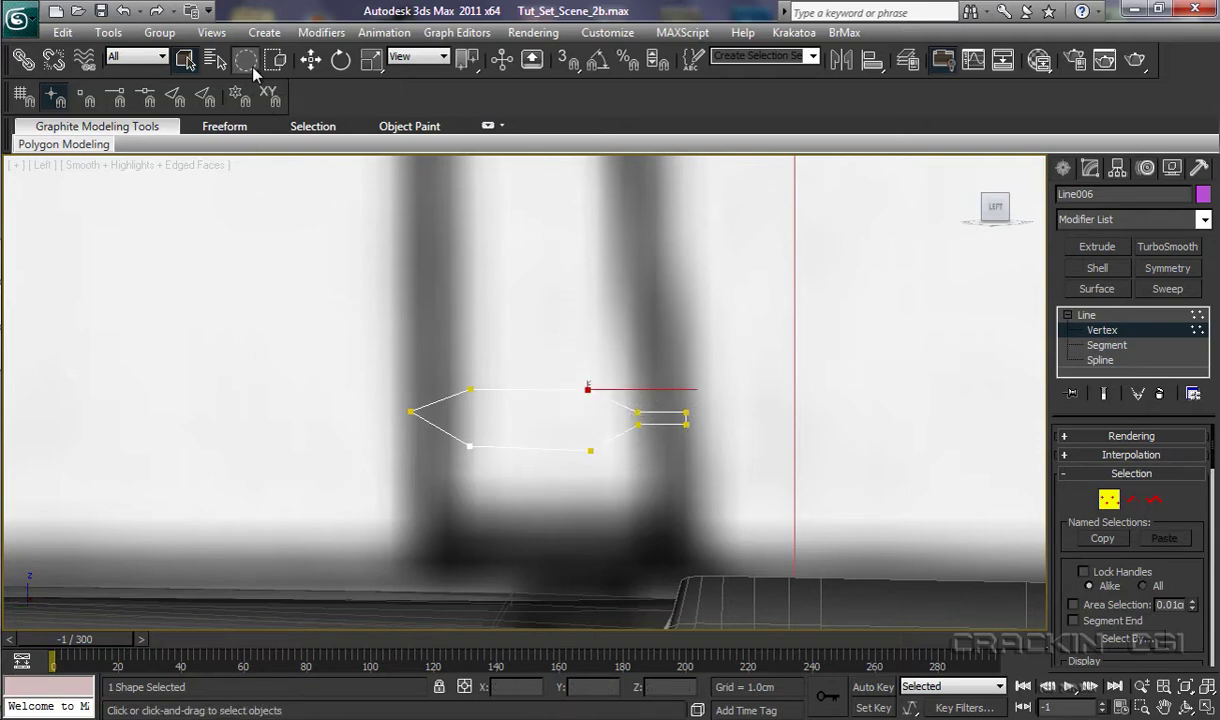
mouse_move(247, 62)
left_mouse_down()
mouse_move(249, 72)
mouse_move(246, 61)
left_mouse_up()
left_click_drag(458, 372, 608, 484)
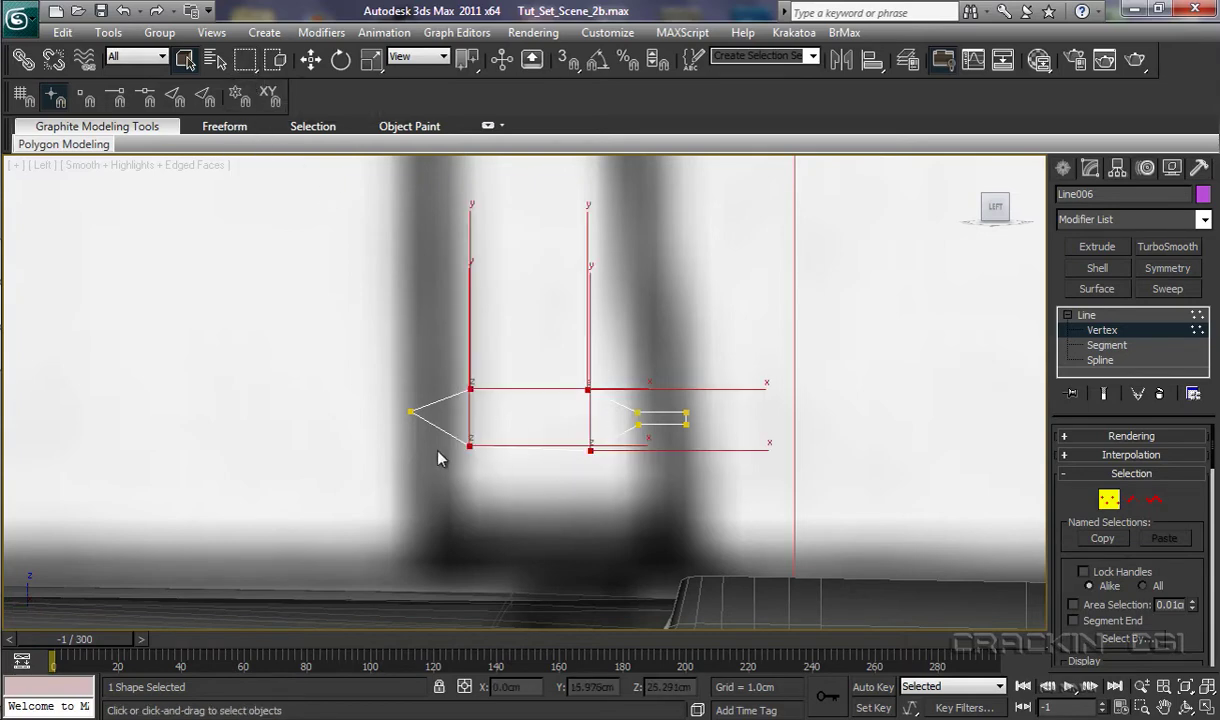
right_click(467, 444)
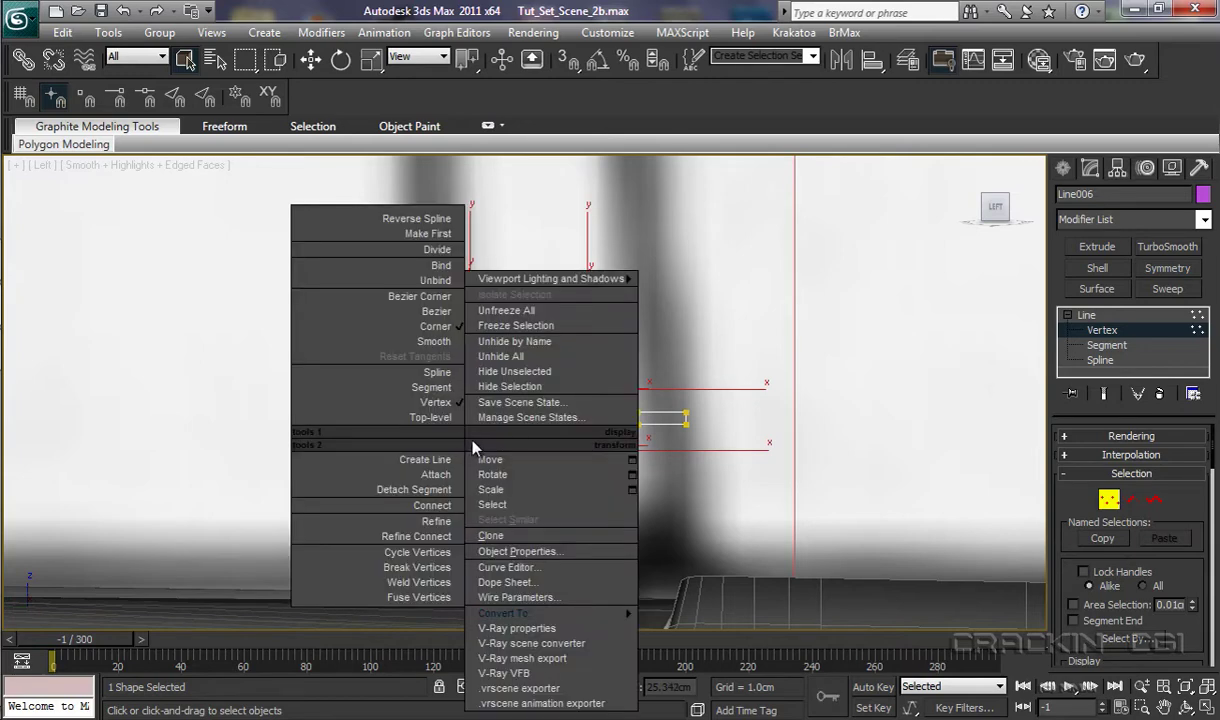
left_click(445, 345)
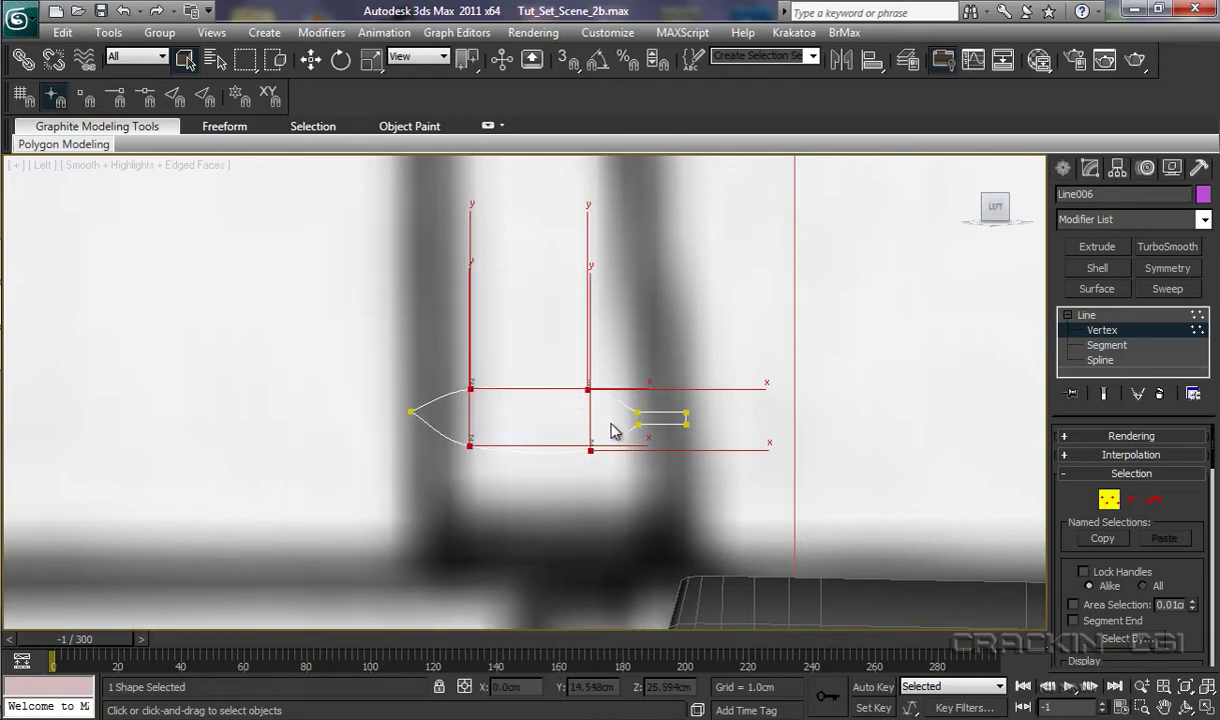
Set the pointed left tip vertex to Bezier Corner
left_click(410, 412)
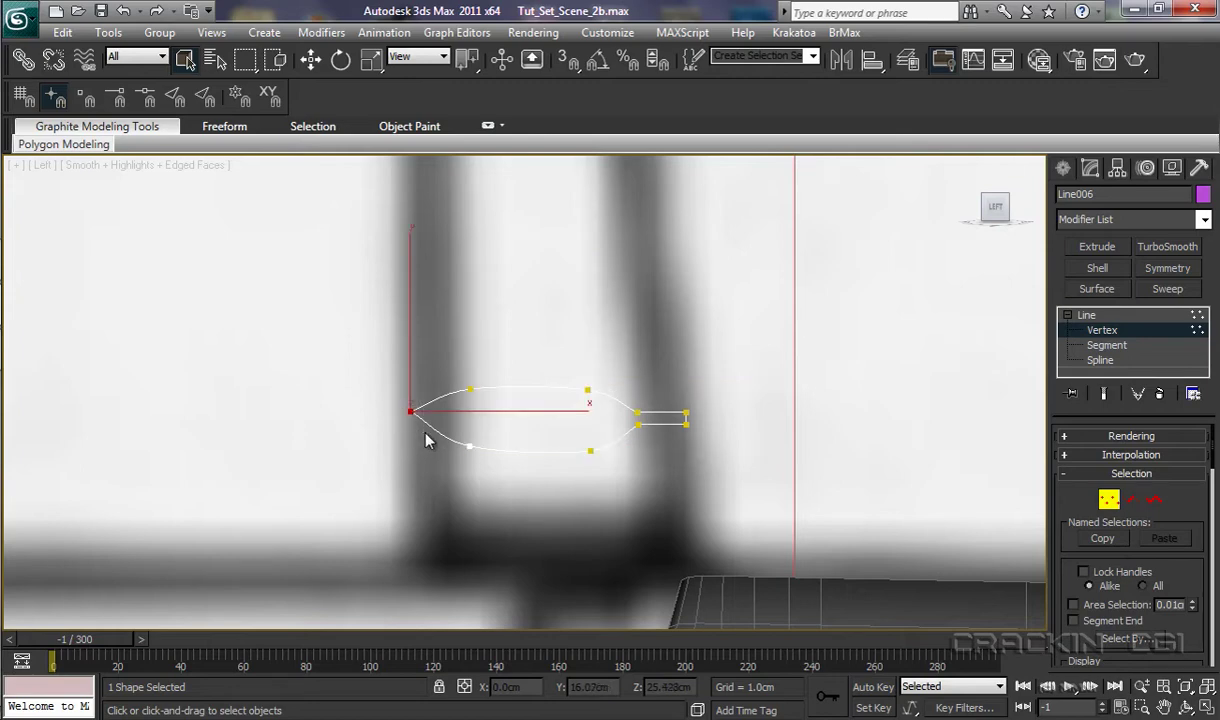
right_click(408, 412)
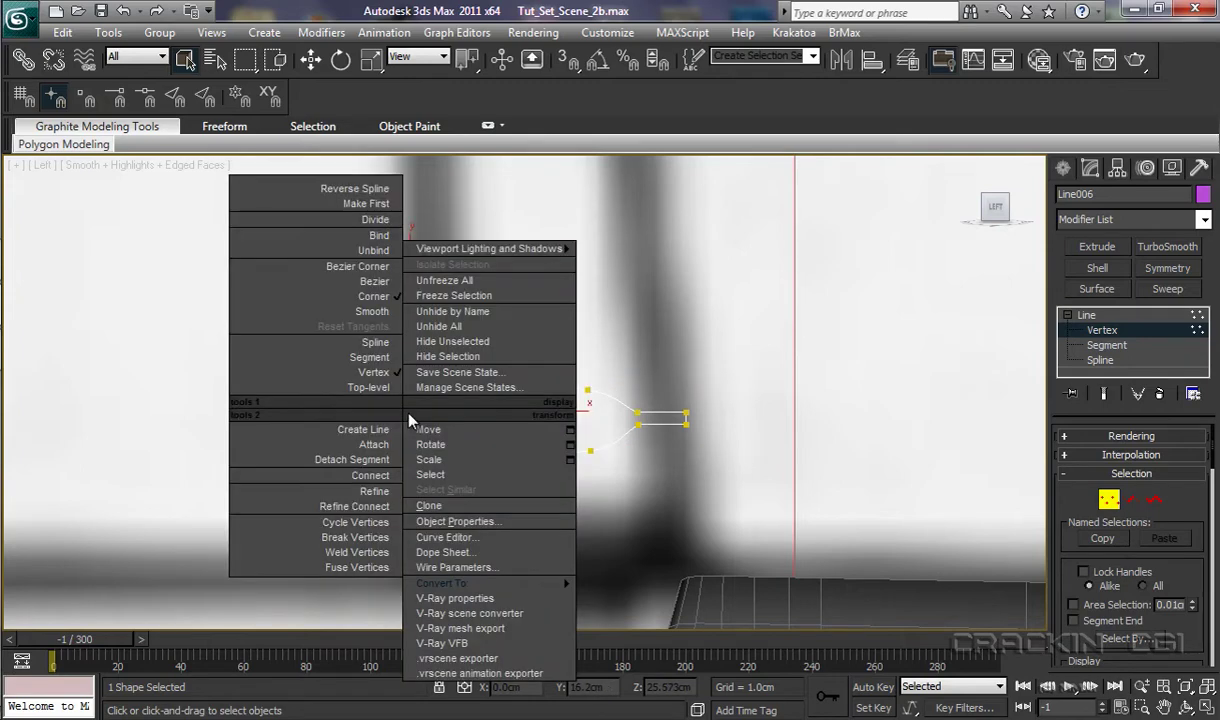
left_click(380, 268)
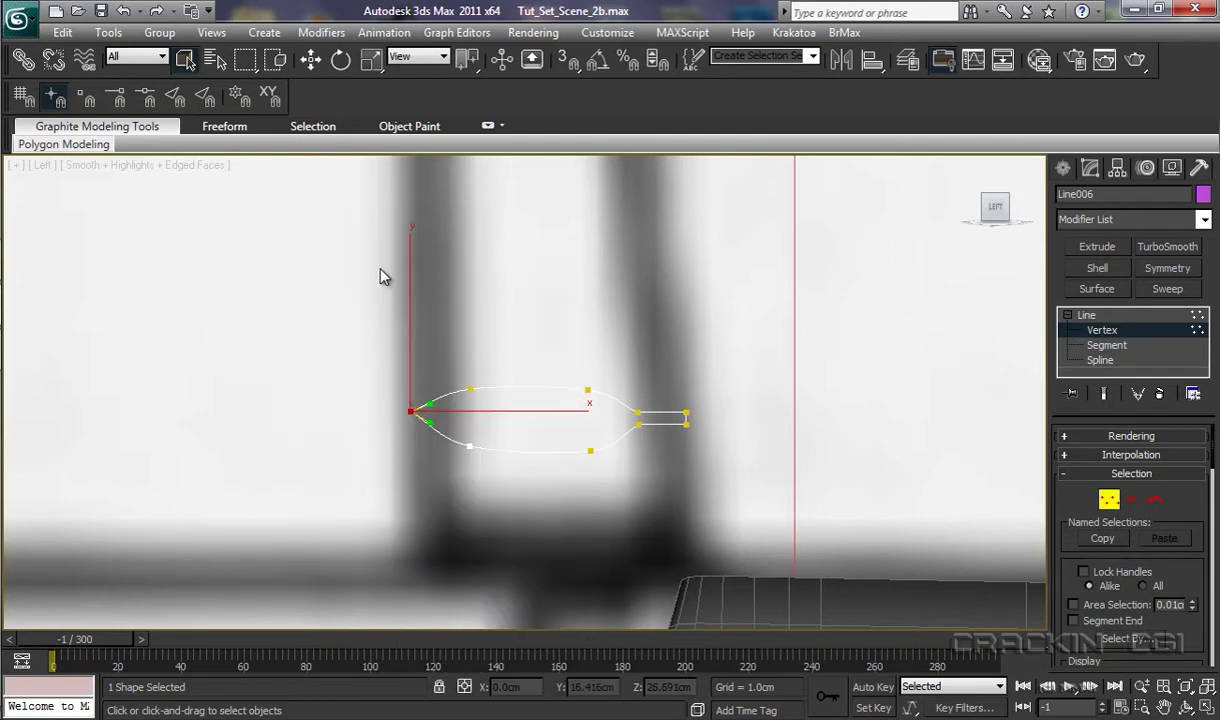
left_click(405, 401)
left_click(411, 411)
Nudge the tip vertex down and drag its Bezier handles to round the left end
key("w")
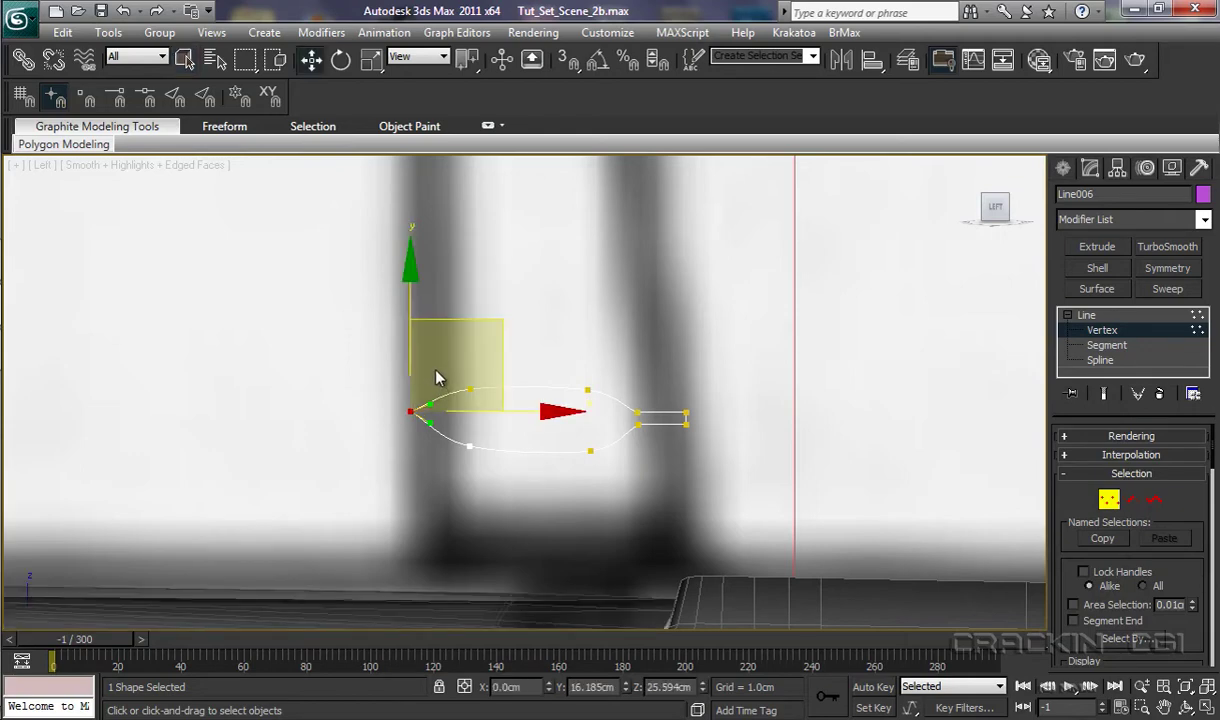
key("minus")
key("minus")
key("minus")
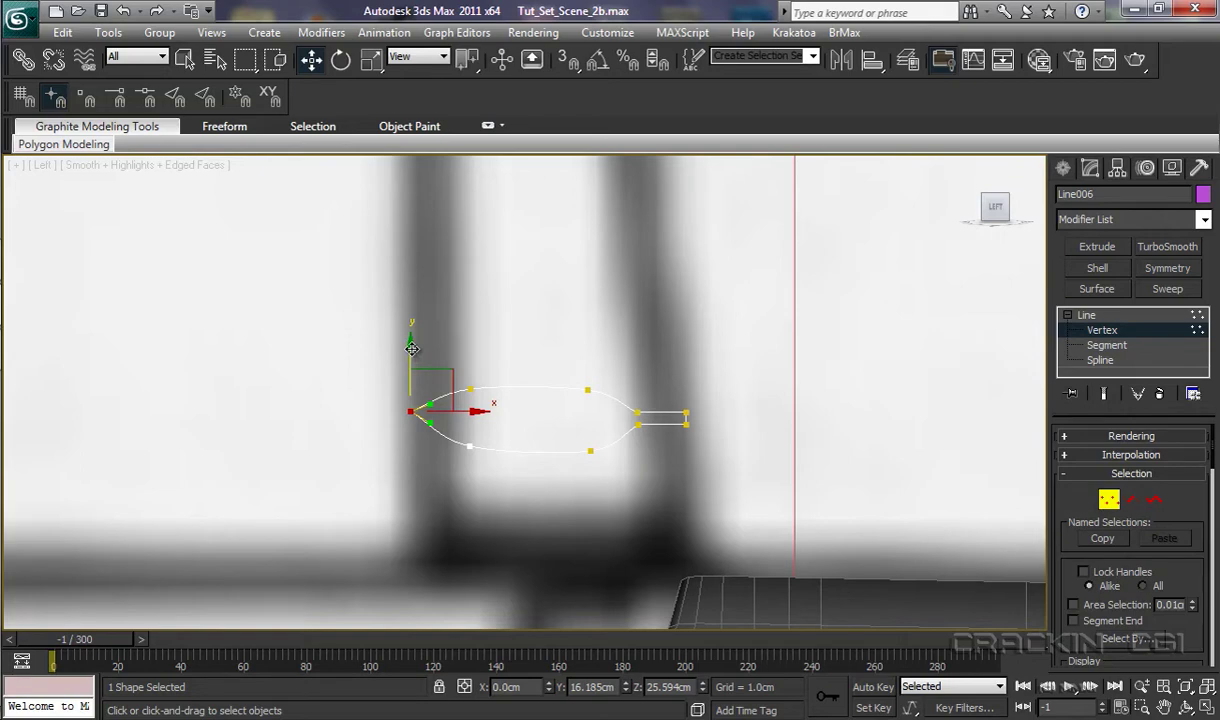
left_click_drag(412, 348, 414, 351)
scroll(457, 562, "up", 3)
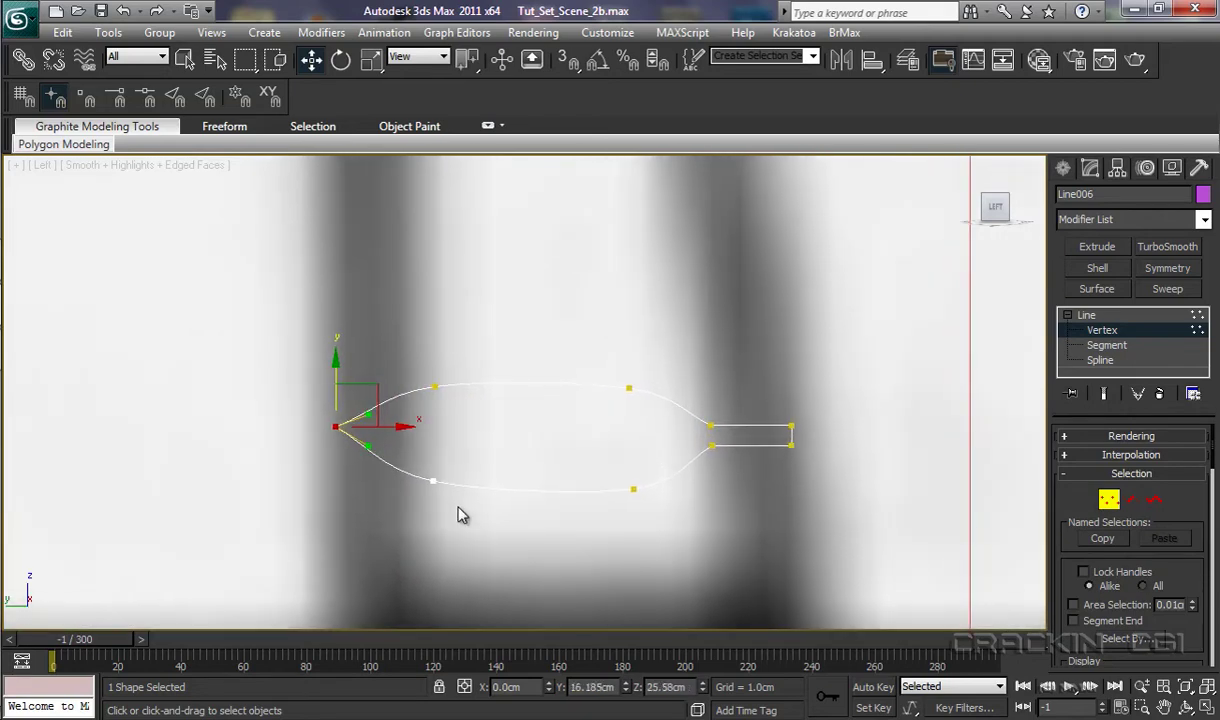
middle_click_drag(463, 512, 542, 498)
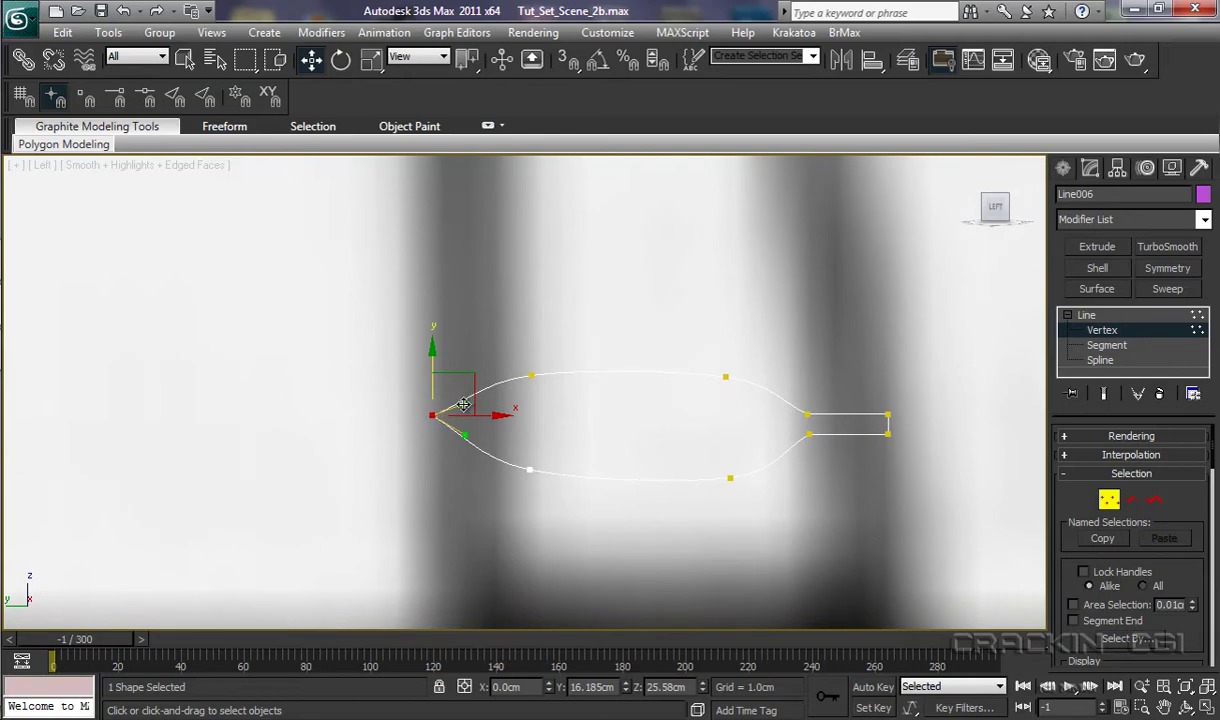
left_click_drag(464, 404, 457, 385)
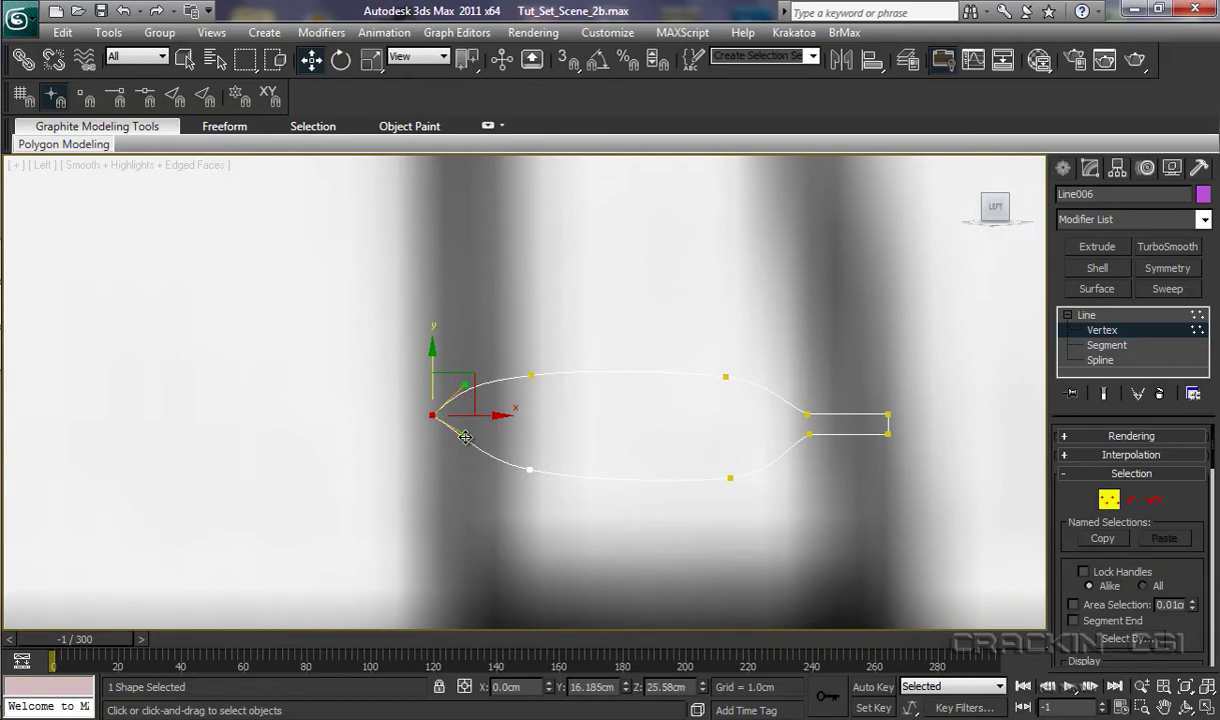
left_click_drag(464, 437, 458, 452)
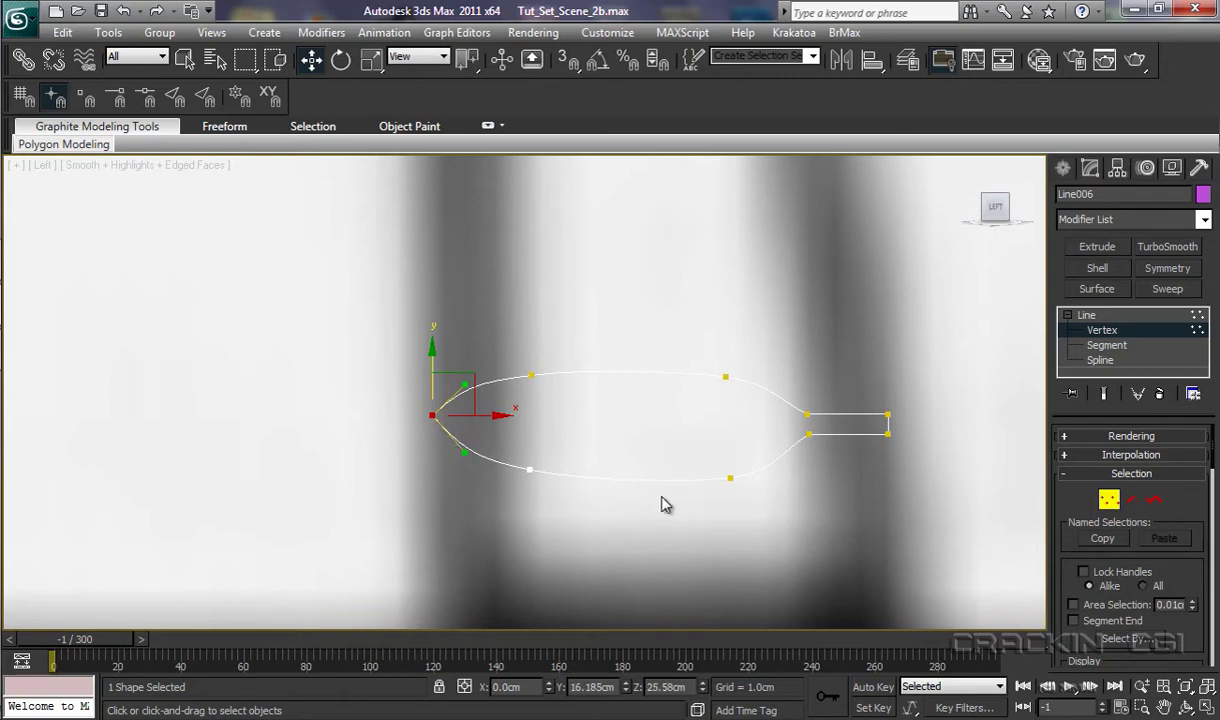
Set the Line006 object colour to dark near-black
left_click(1203, 195)
left_click(463, 412)
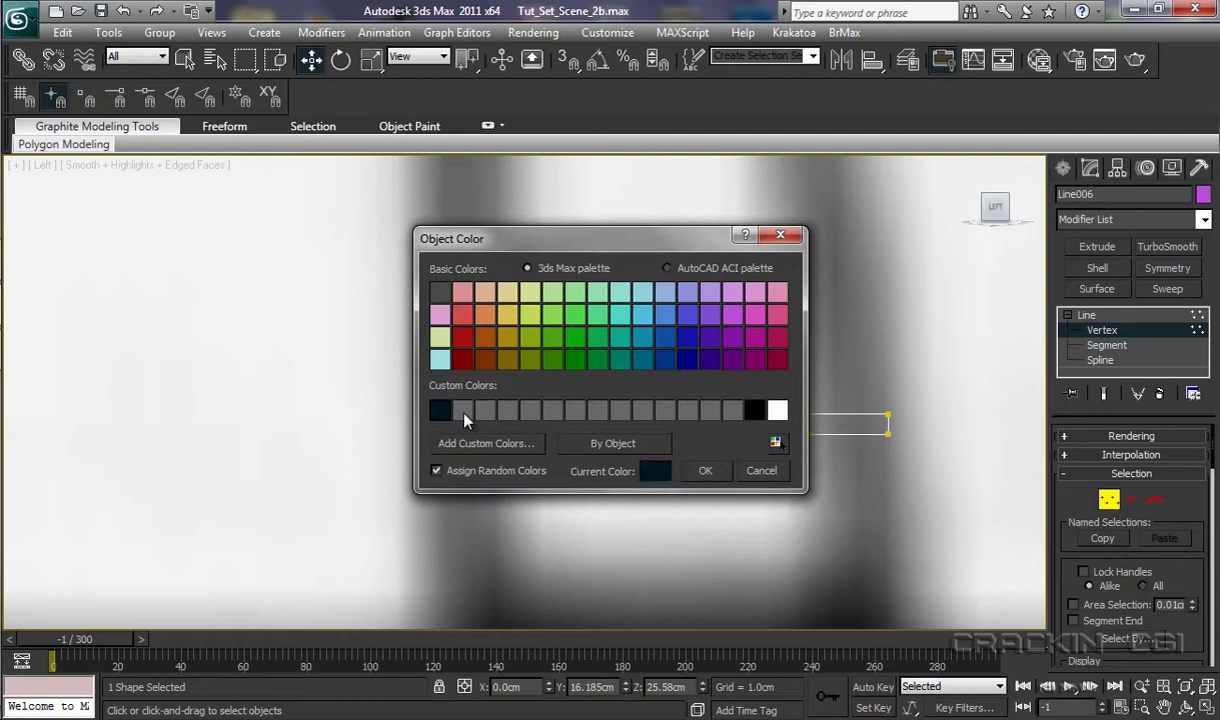
left_click(705, 471)
Move the lower neck vertex slightly left and exit Vertex level
middle_click_drag(790, 526, 730, 510)
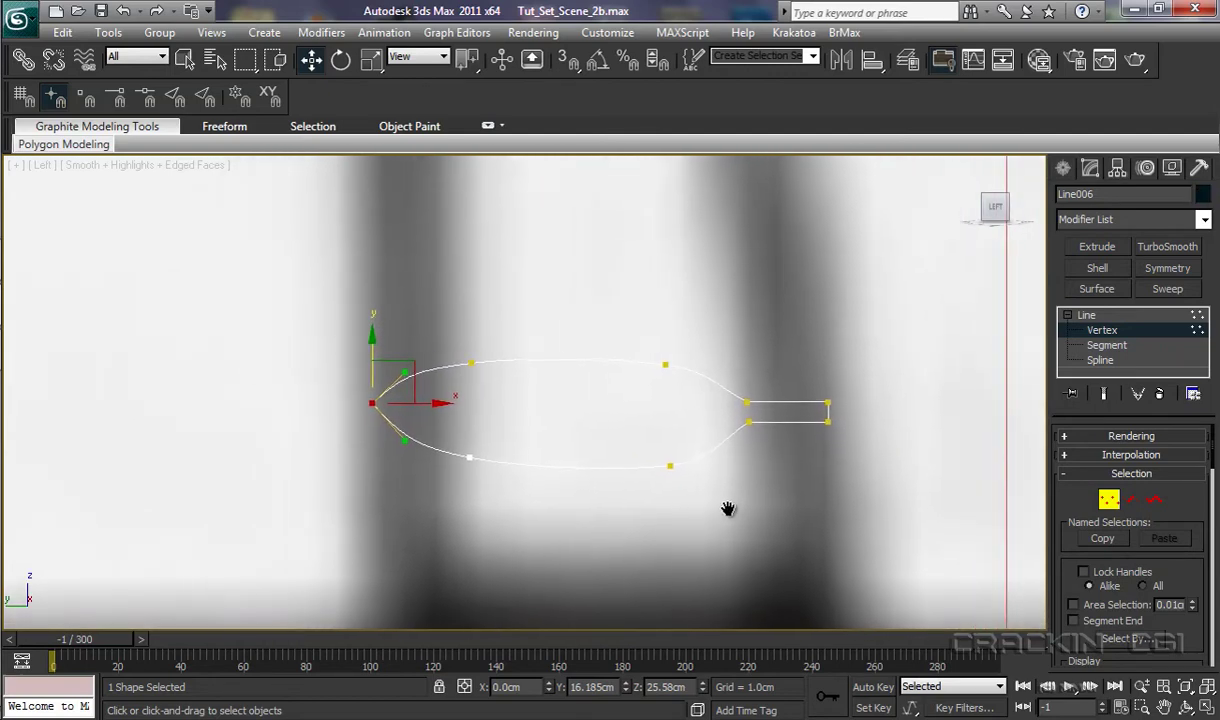
left_click(752, 421)
key("r")
key("w")
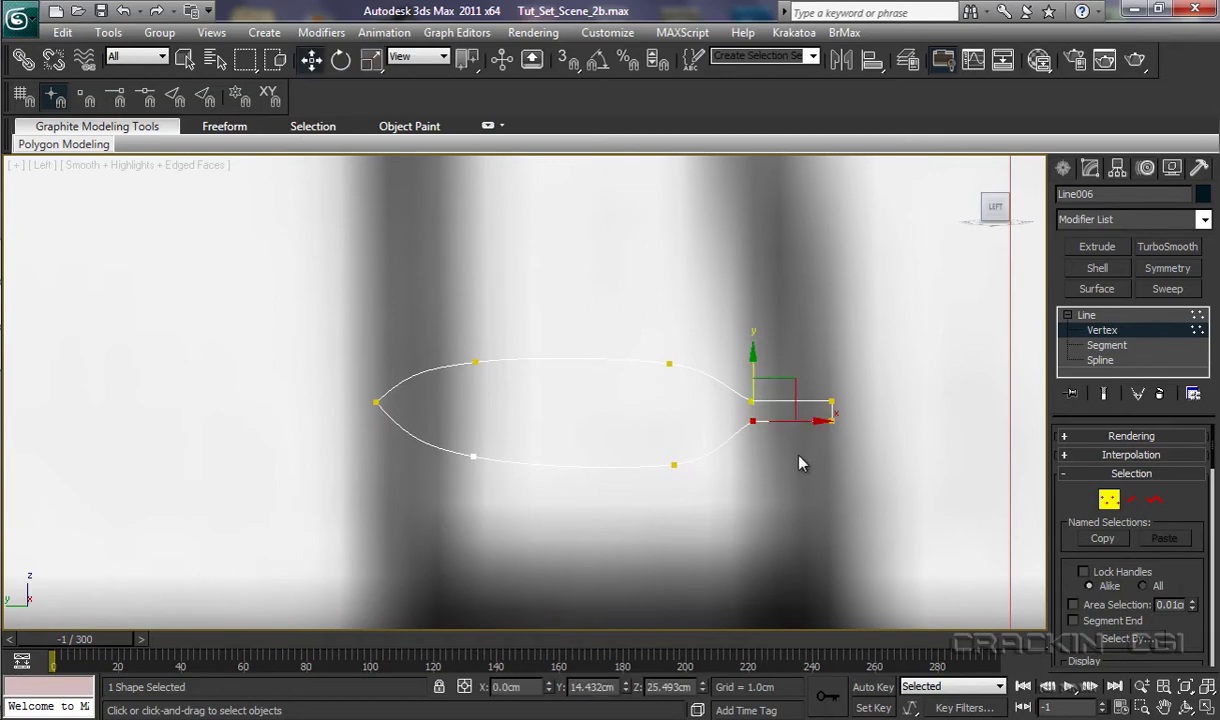
left_click_drag(818, 421, 814, 421)
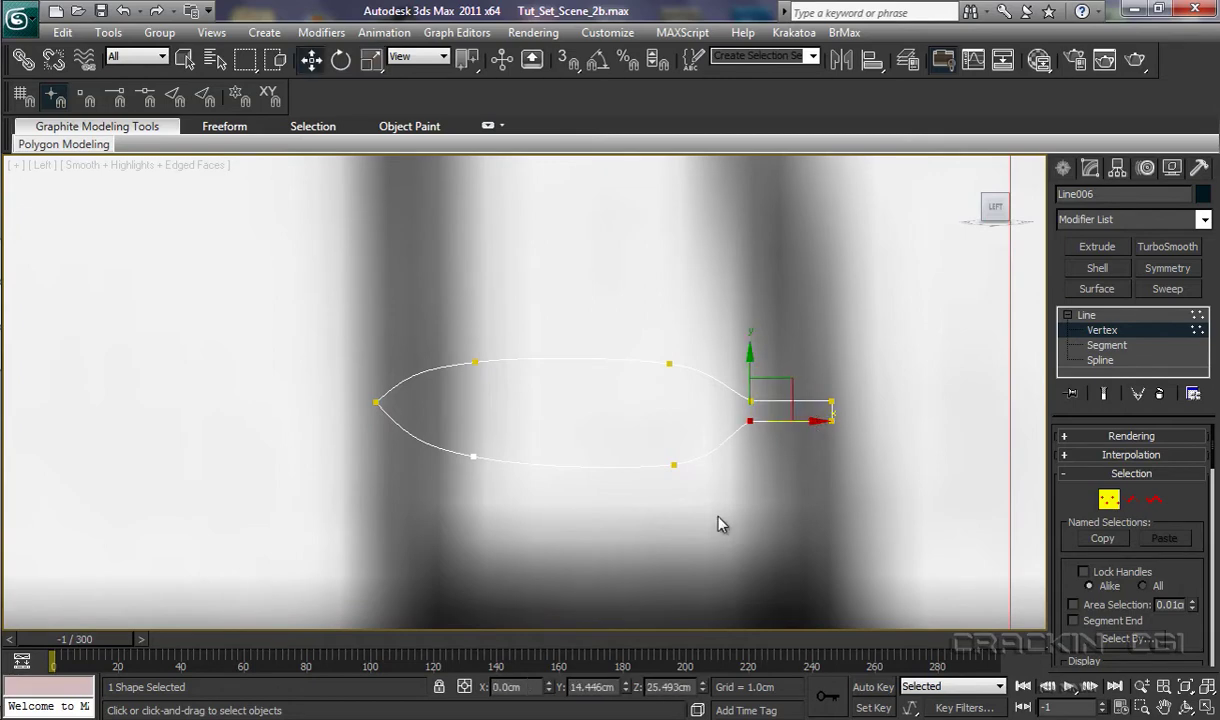
left_click(1088, 331)
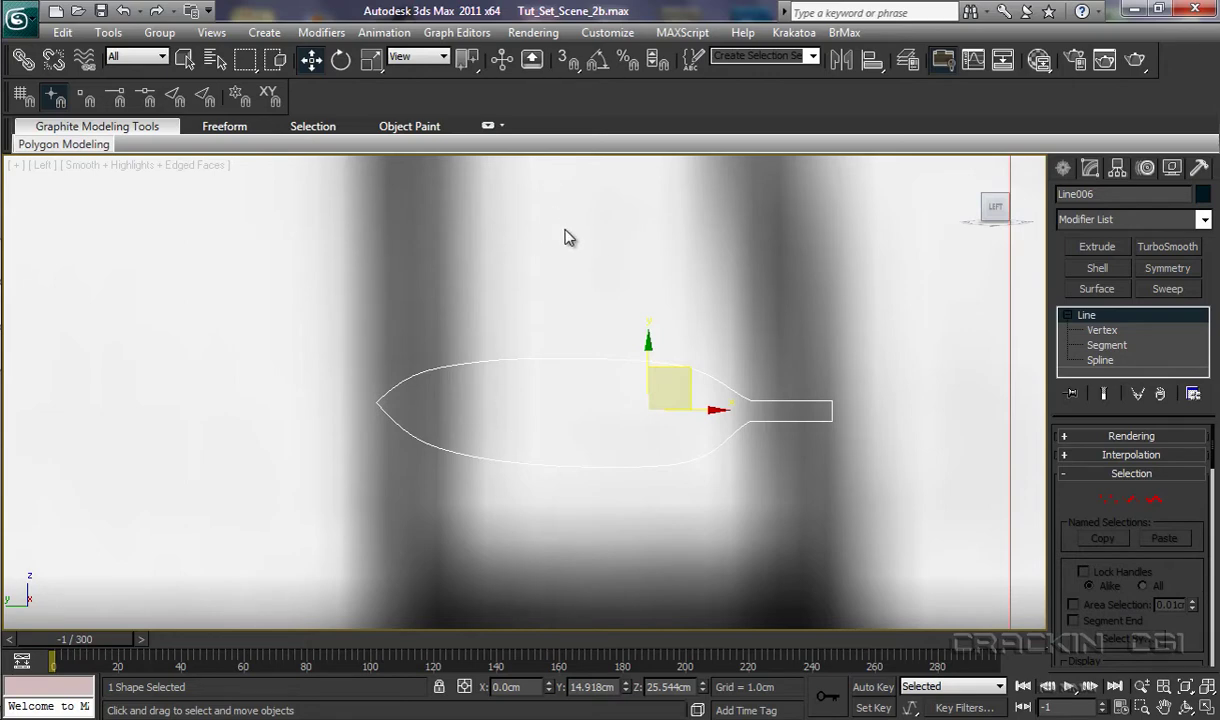
Rotate Line006 90° with Angle Snap on so it sits edge-on at 0, 0, -90
key("e")
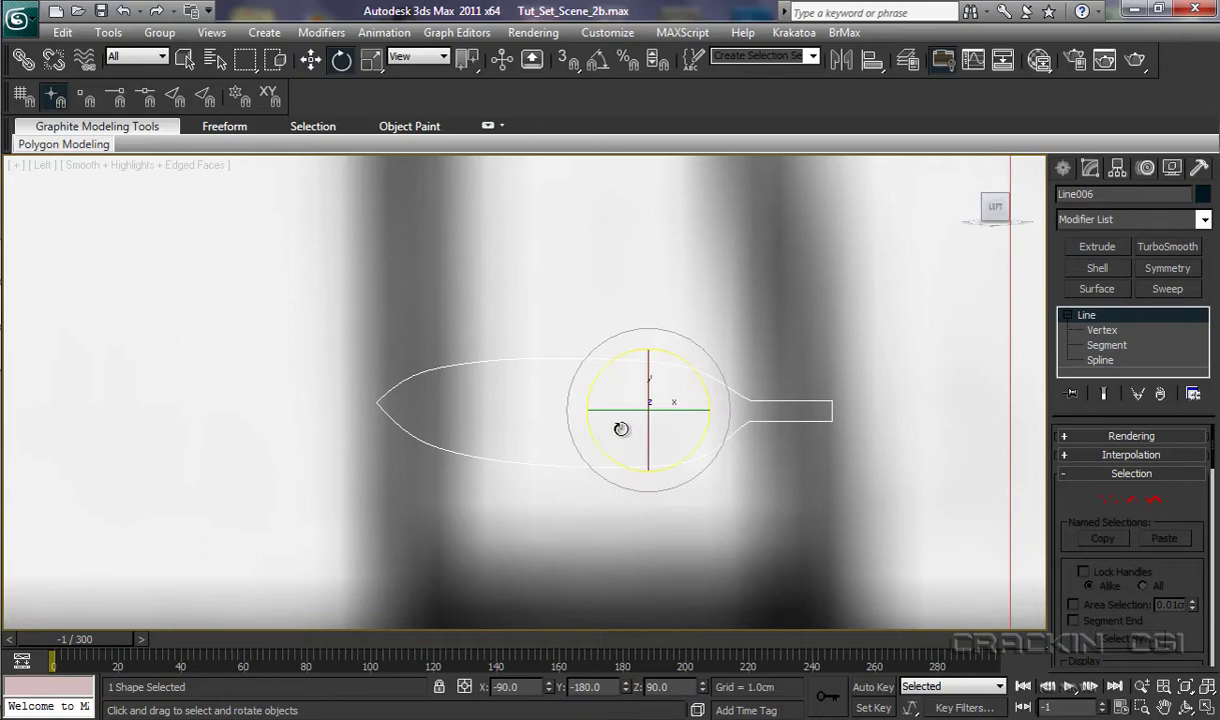
left_click(598, 62)
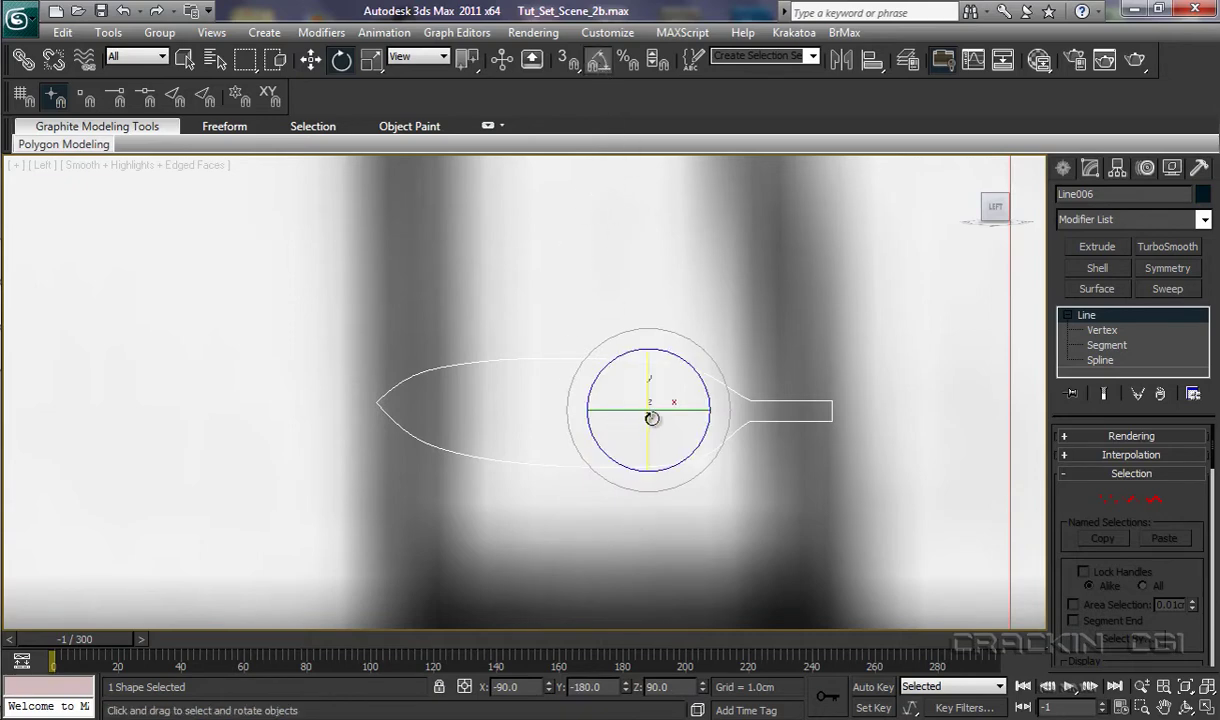
left_click_drag(648, 442, 646, 355)
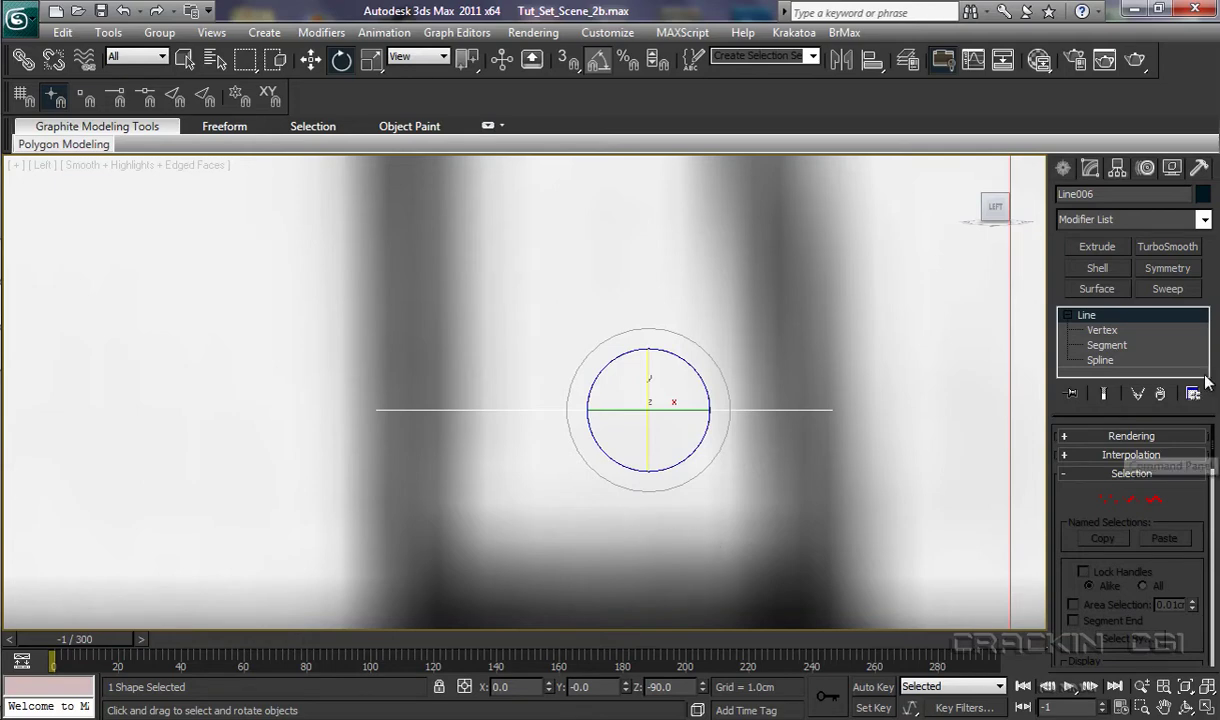
Add an Extrude modifier to Line006 and lower the part onto the fuselage top
left_click(1097, 247)
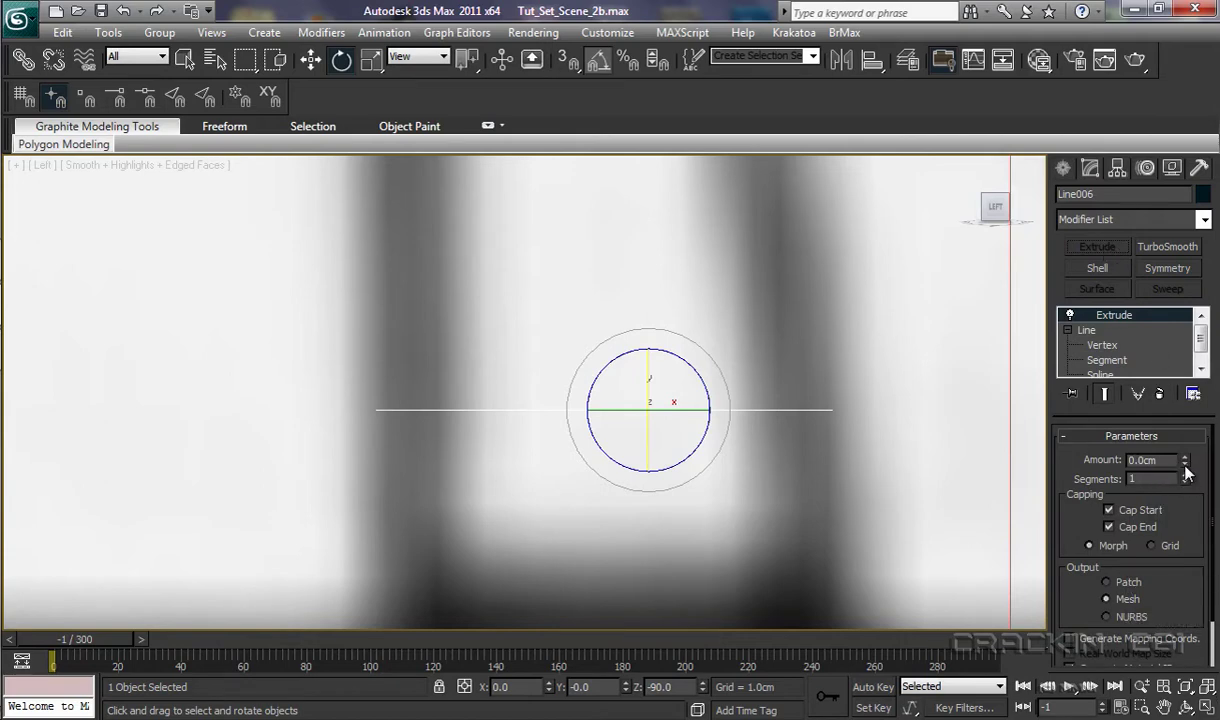
left_click_drag(1185, 463, 1186, 426)
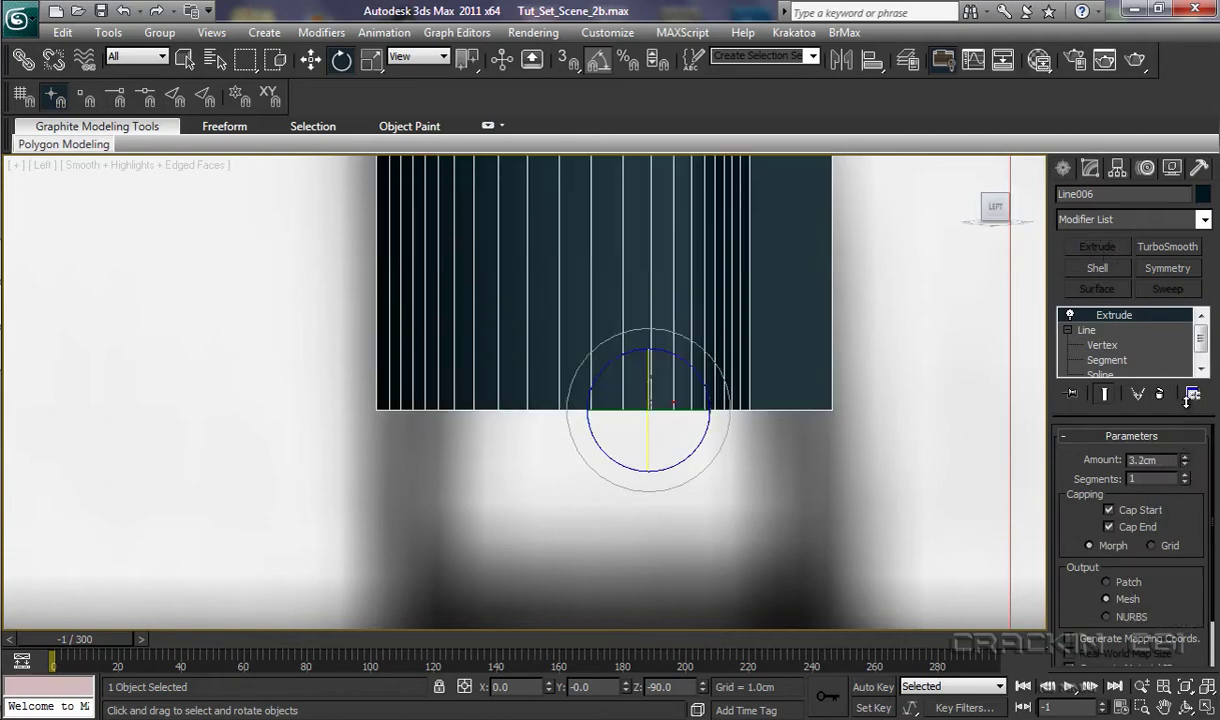
scroll(838, 484, "down", 5)
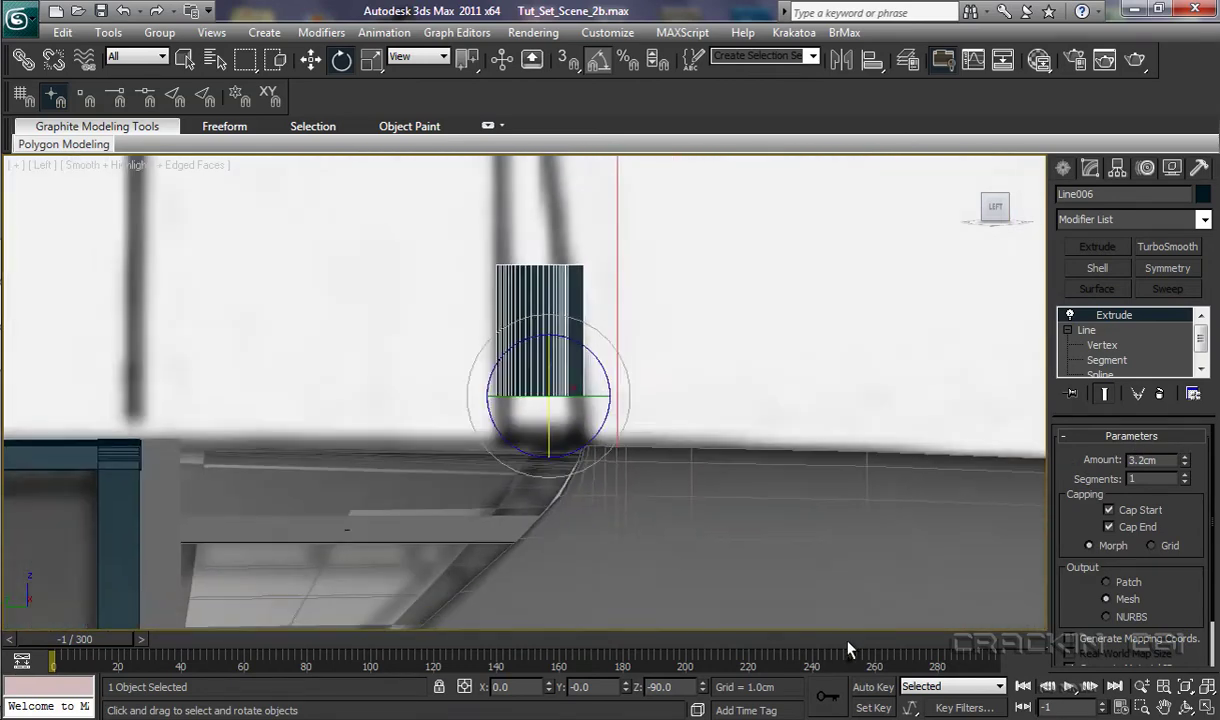
middle_click_drag(779, 531, 784, 570)
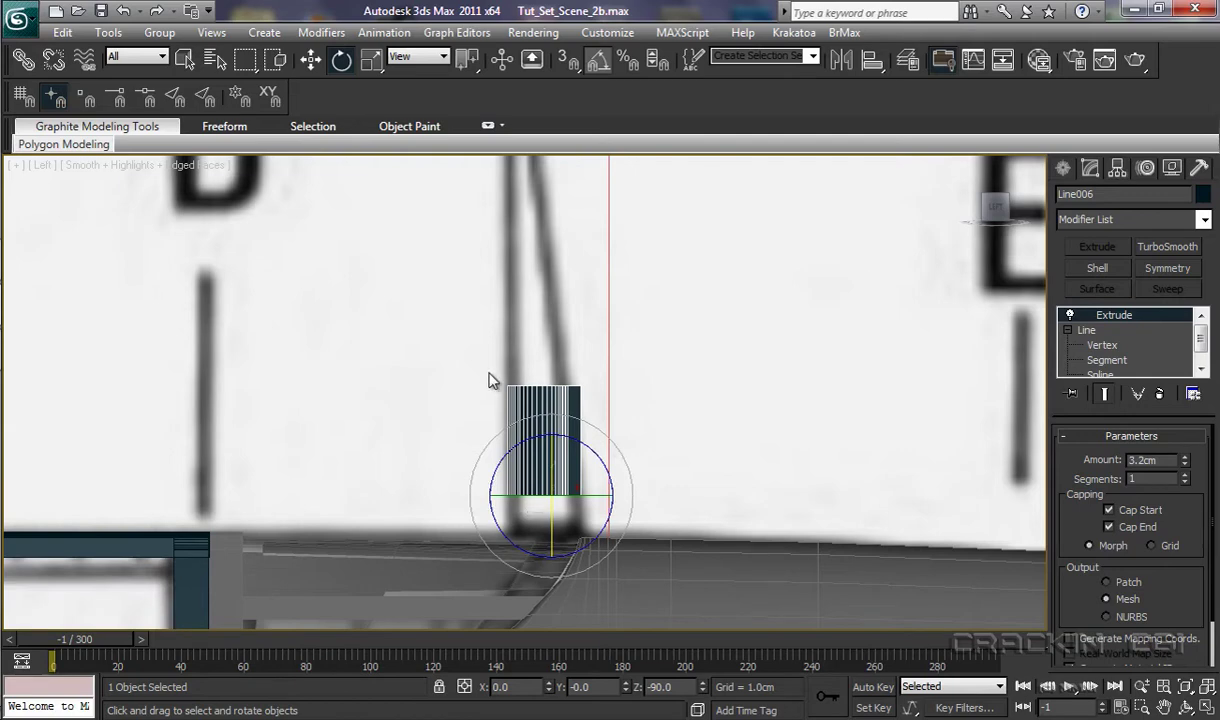
key("w")
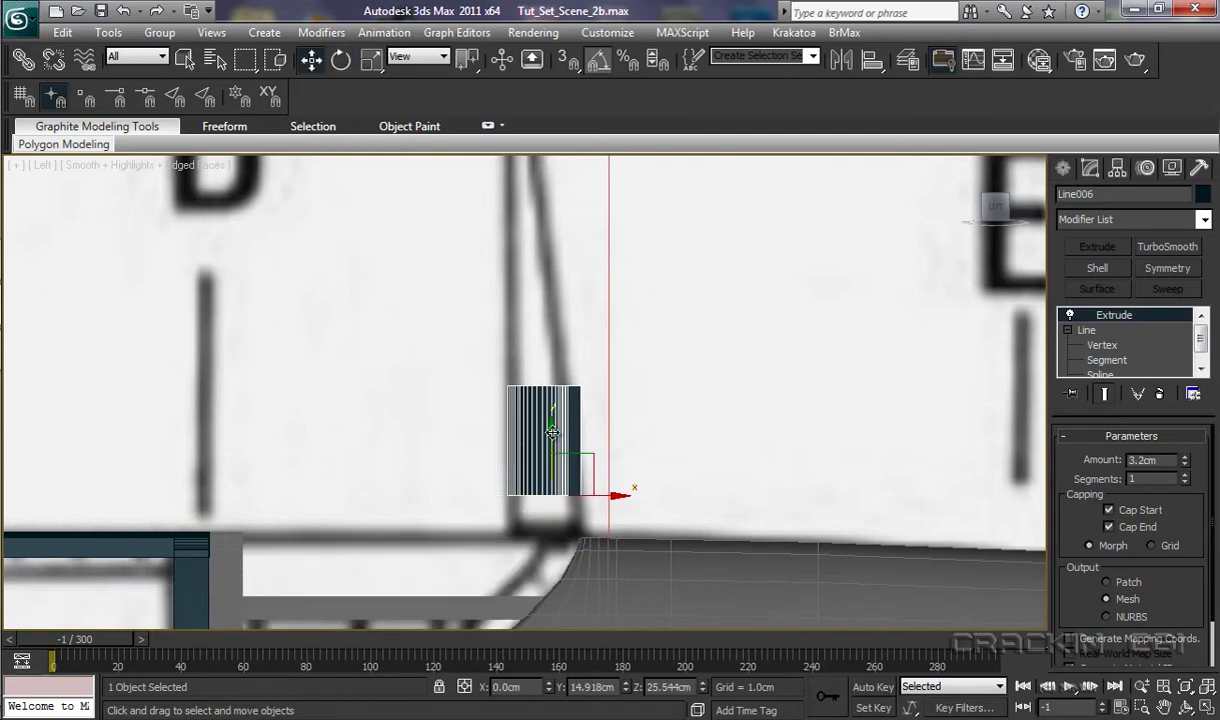
left_click_drag(552, 430, 566, 542)
left_click_drag(566, 552, 566, 564)
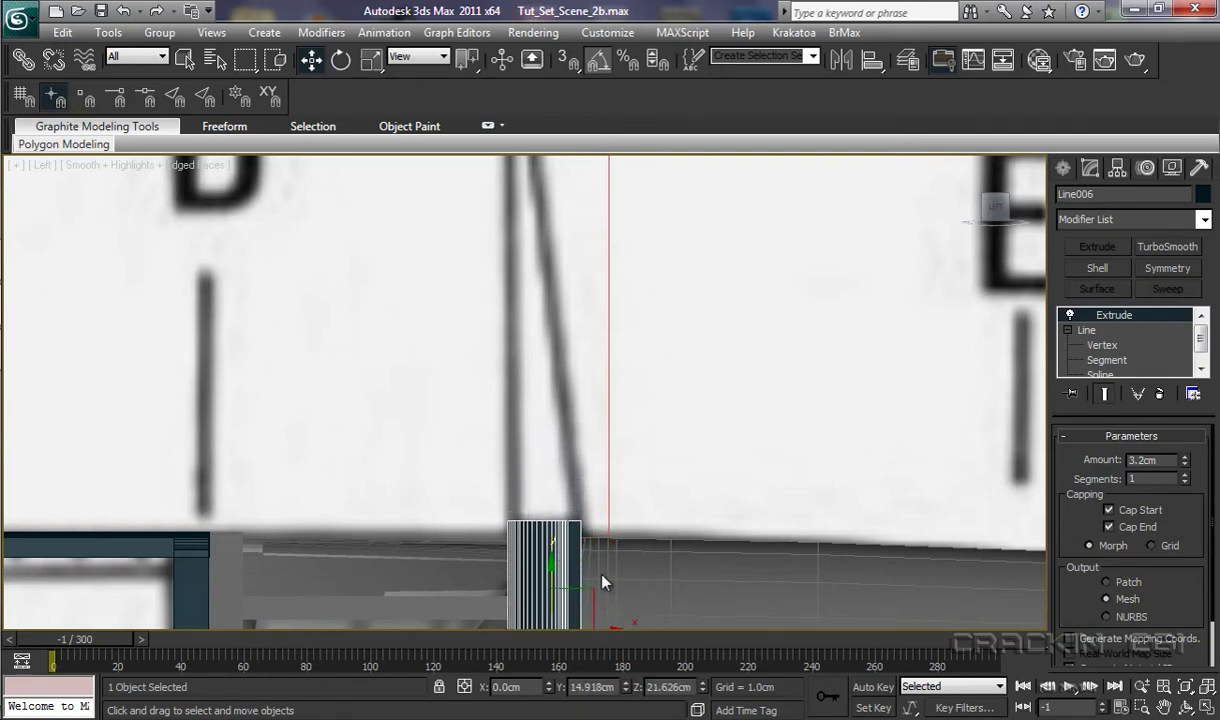
middle_click_drag(686, 588, 698, 536)
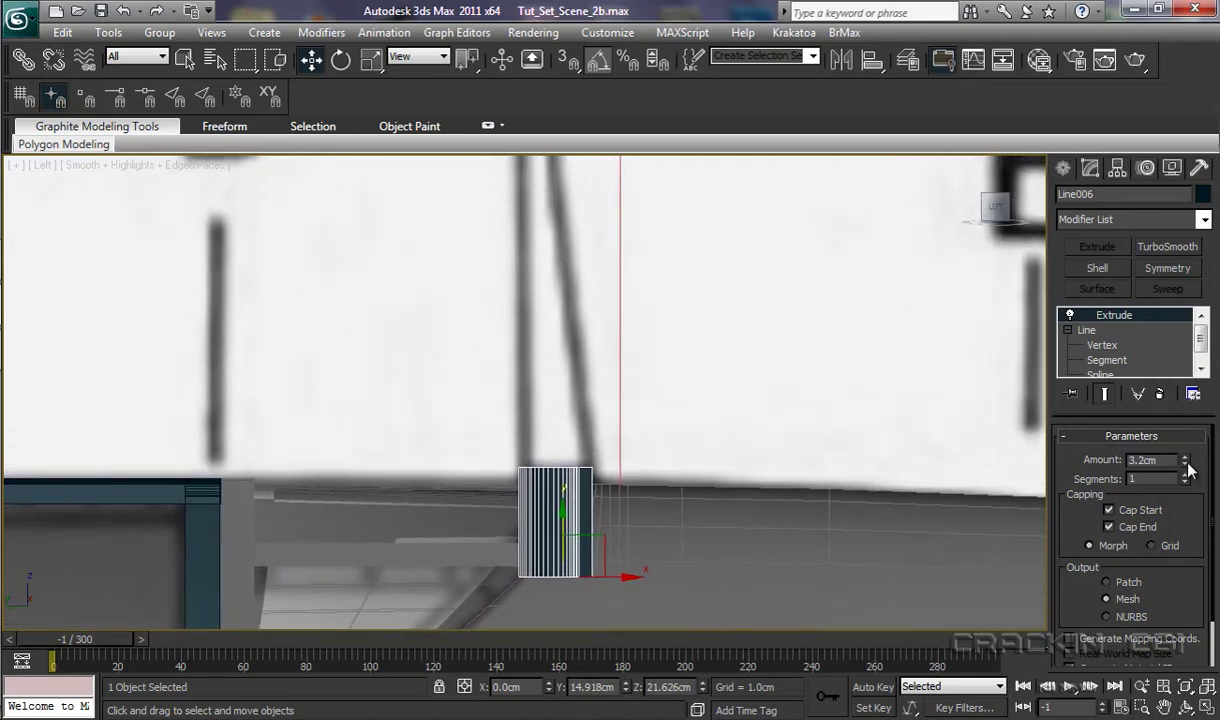
Increase the Extrude amount to about 16.2cm so the strut rises from the fuselage
left_click_drag(1186, 462, 1121, 364)
middle_click_drag(885, 450, 866, 596)
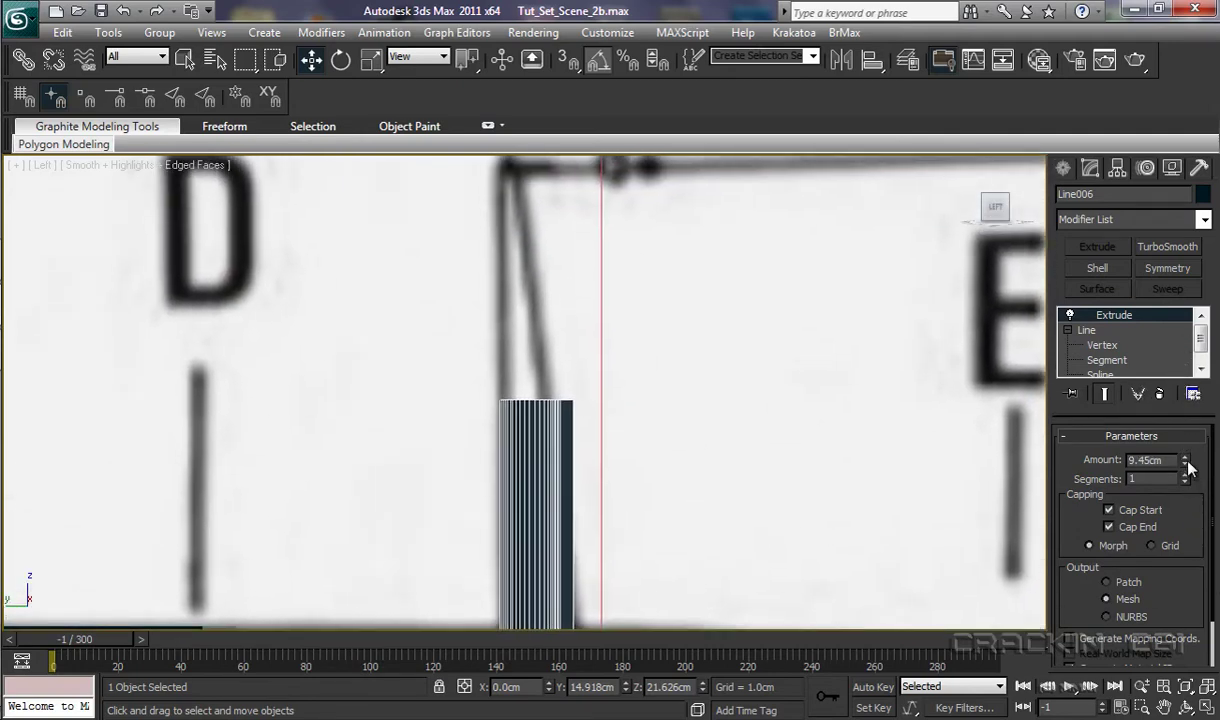
left_click_drag(1186, 462, 1176, 332)
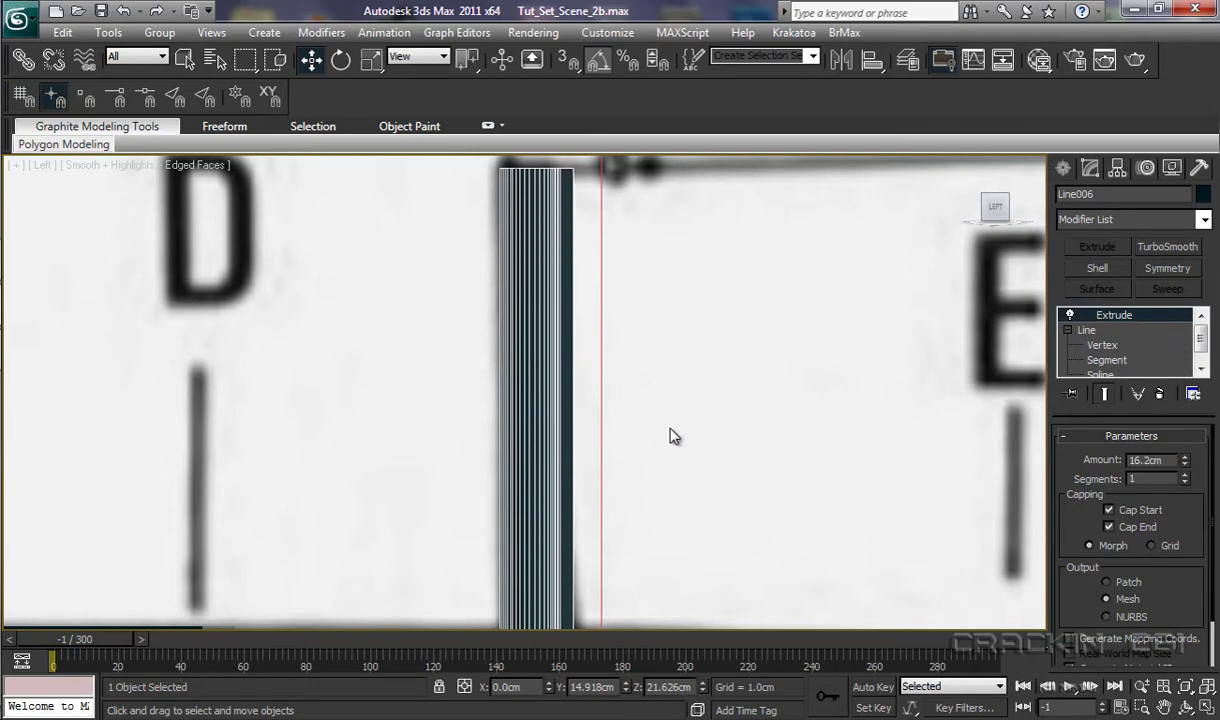
middle_click_drag(673, 433, 687, 540)
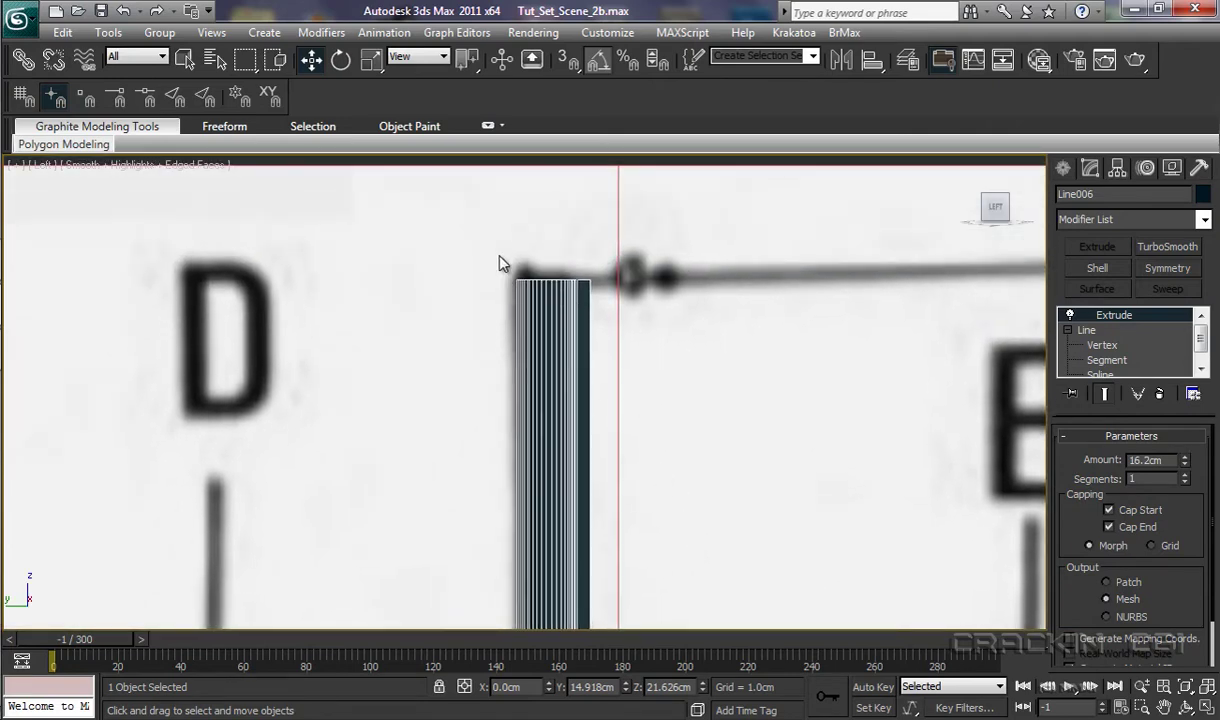
Convert Line006 to Editable Poly and select the strut's top vertices at Vertex level
right_click(527, 402)
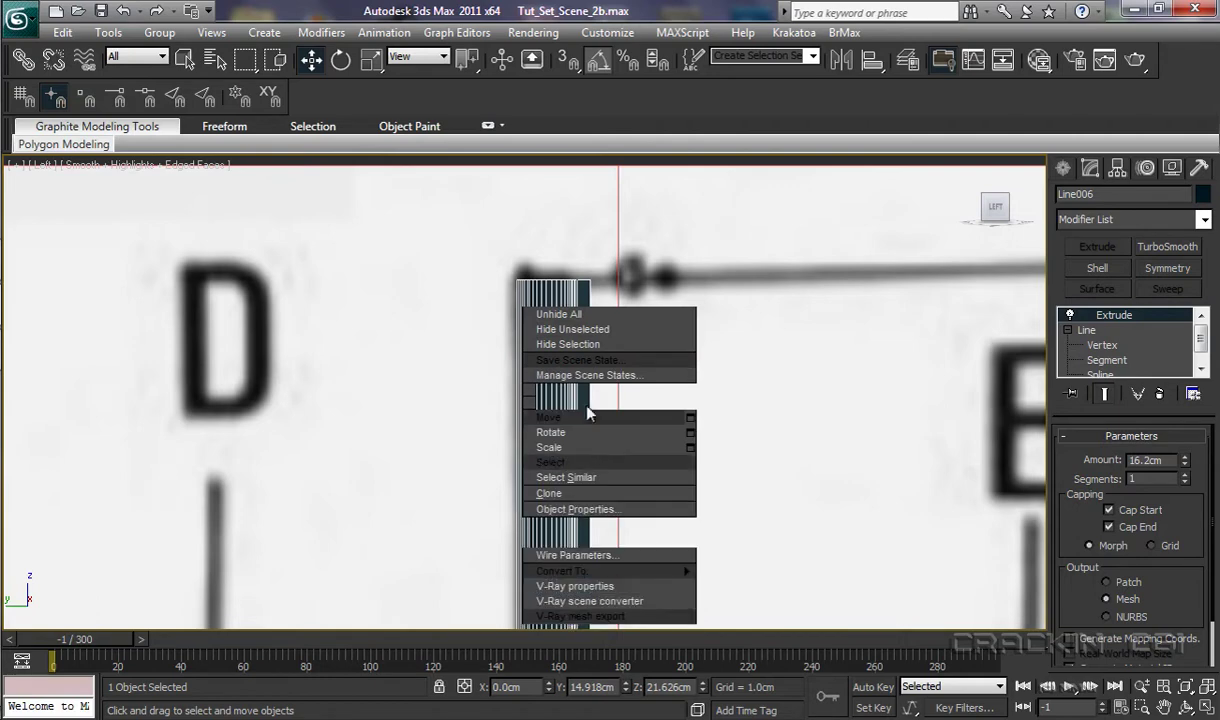
mouse_move(644, 571)
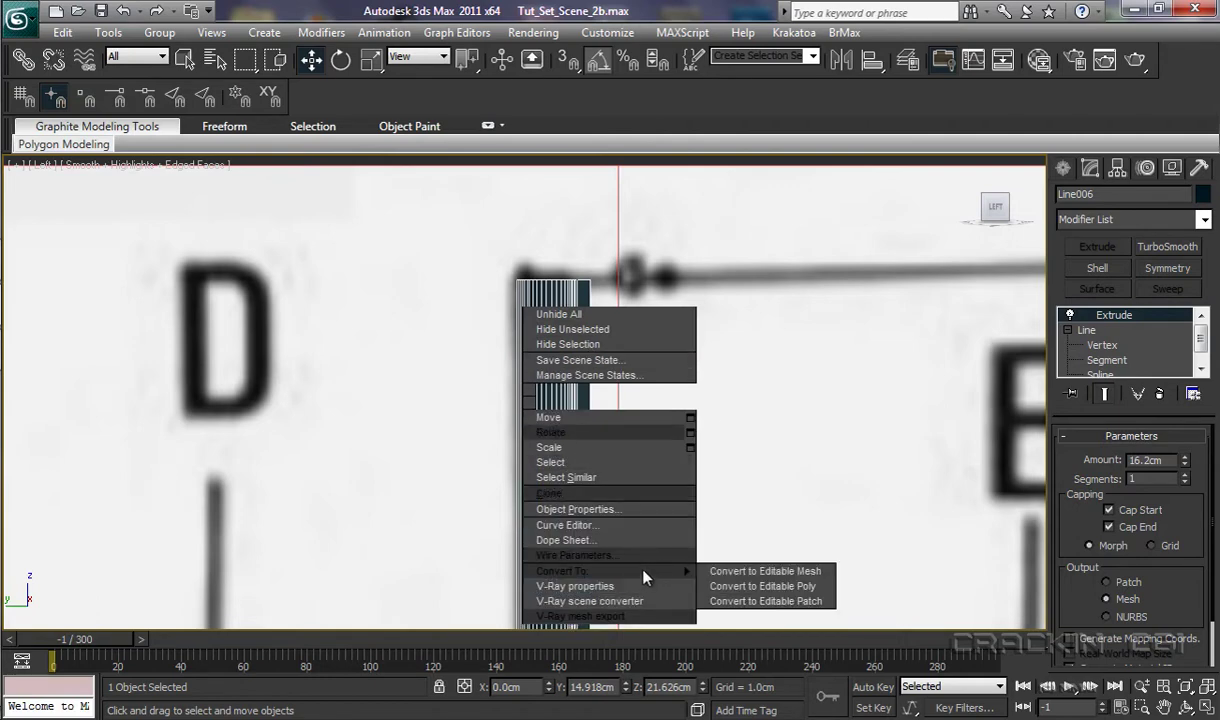
left_click(760, 586)
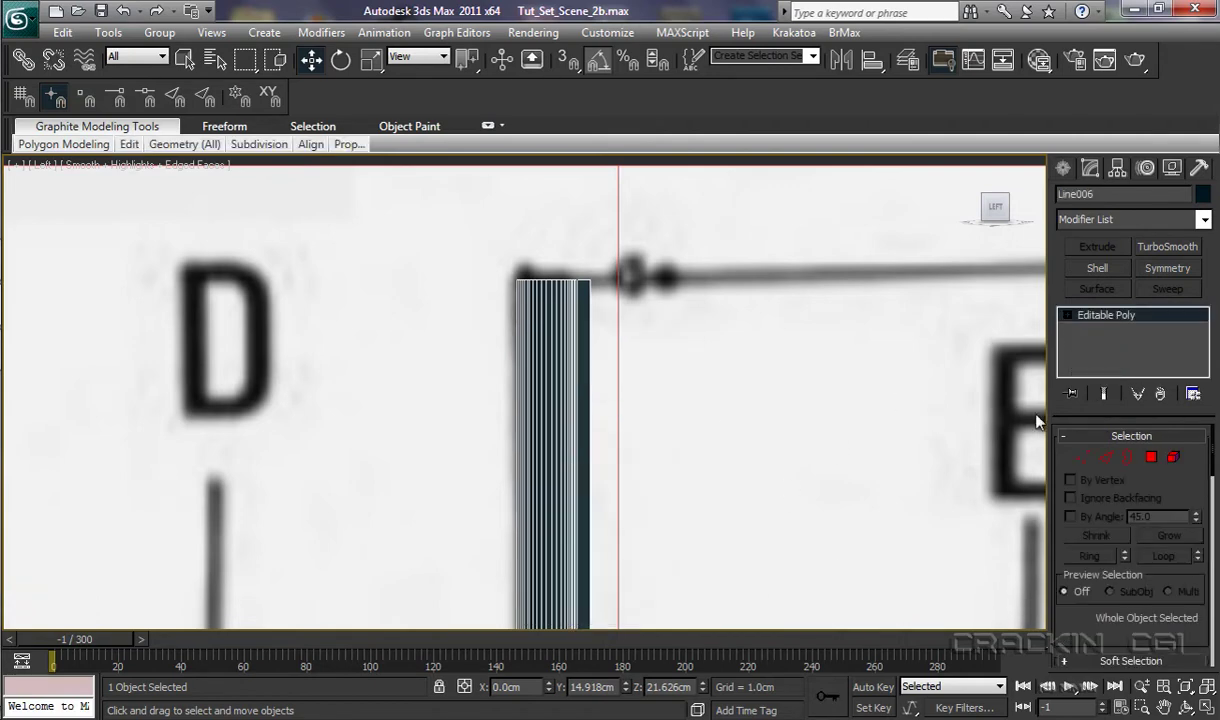
left_click(1067, 316)
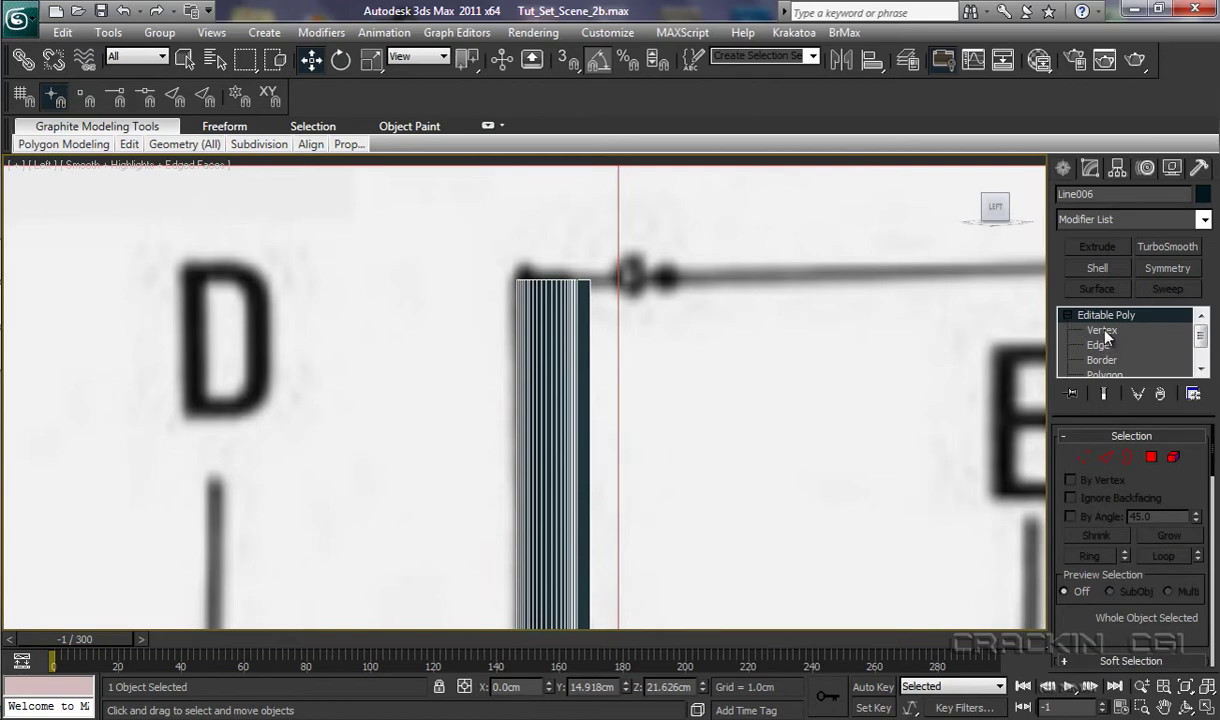
left_click(1104, 334)
left_click_drag(494, 262, 659, 326)
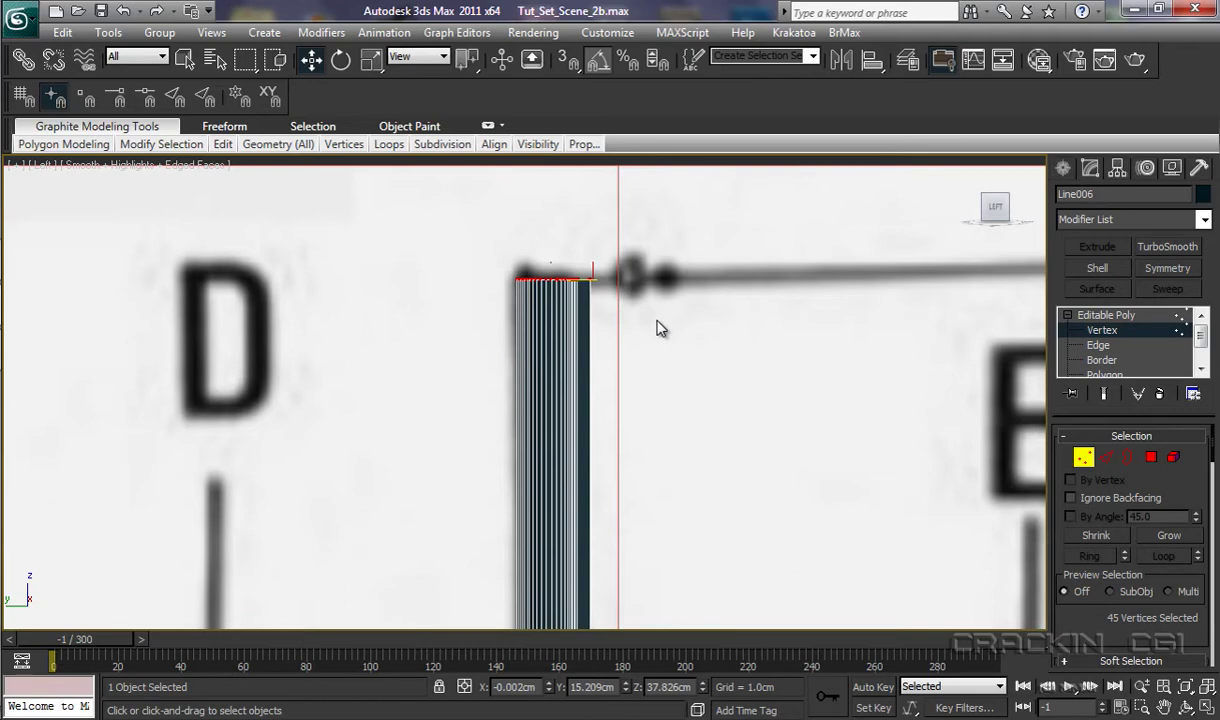
Scale the top vertices down to taper the strut and shift them slightly left
key("r")
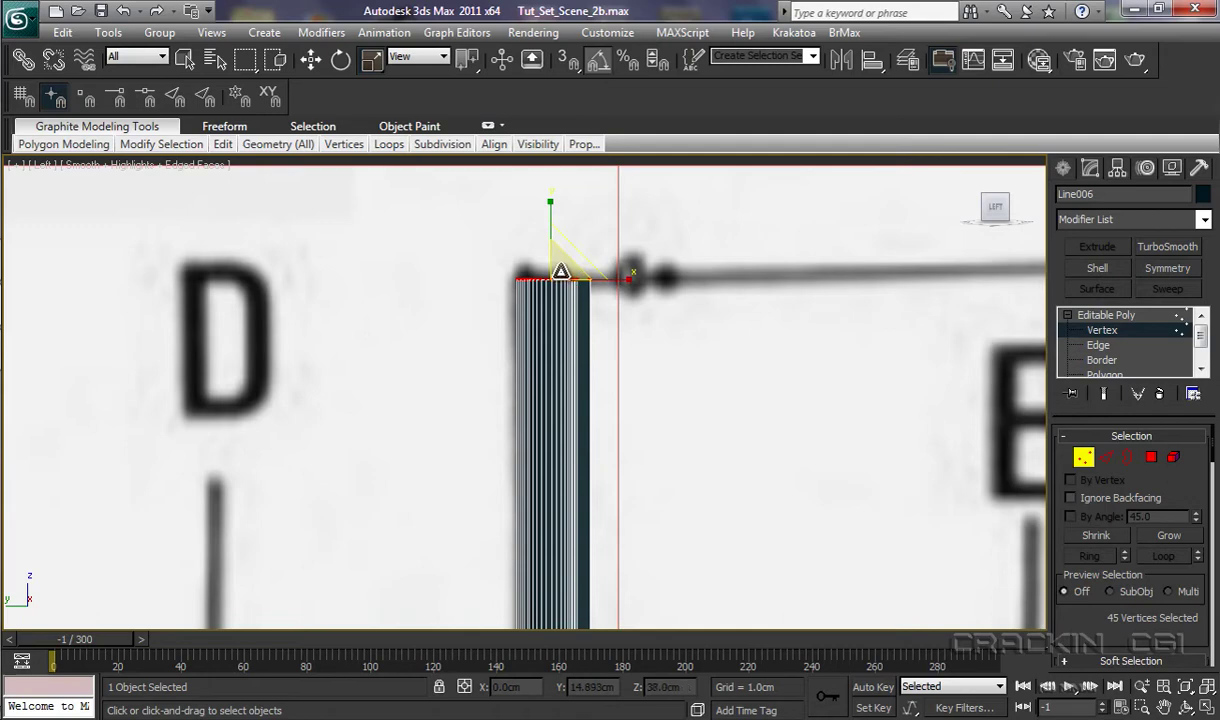
left_click_drag(563, 268, 300, 612)
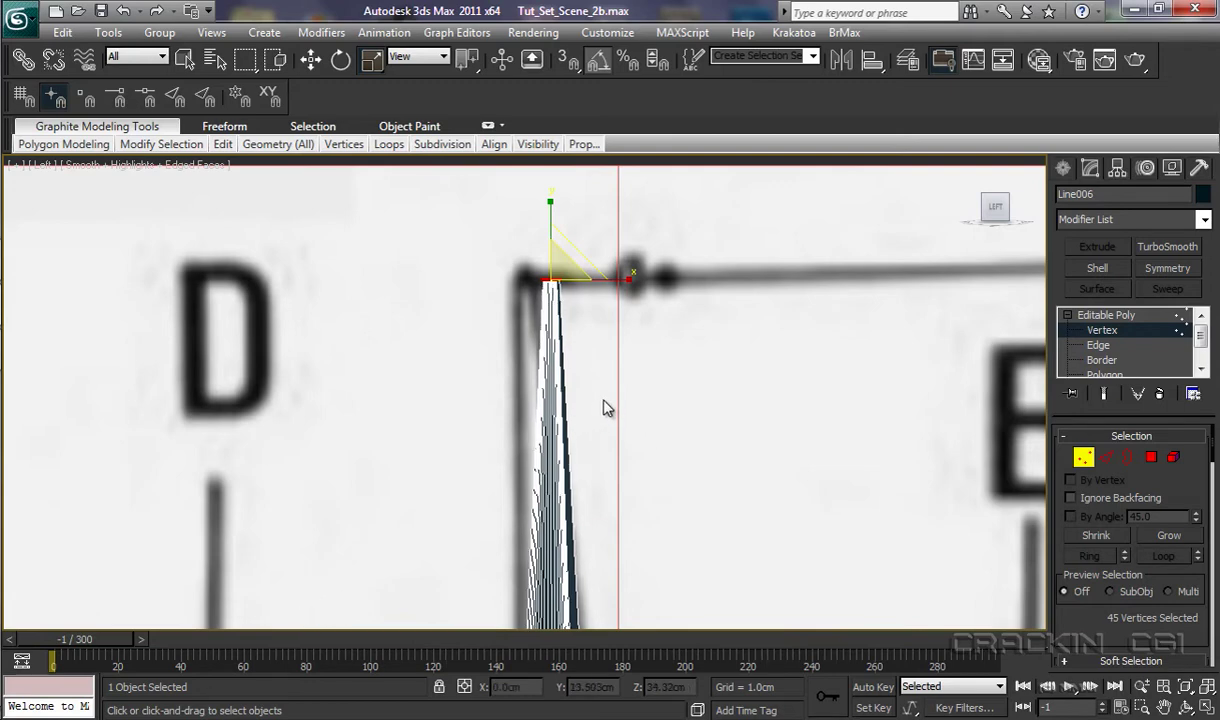
key("w")
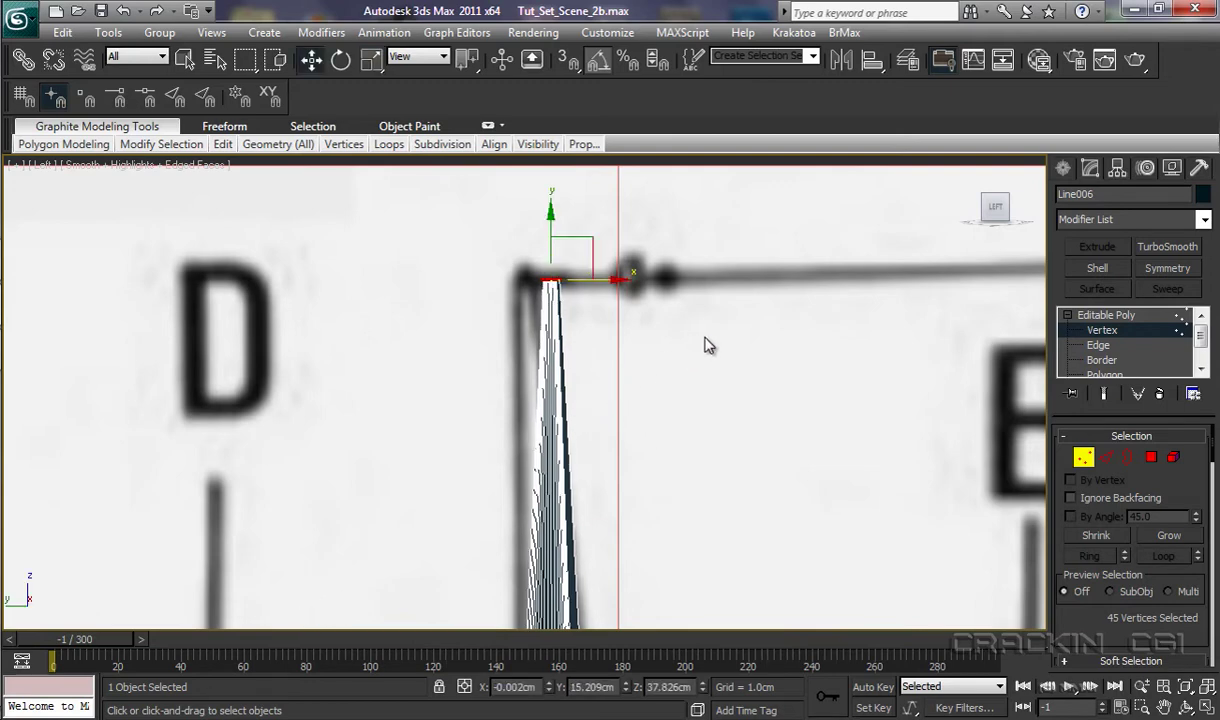
left_click_drag(617, 278, 591, 285)
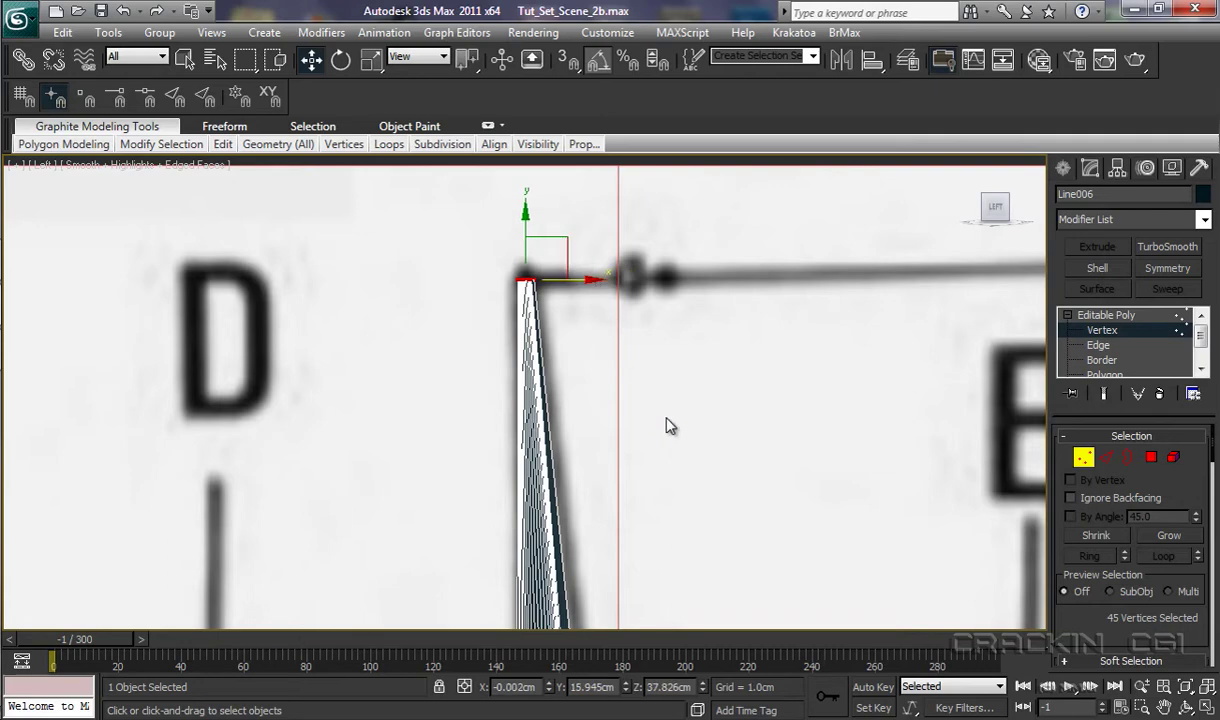
scroll(662, 491, "down", 4)
middle_click_drag(664, 507, 663, 451)
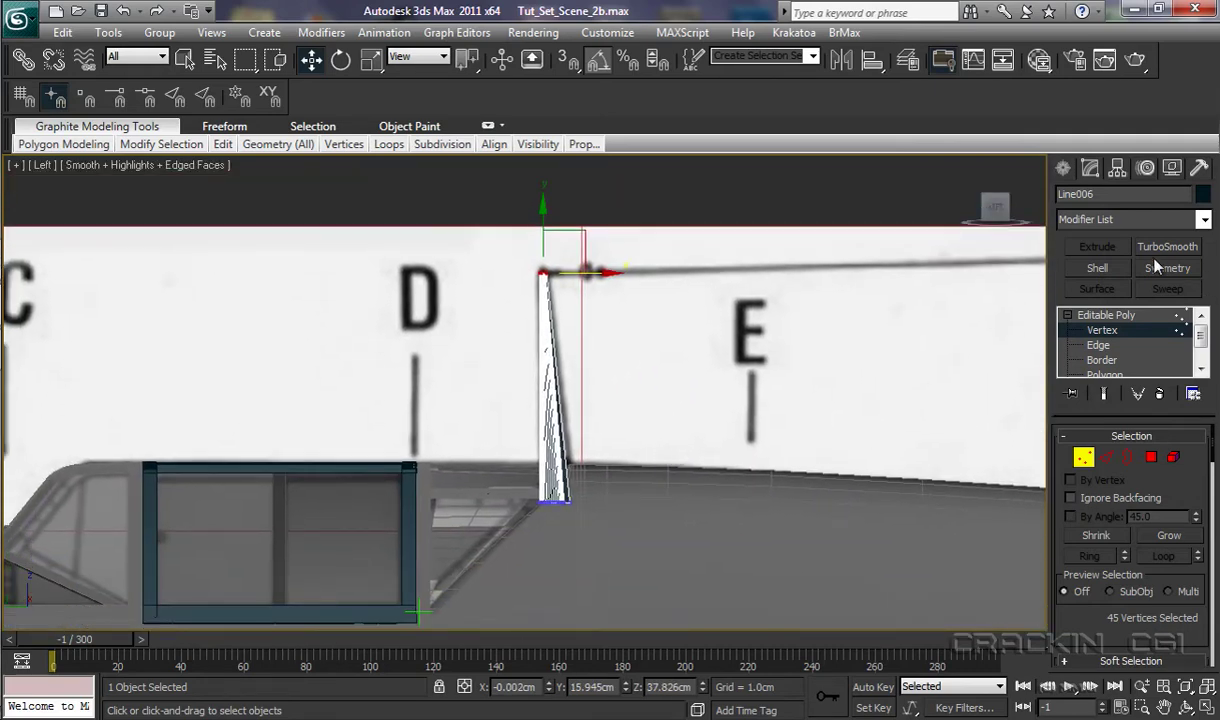
Move Line006 along X to 8.655cm against the fuselage in the Perspective view
left_click(1110, 315)
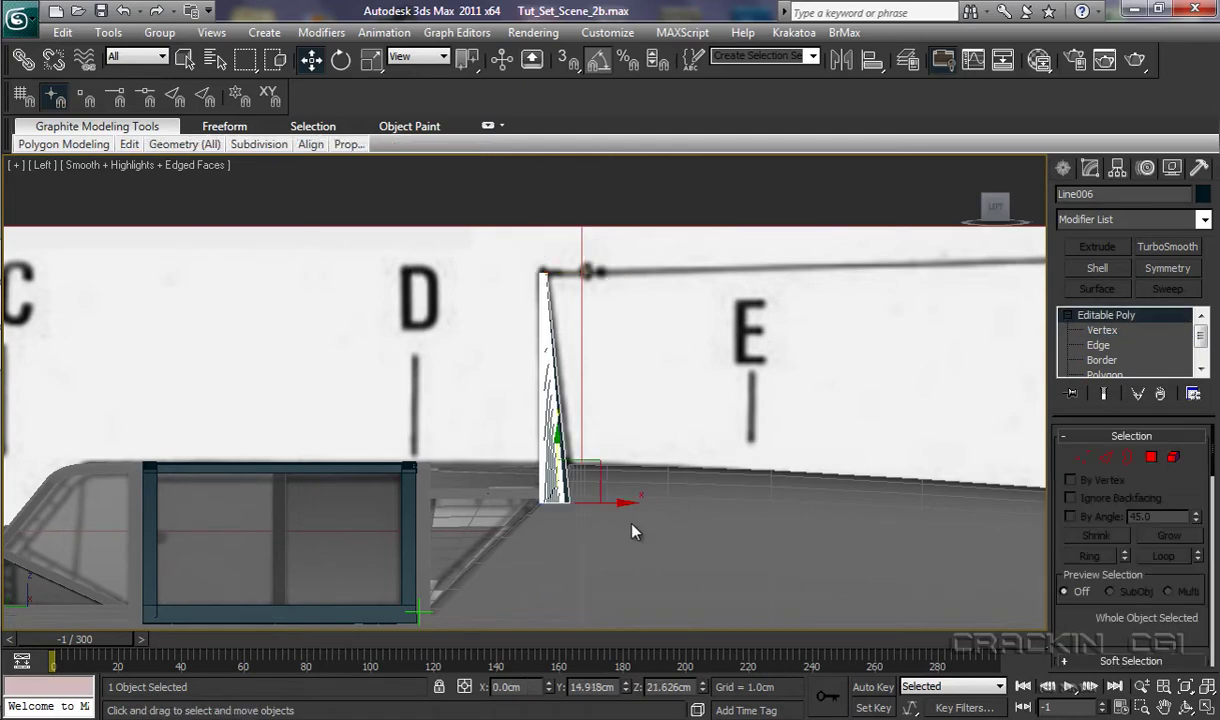
left_click_drag(624, 505, 624, 505)
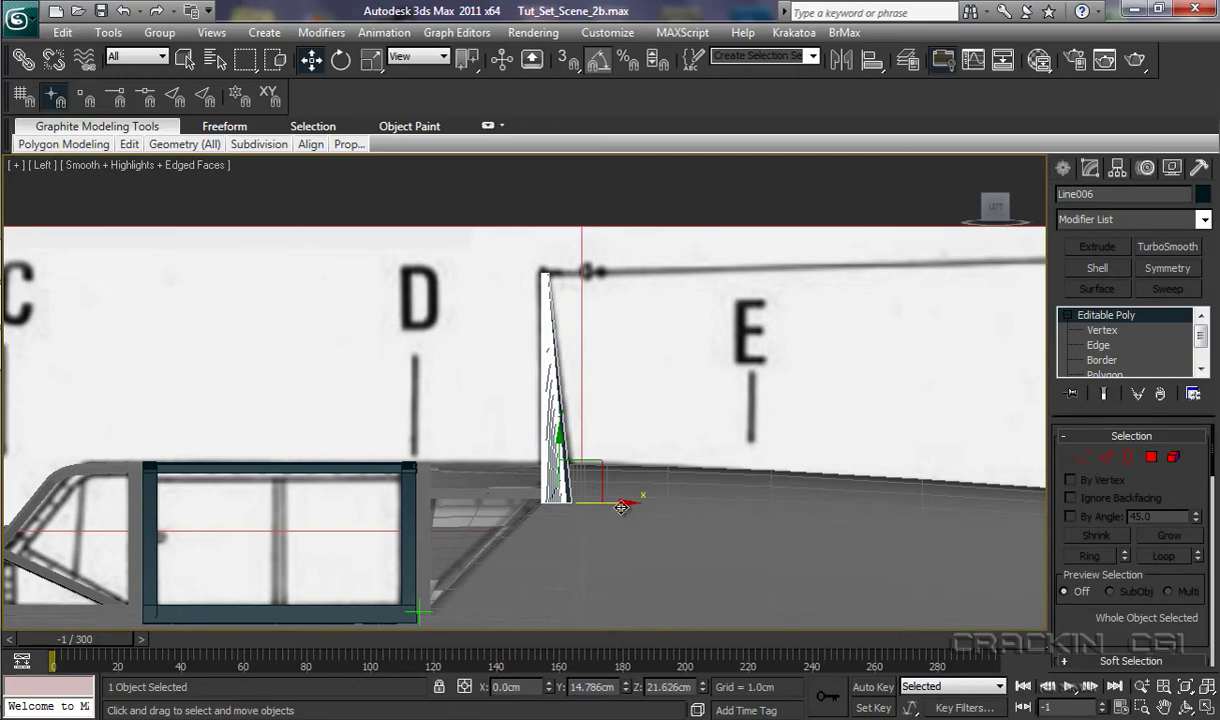
key("p")
middle_click_drag(662, 558, 557, 551, "alt")
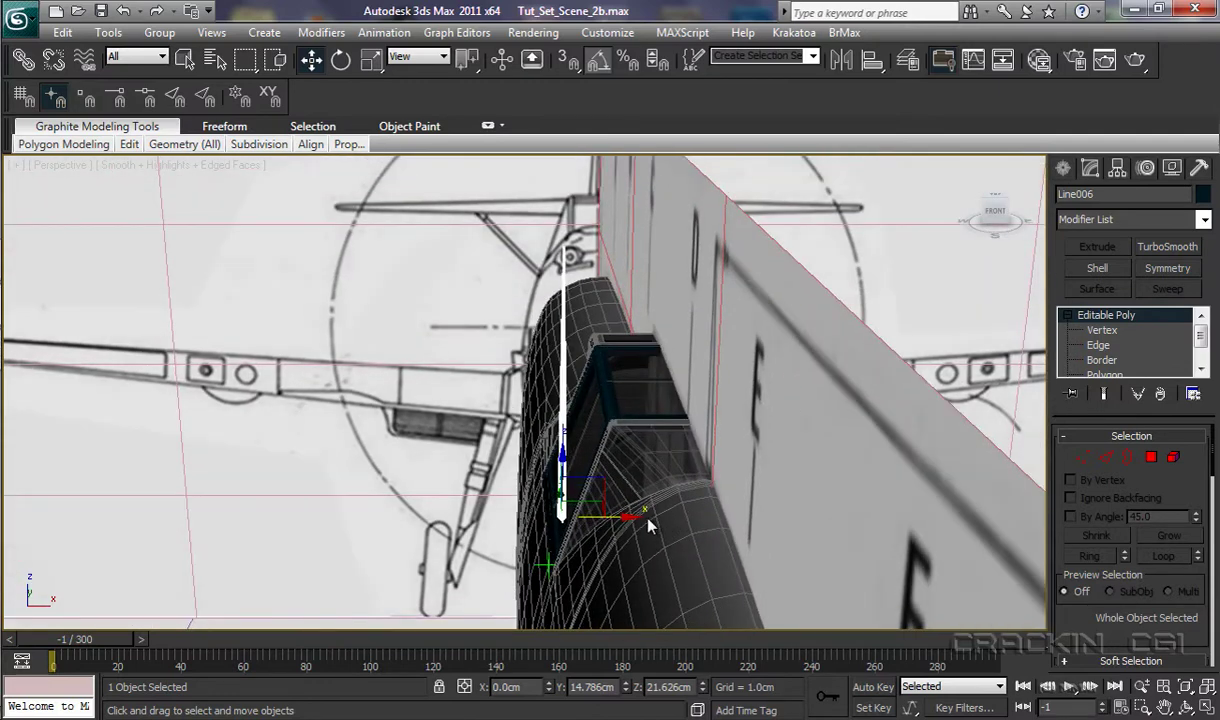
left_click_drag(628, 516, 773, 508)
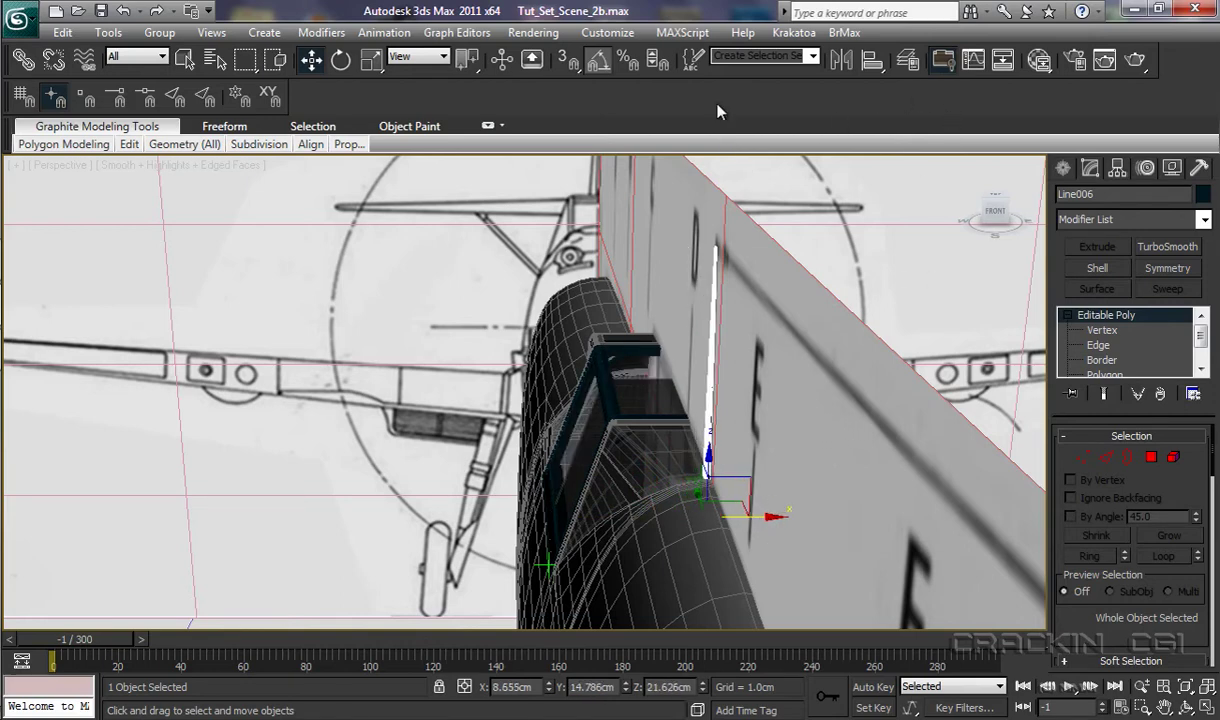
Cancel the Mirror dialog and open the Layer Manager
left_click(840, 59)
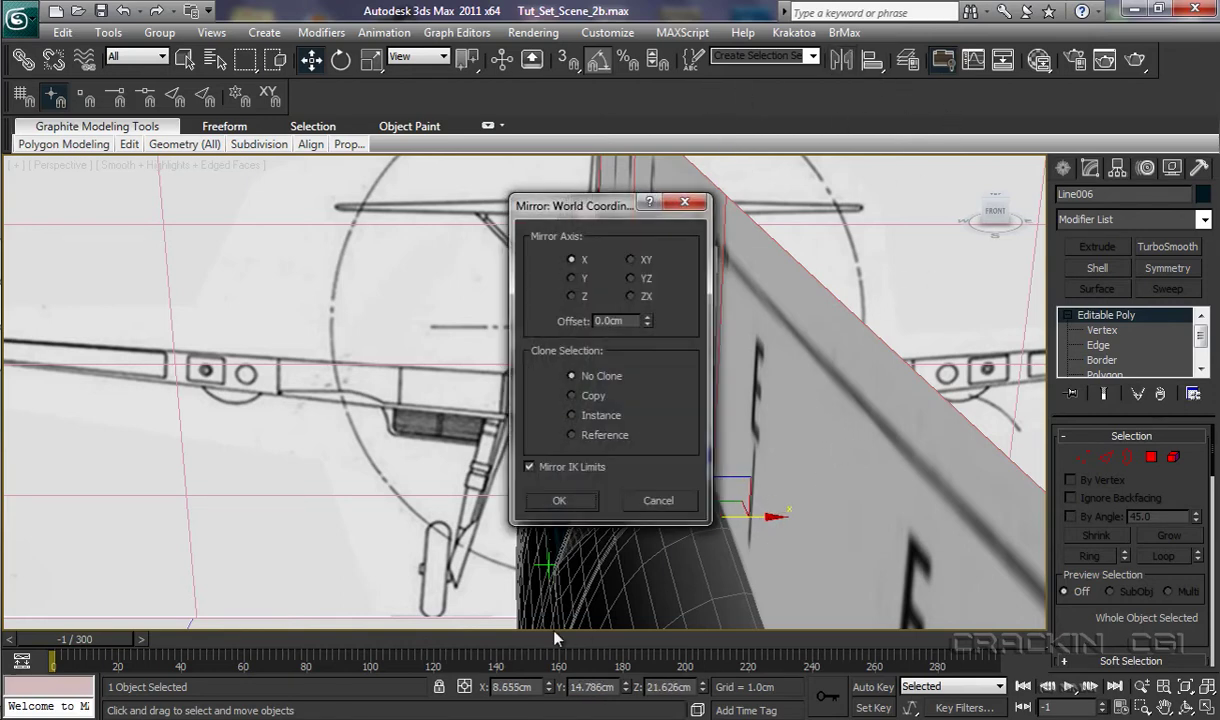
left_click(685, 202)
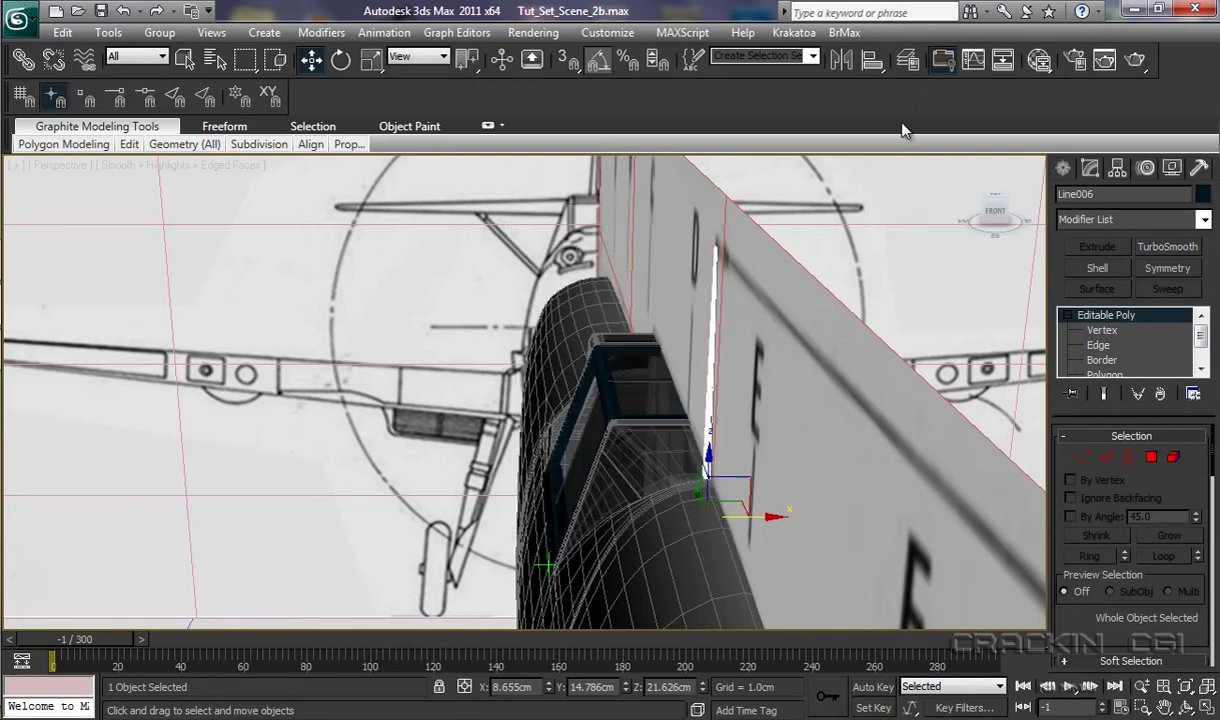
left_click(912, 61)
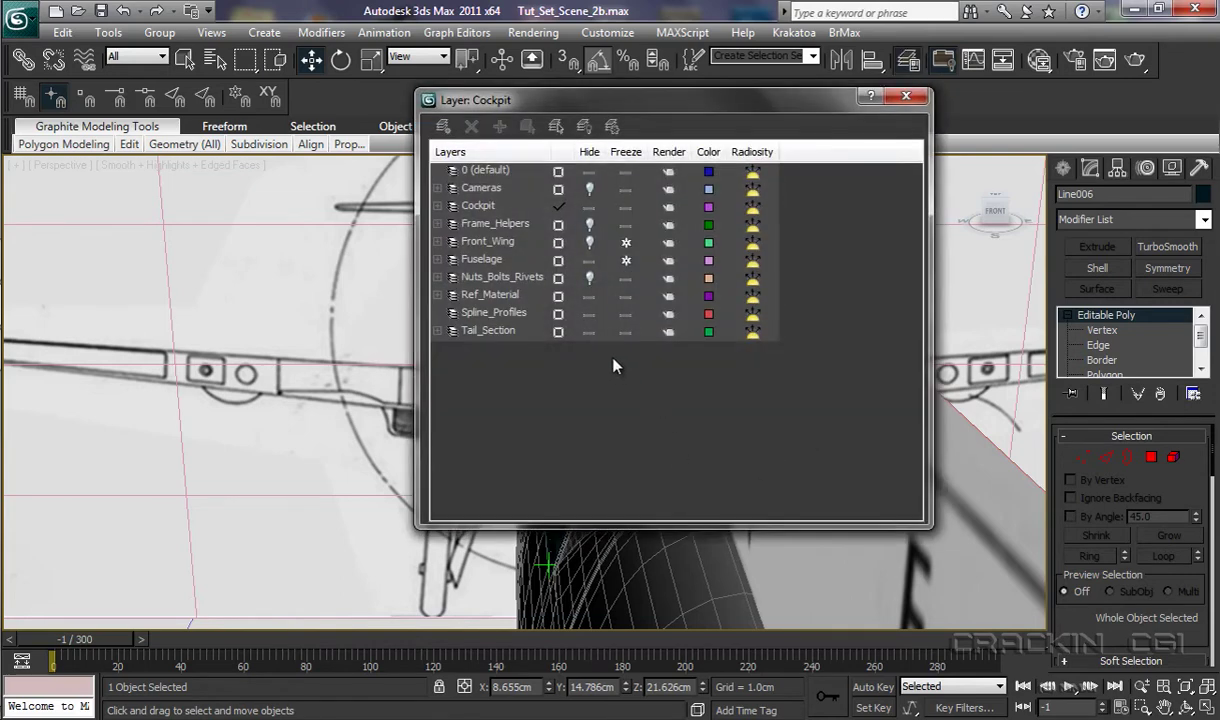
Hide the Ref_Material layer and nudge Line006 to X 8.395cm, Y 14.145cm
left_click(589, 297)
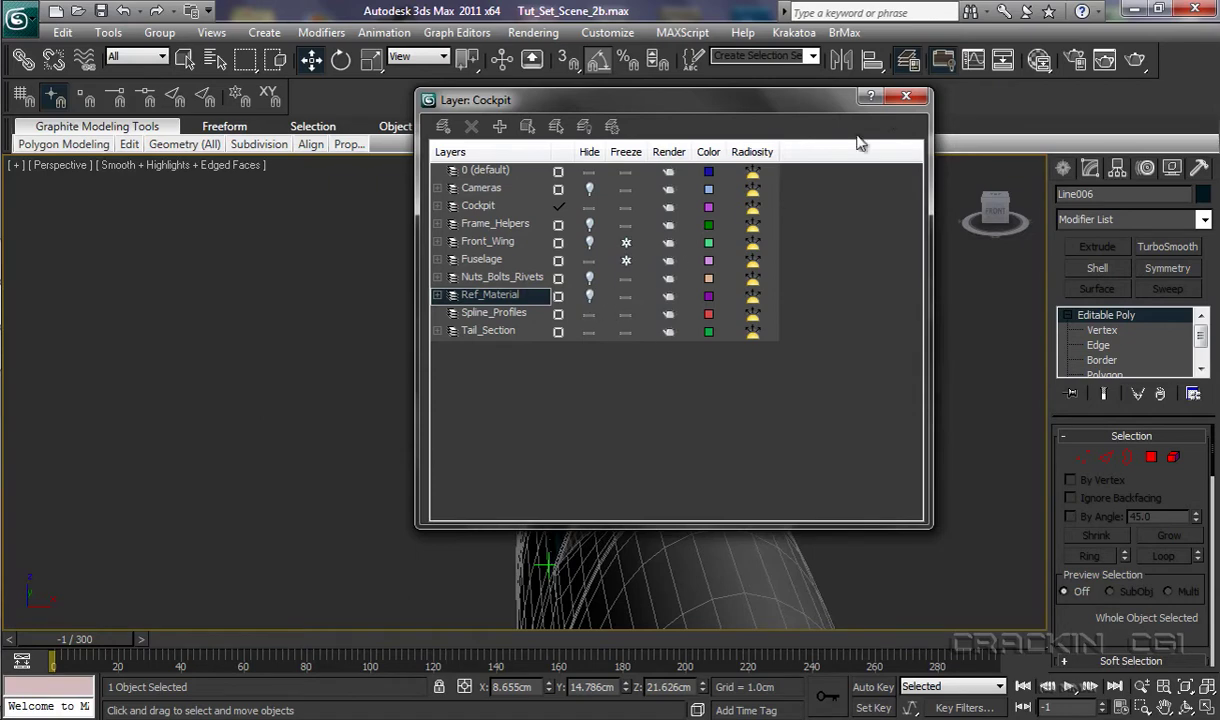
left_click(905, 99)
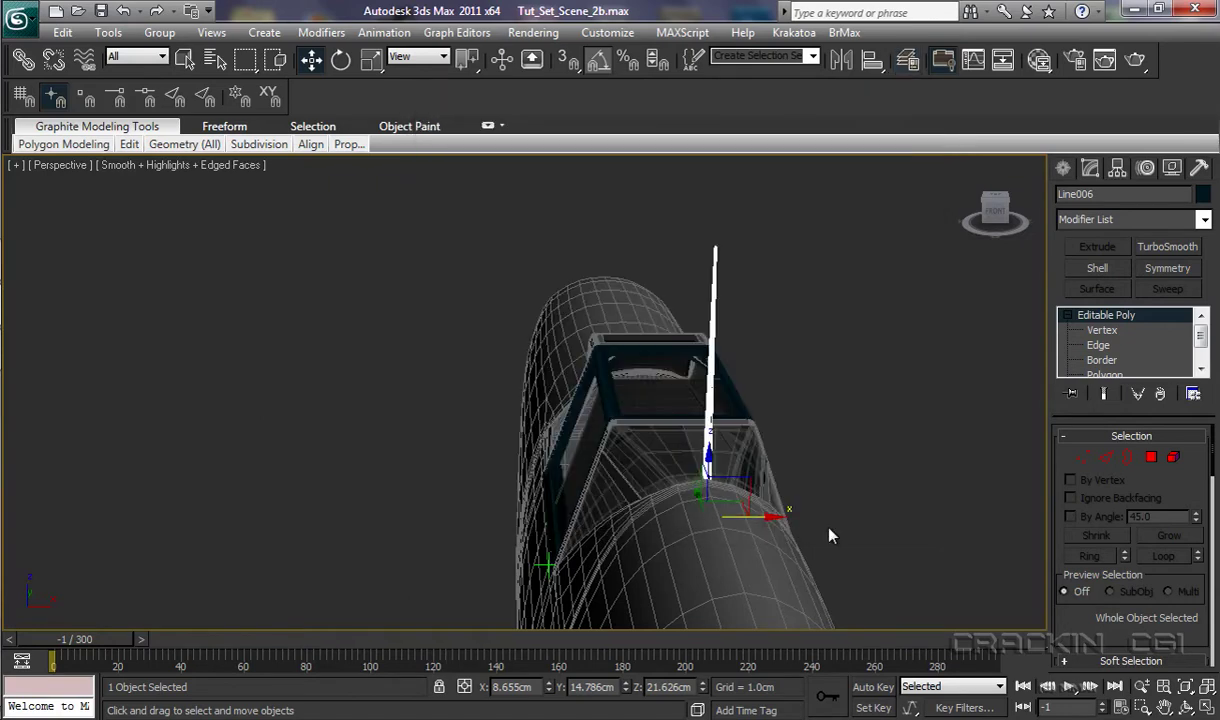
middle_click_drag(826, 540, 623, 597, "alt")
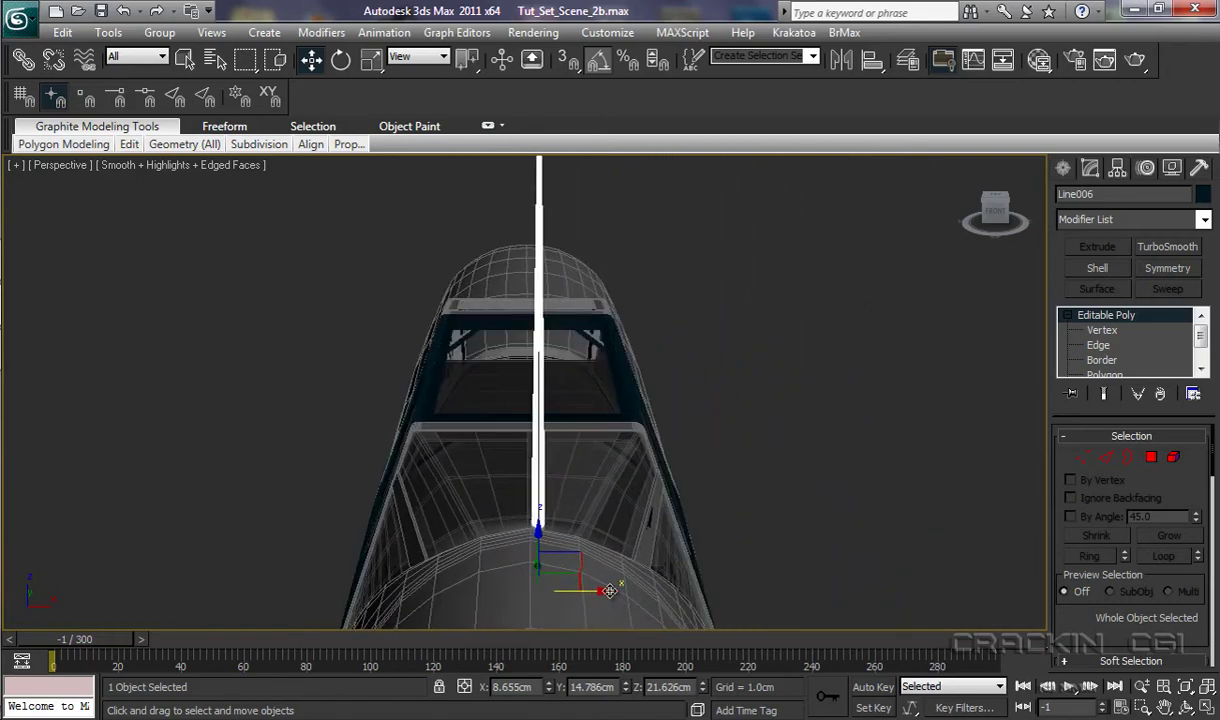
left_click_drag(609, 591, 600, 591)
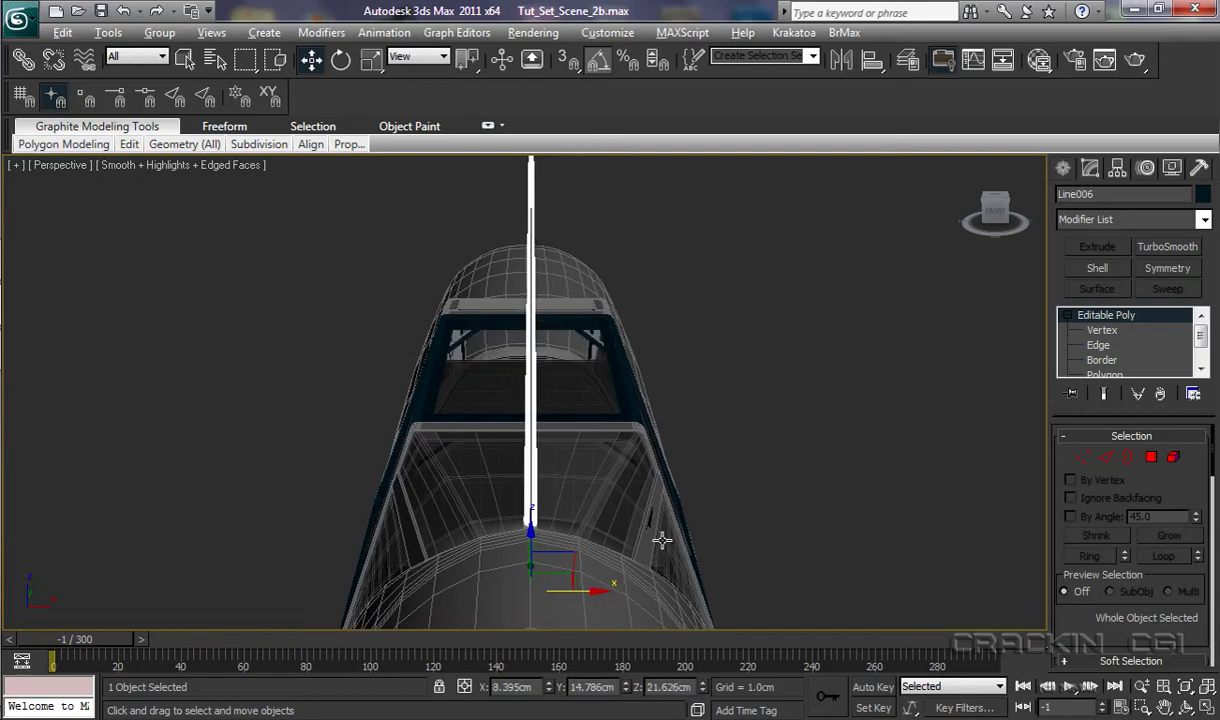
middle_click_drag(654, 567, 827, 553, "alt")
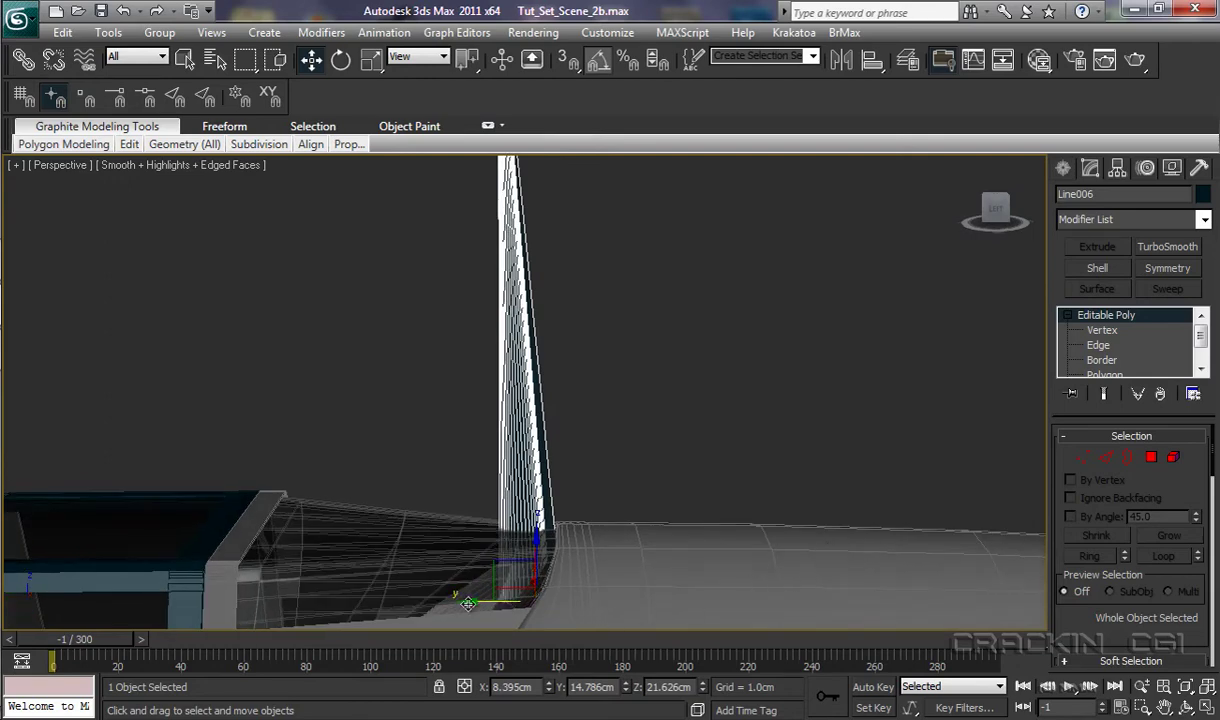
left_click_drag(468, 601, 487, 601)
middle_click_drag(604, 611, 654, 485, "alt")
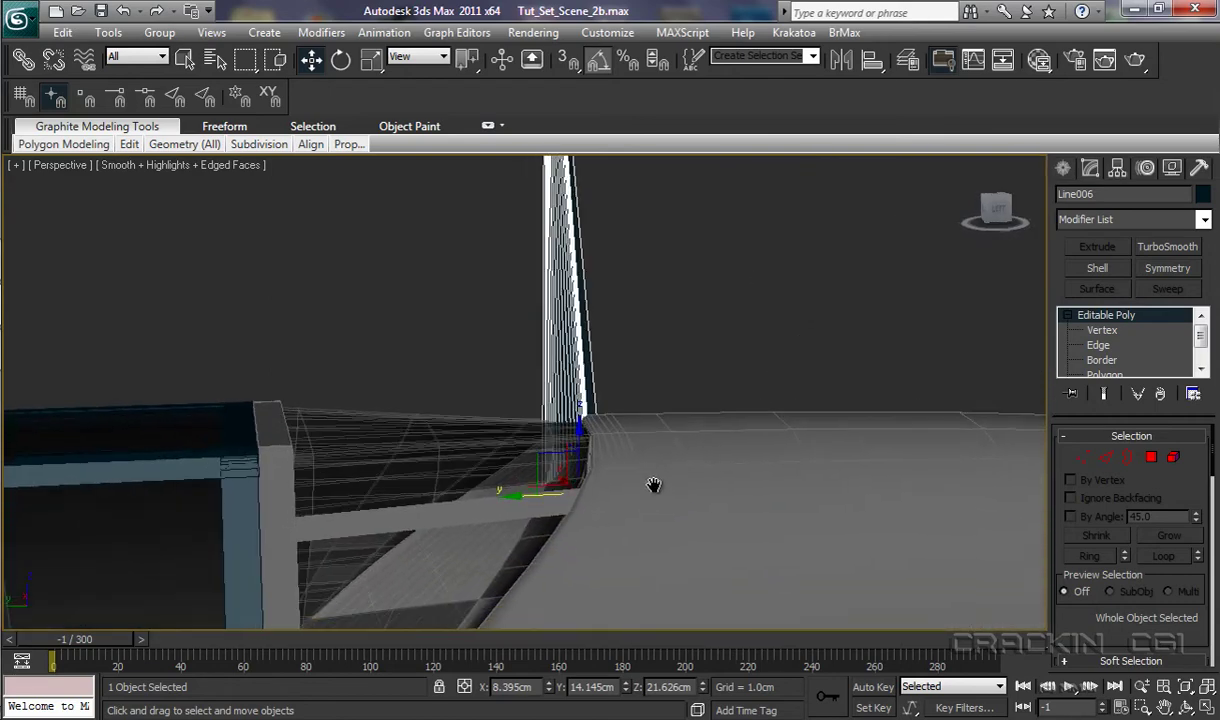
Scale the strut's base vertices to 131% along X so the foot flares out
left_click(1101, 333)
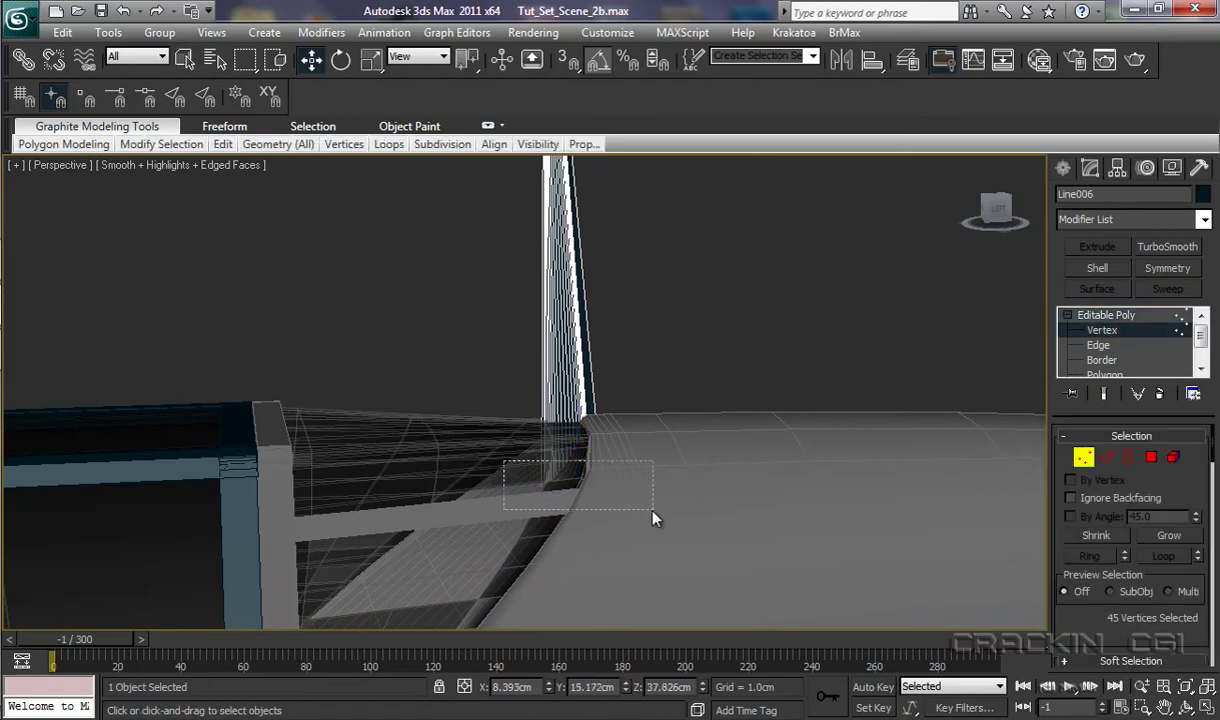
left_click_drag(652, 512, 652, 512)
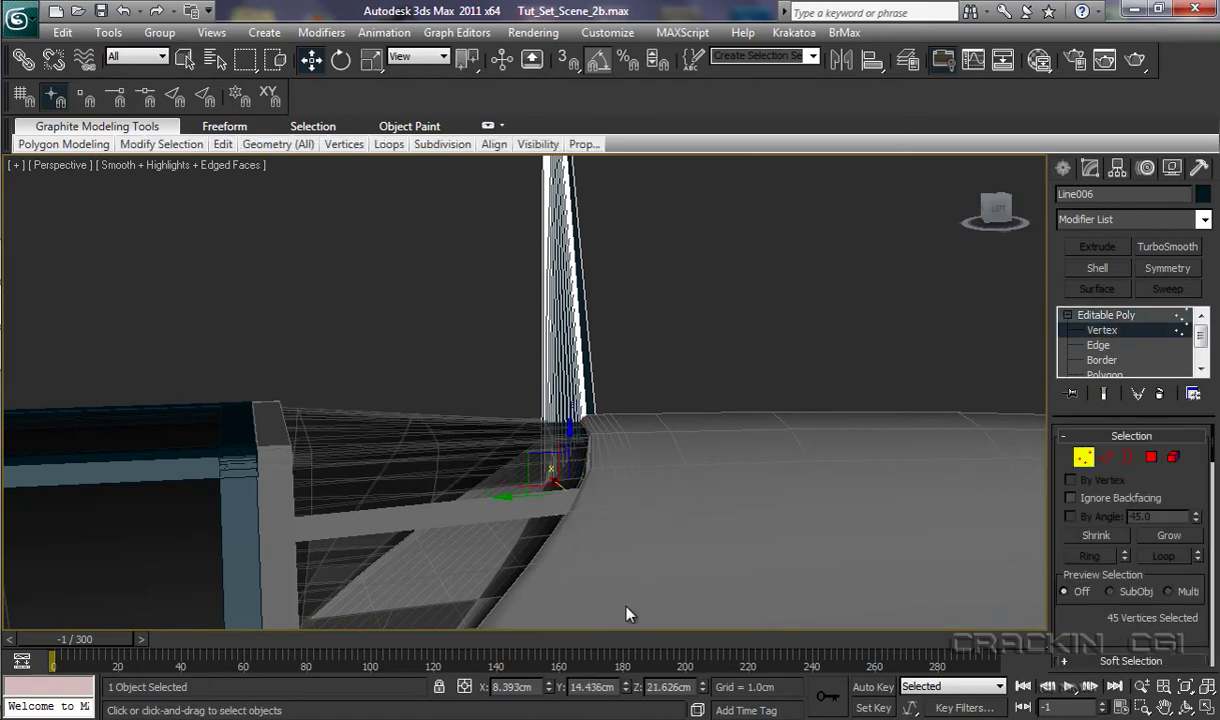
key("r")
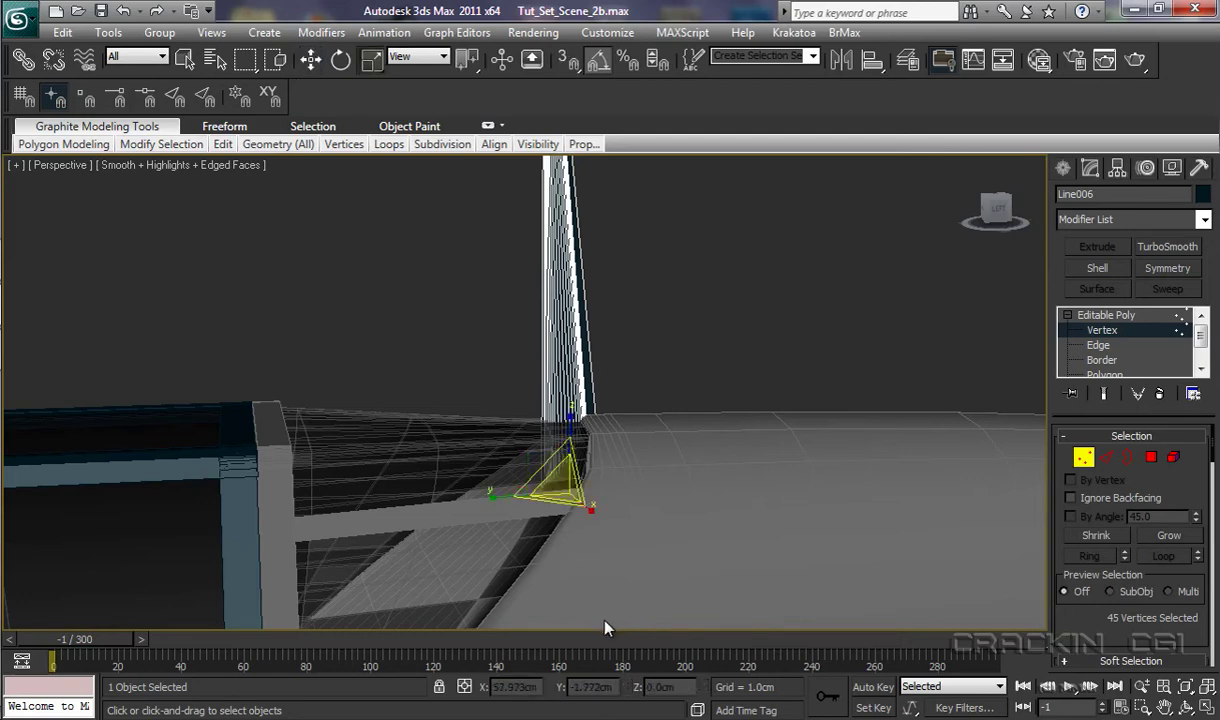
middle_click_drag(603, 628, 723, 638, "alt")
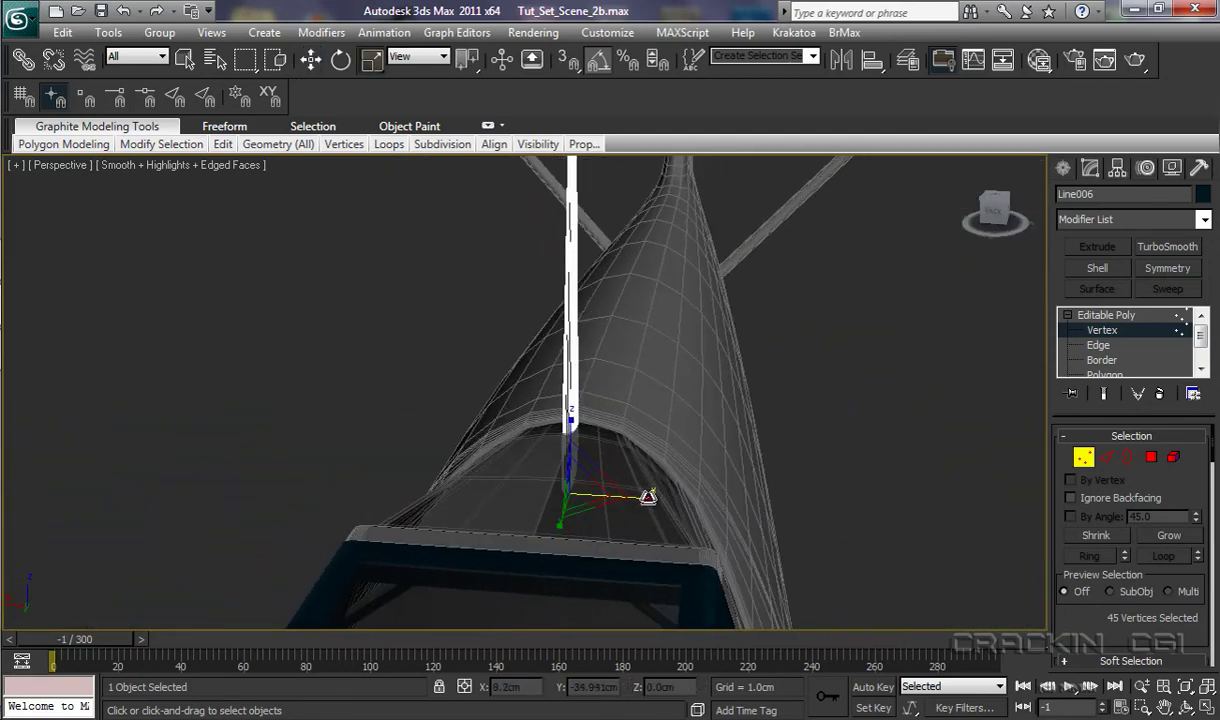
left_click_drag(648, 496, 690, 512)
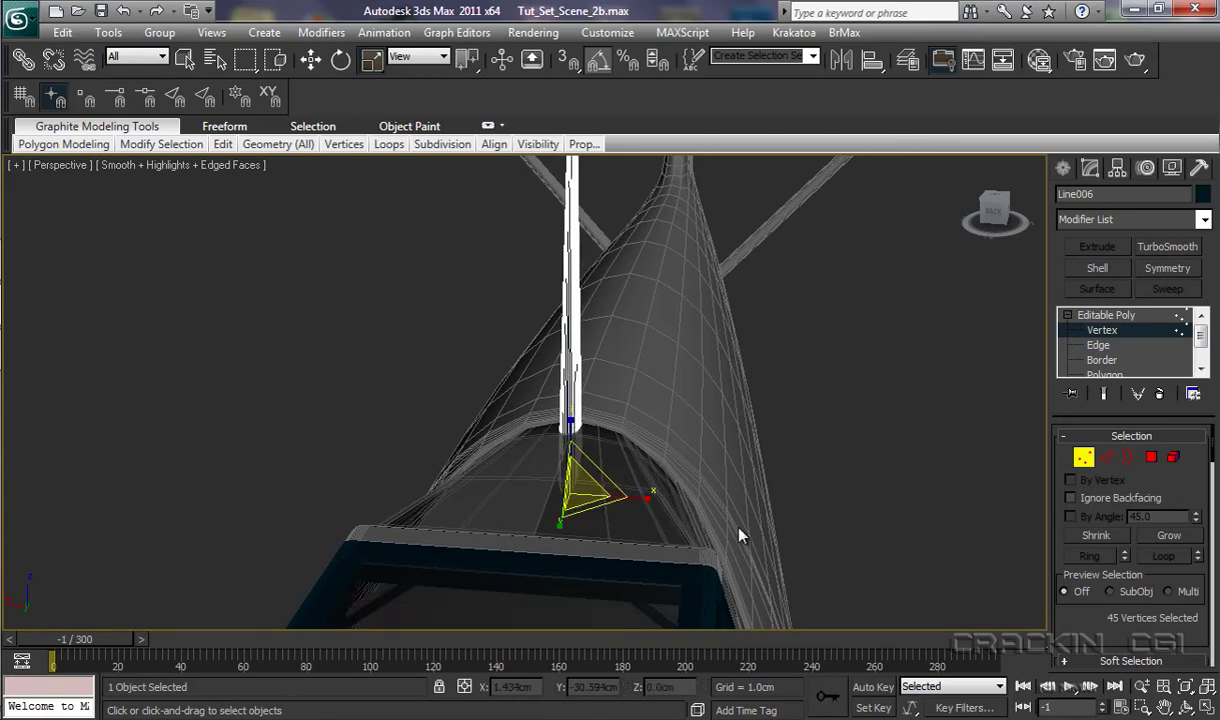
middle_click_drag(738, 536, 595, 528, "alt")
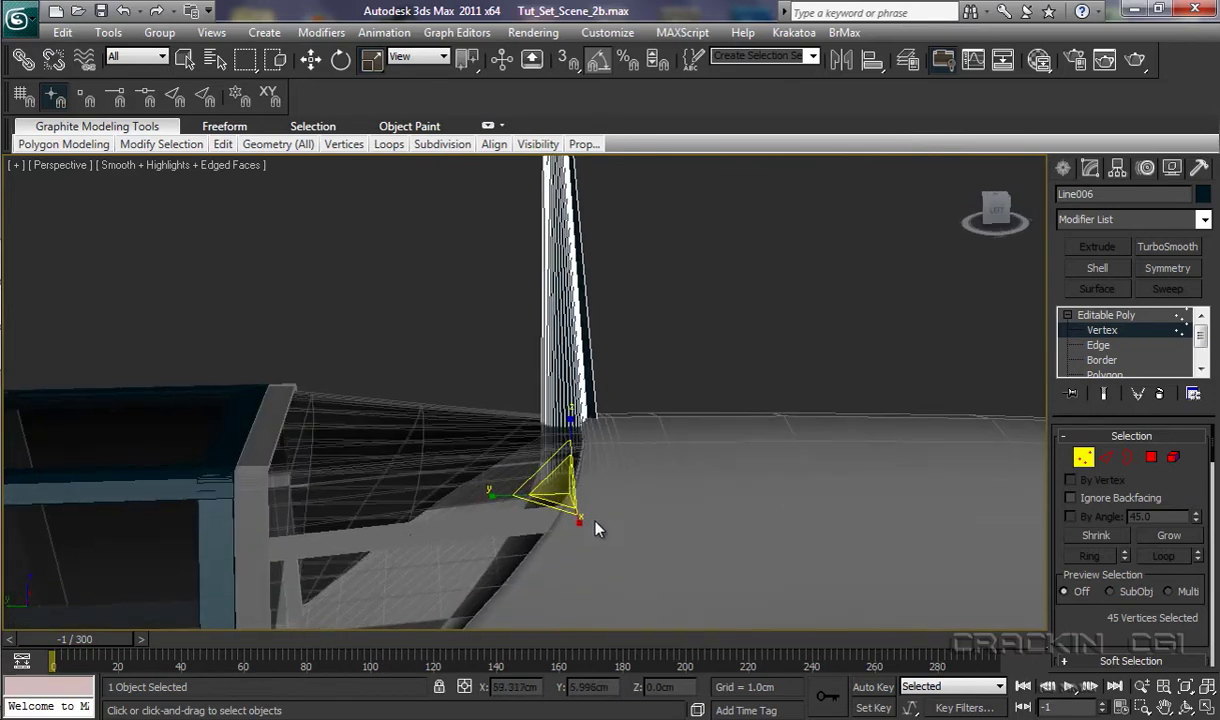
Clear the vertex selection, return to object level and deselect the strut
left_click(719, 393)
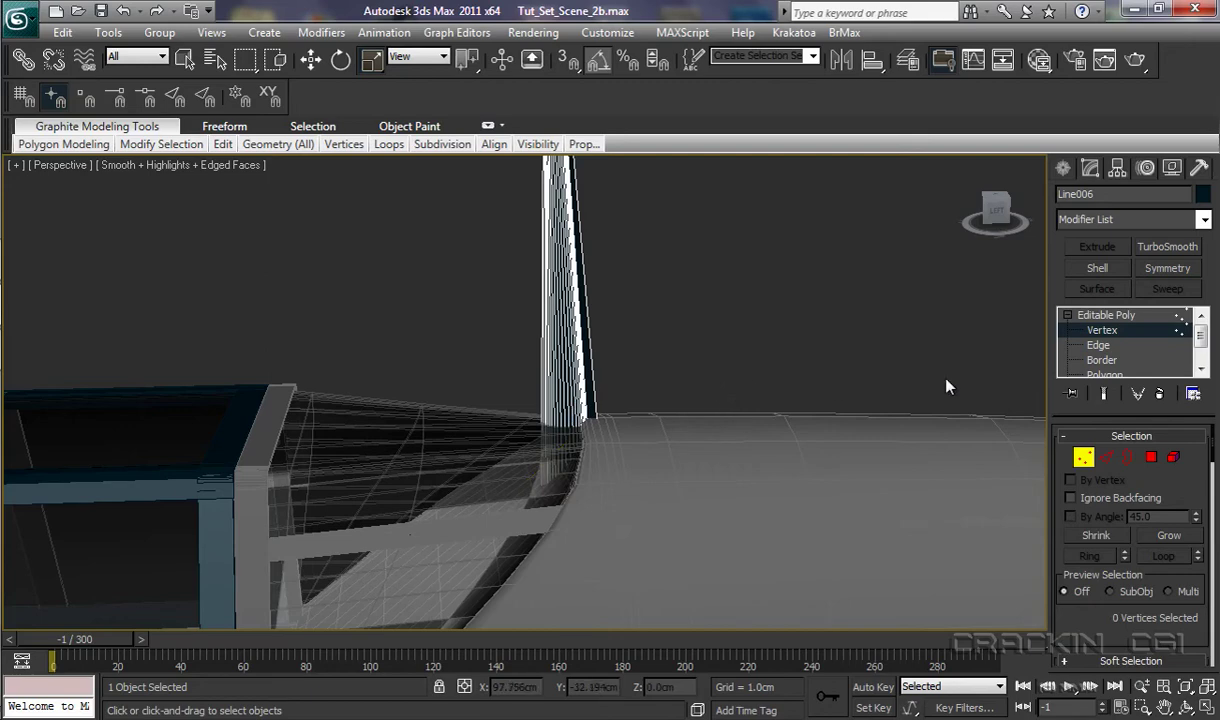
left_click(1032, 314)
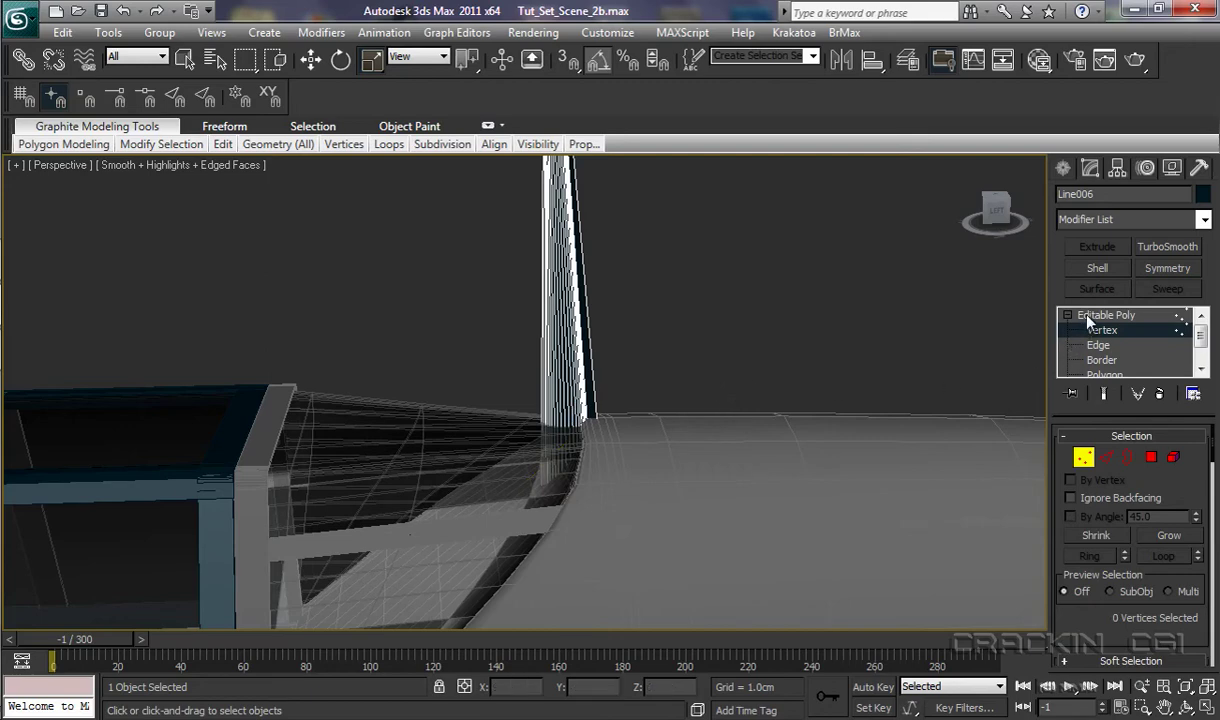
left_click(783, 359)
middle_click_drag(737, 480, 723, 643, "alt")
Select Line006 at Border sub-object level and zoom in on its base at the fuselage
middle_click_drag(738, 487, 723, 535)
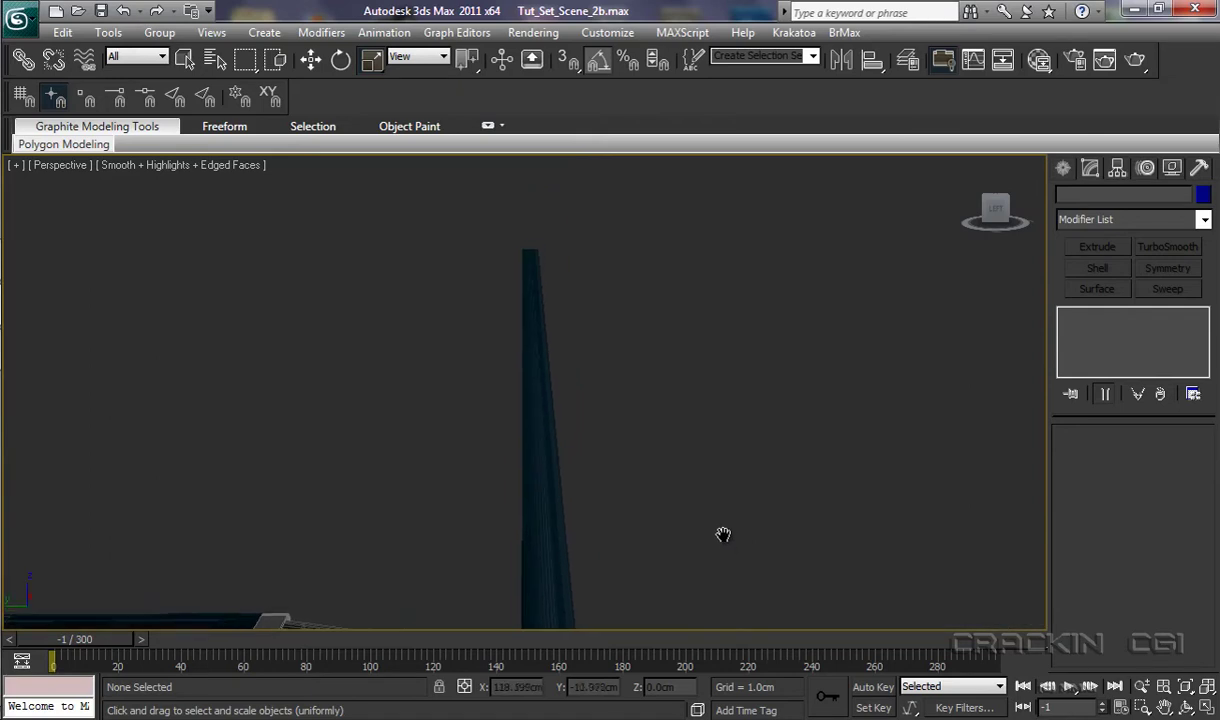
left_click(545, 430)
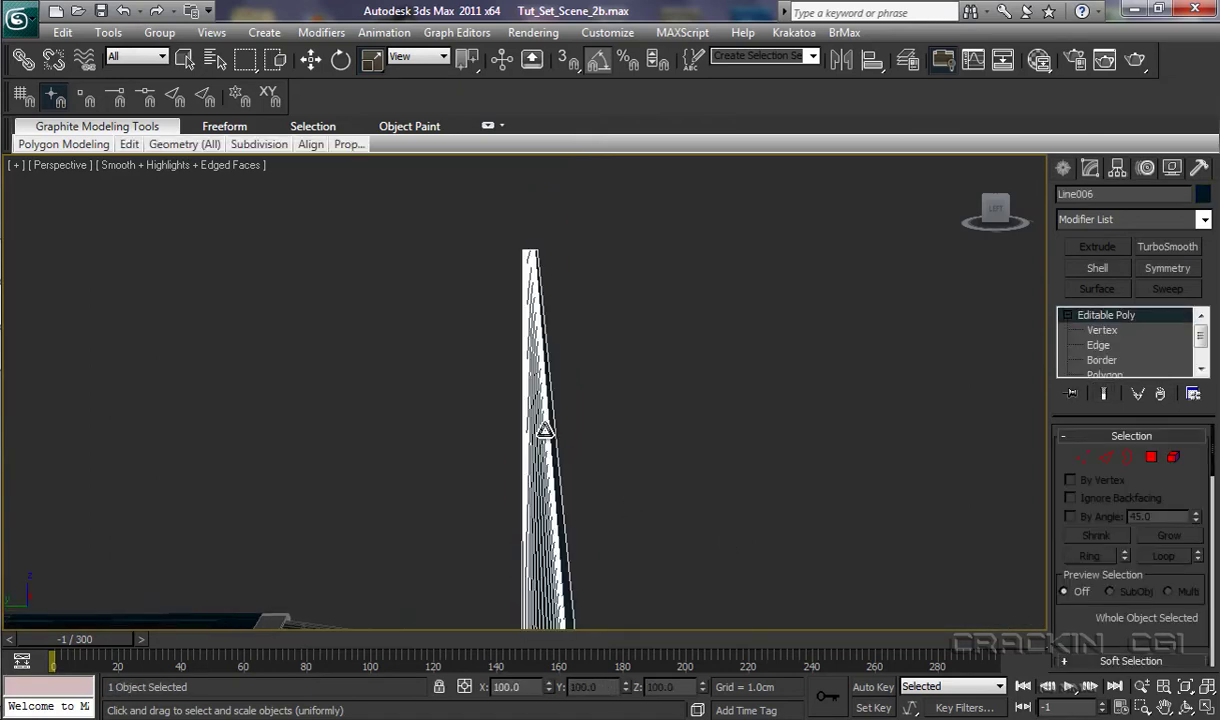
left_click(1100, 345)
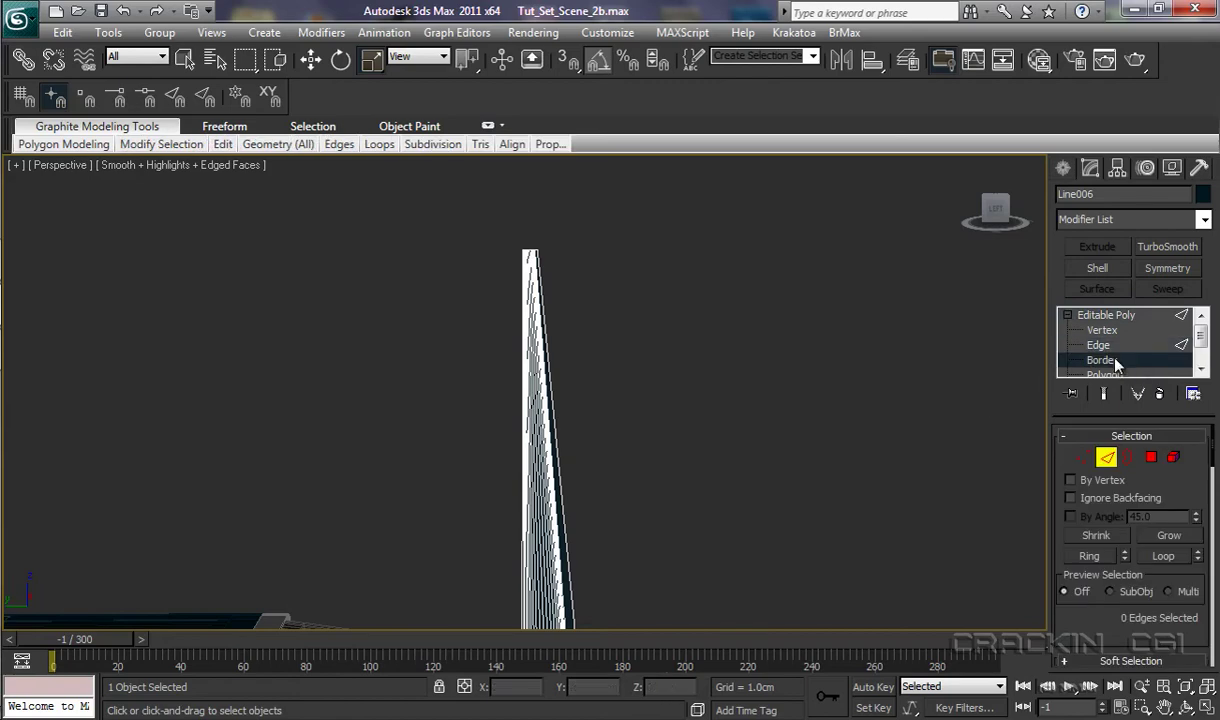
left_click(1117, 366)
middle_click_drag(610, 384, 656, 389, "alt")
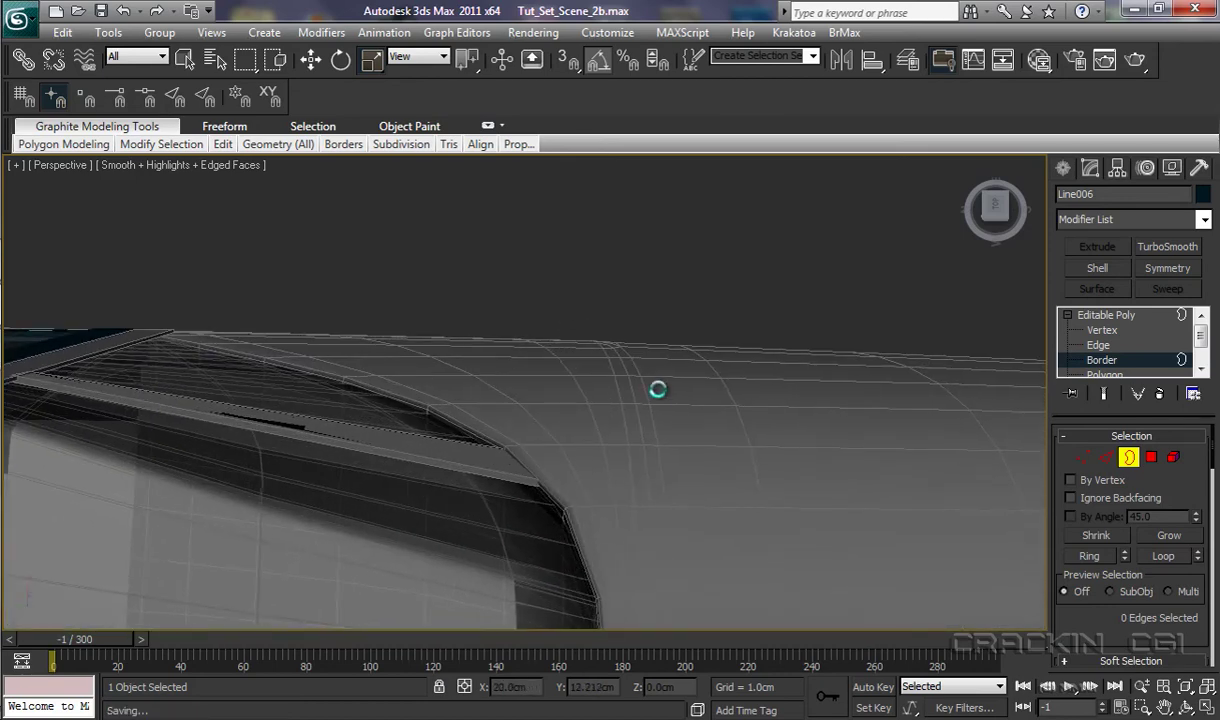
middle_click_drag(666, 533, 662, 358, "alt")
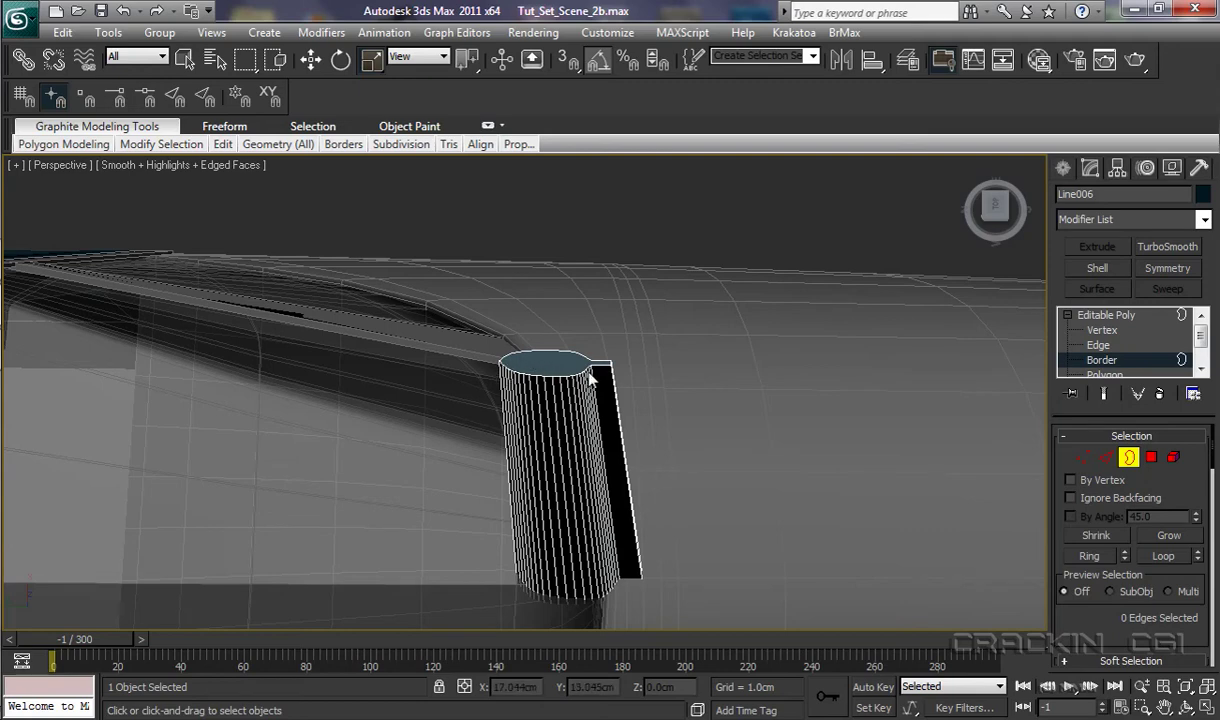
mouse_move(658, 497)
middle_mouse_down("alt")
mouse_move(656, 477)
mouse_move(658, 488)
middle_mouse_up("alt")
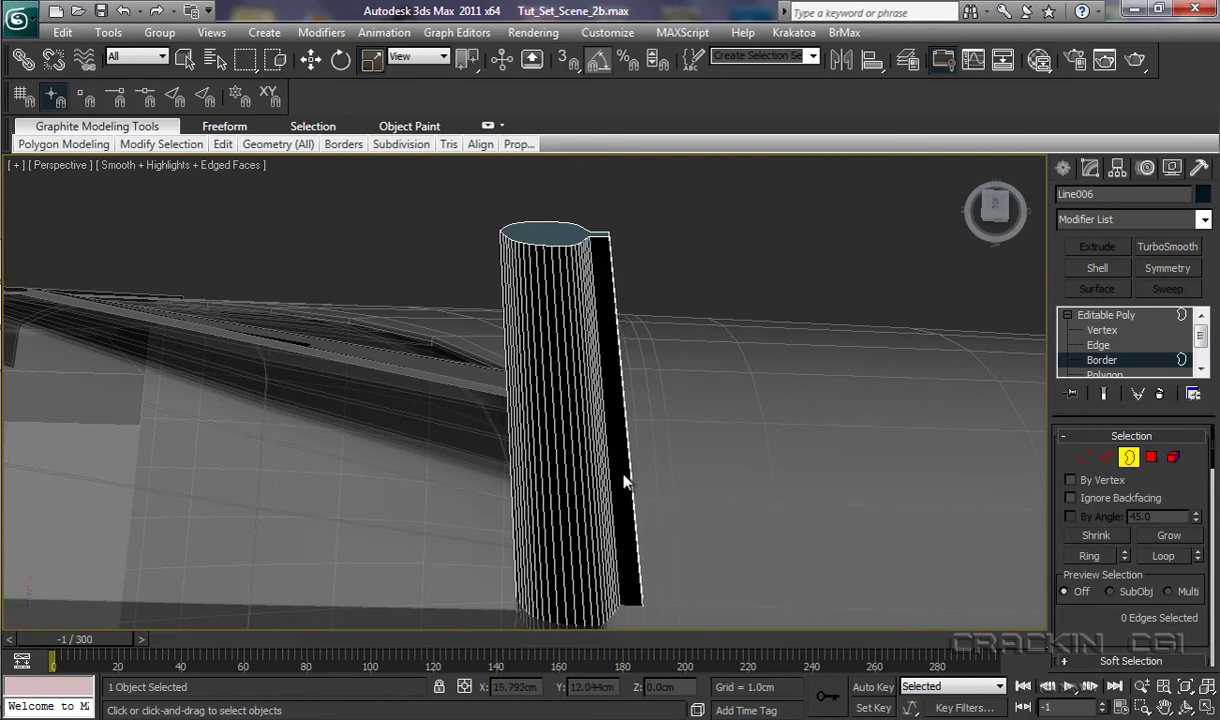
scroll(668, 534, "up", 6)
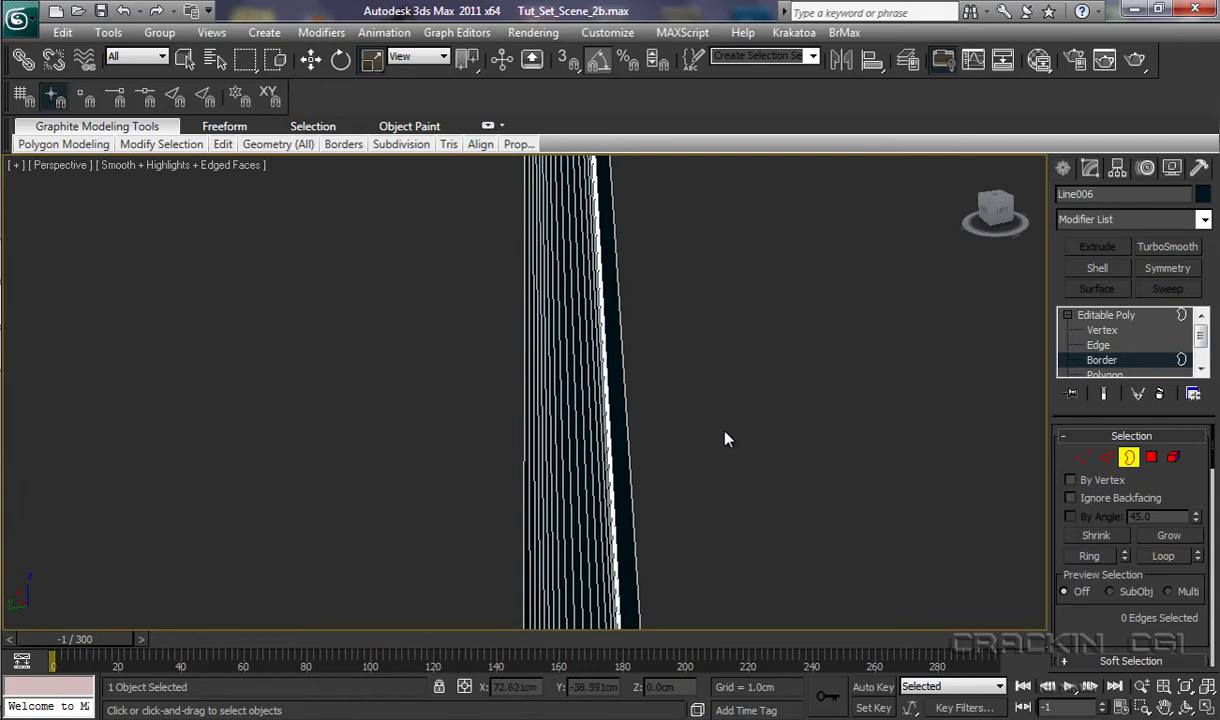
Exit Border level and bring the aircraft tail into a low side-on view
left_click(1117, 318)
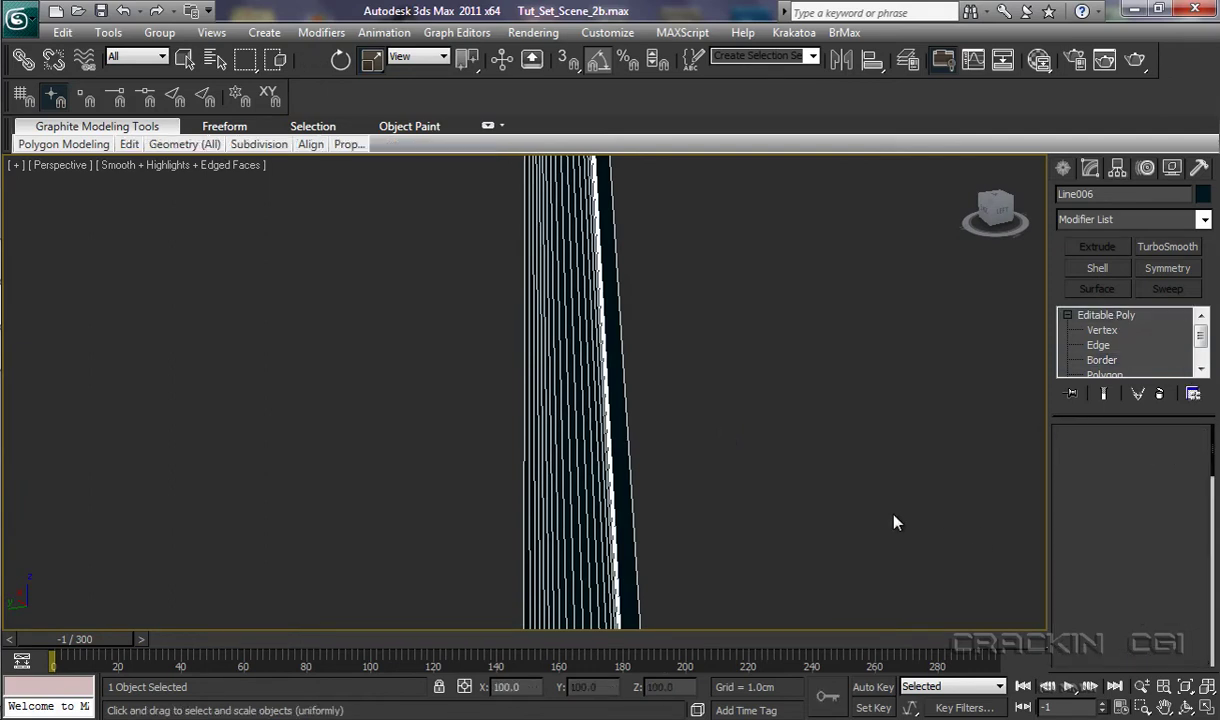
middle_click_drag(882, 408, 455, 483)
scroll(585, 458, "down", 6)
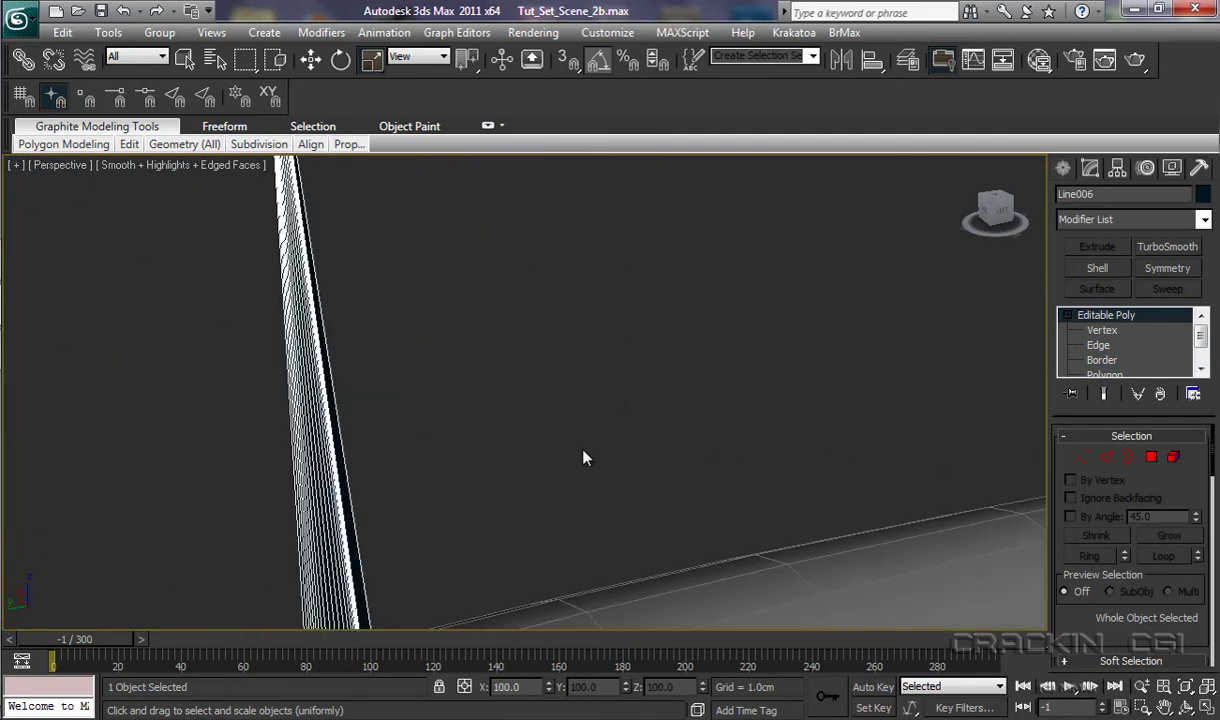
middle_click_drag(818, 440, 381, 553)
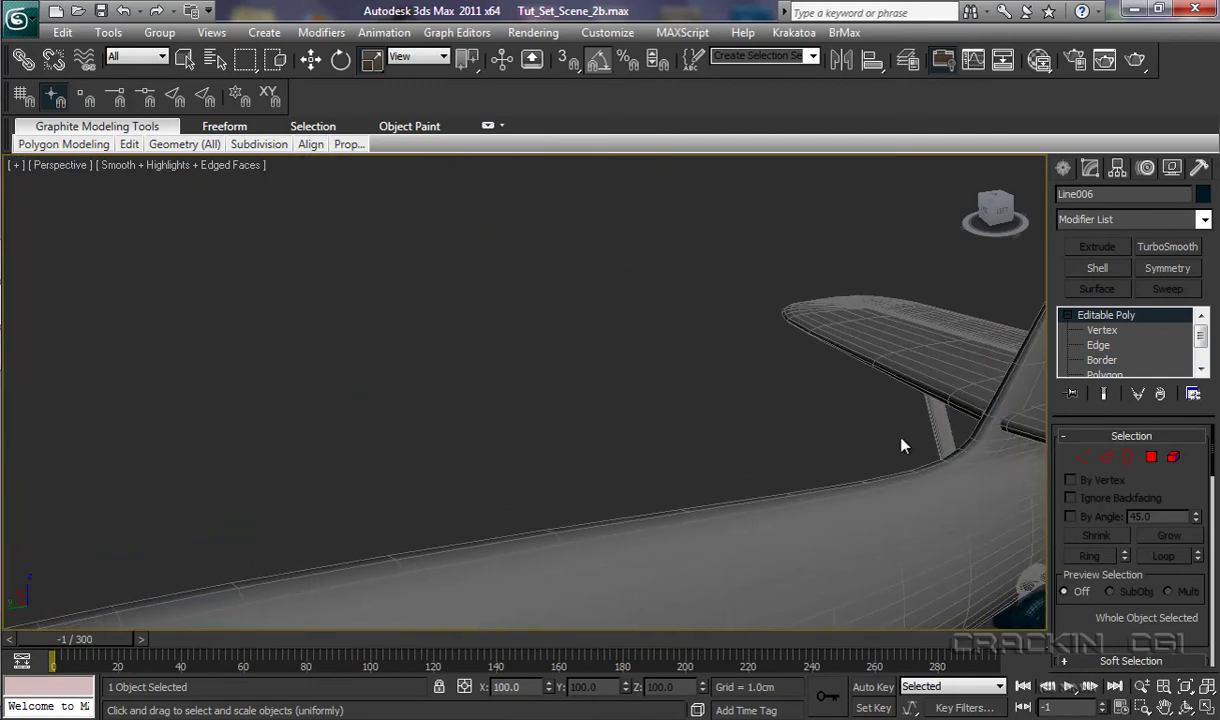
middle_click_drag(901, 444, 403, 575)
scroll(665, 546, "up", 4)
middle_click_drag(665, 546, 492, 556, "alt")
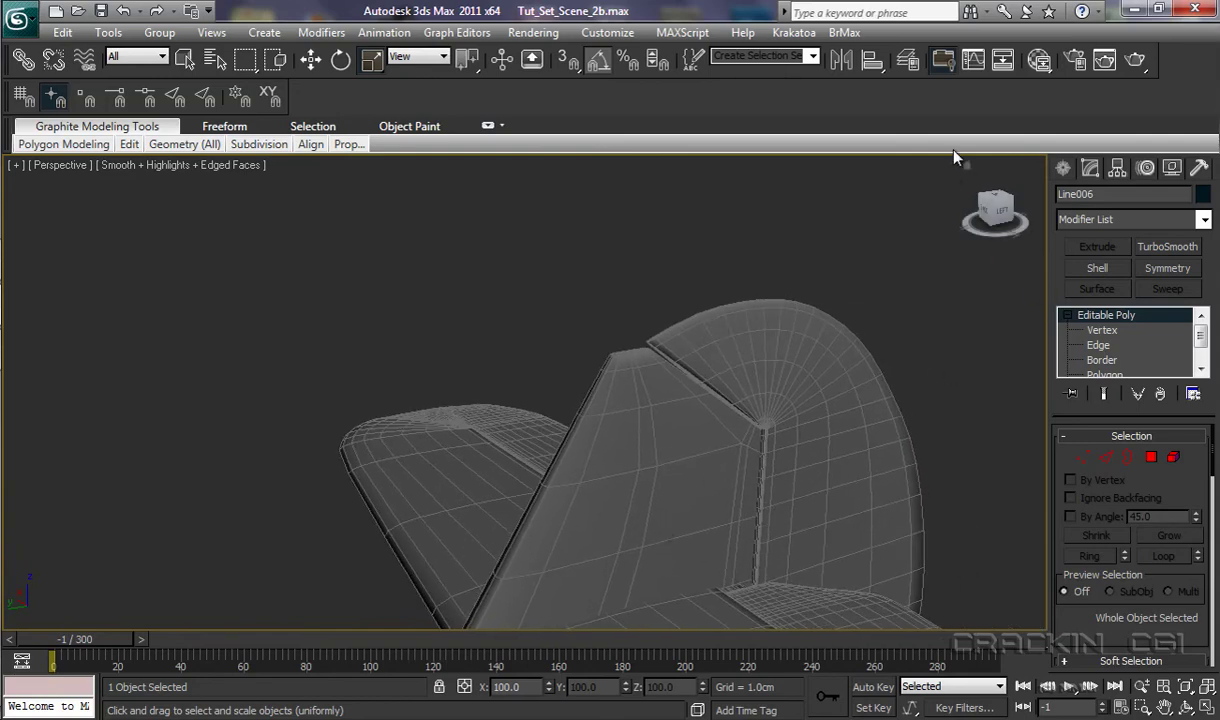
Clear the Freeze setting on the Fuselage layer in the Layer Manager
left_click(908, 60)
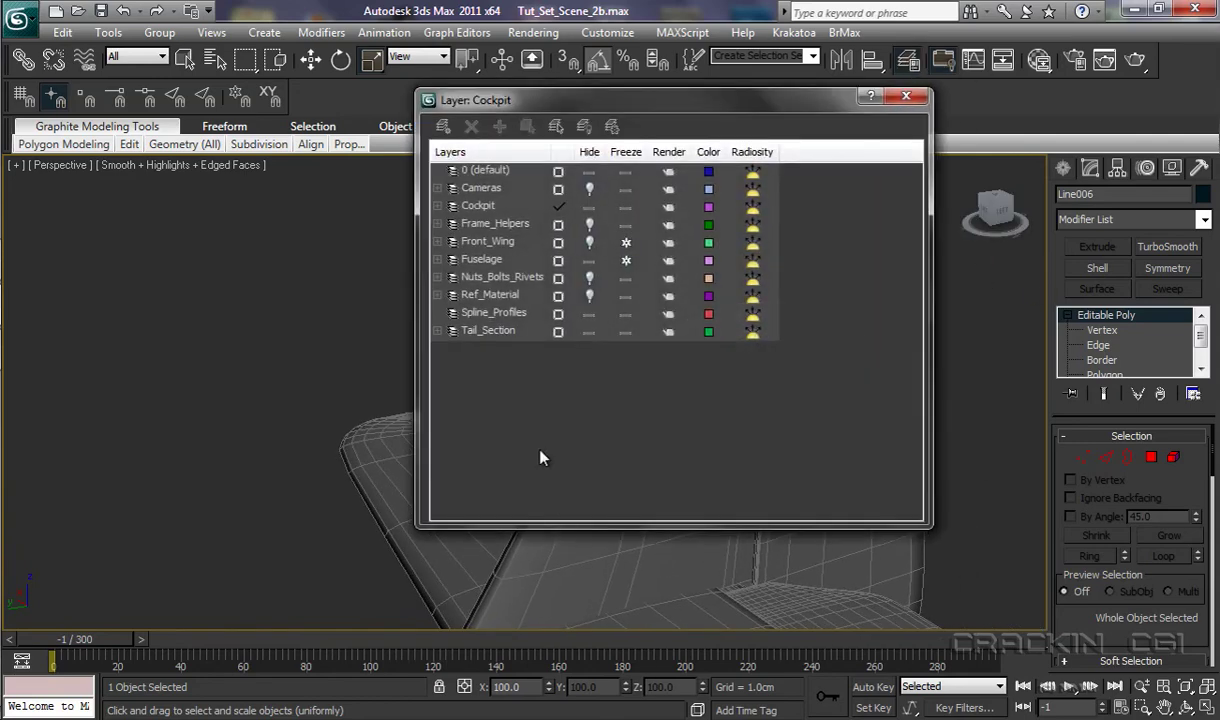
left_click(628, 262)
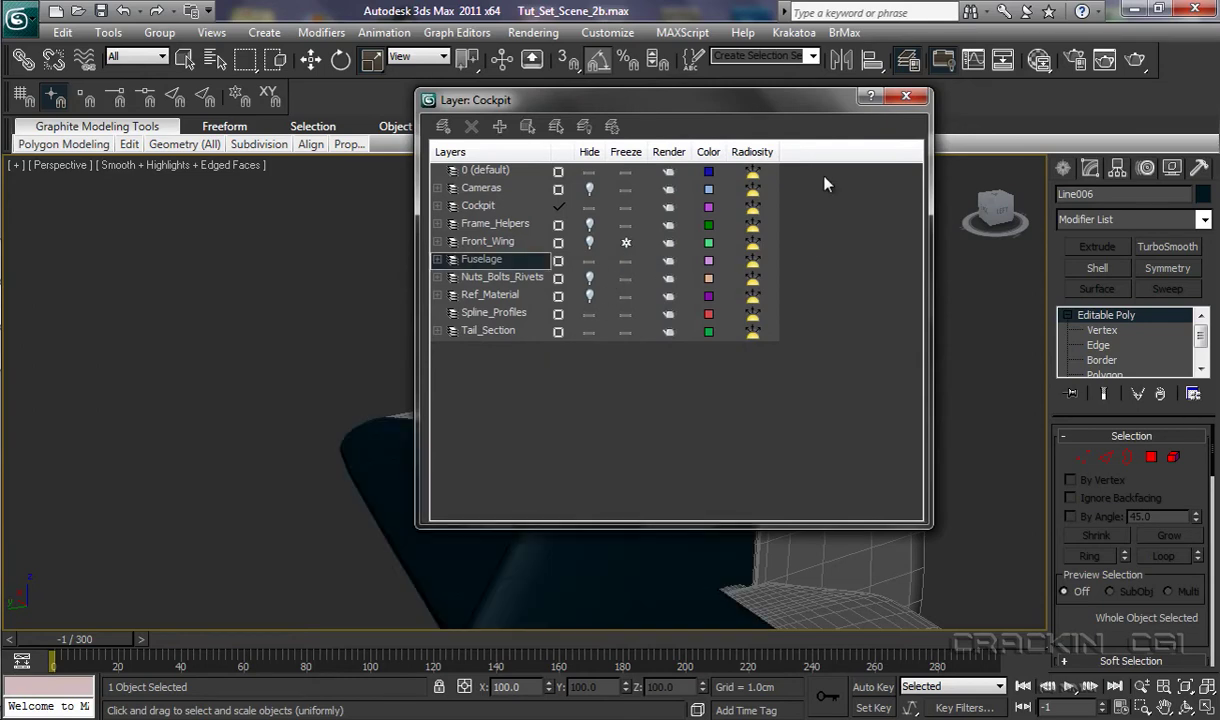
left_click(906, 95)
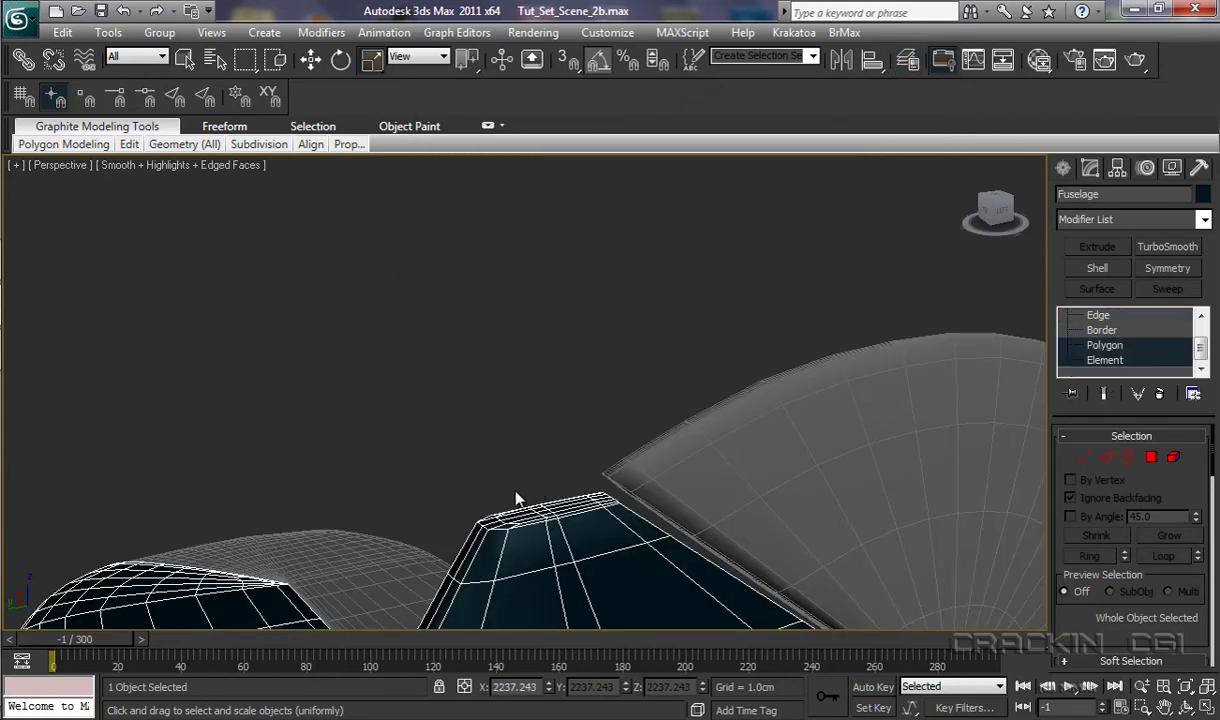
At Polygon level, select four adjacent fuselage-top polygons just behind the cockpit
key("4")
left_click(486, 517)
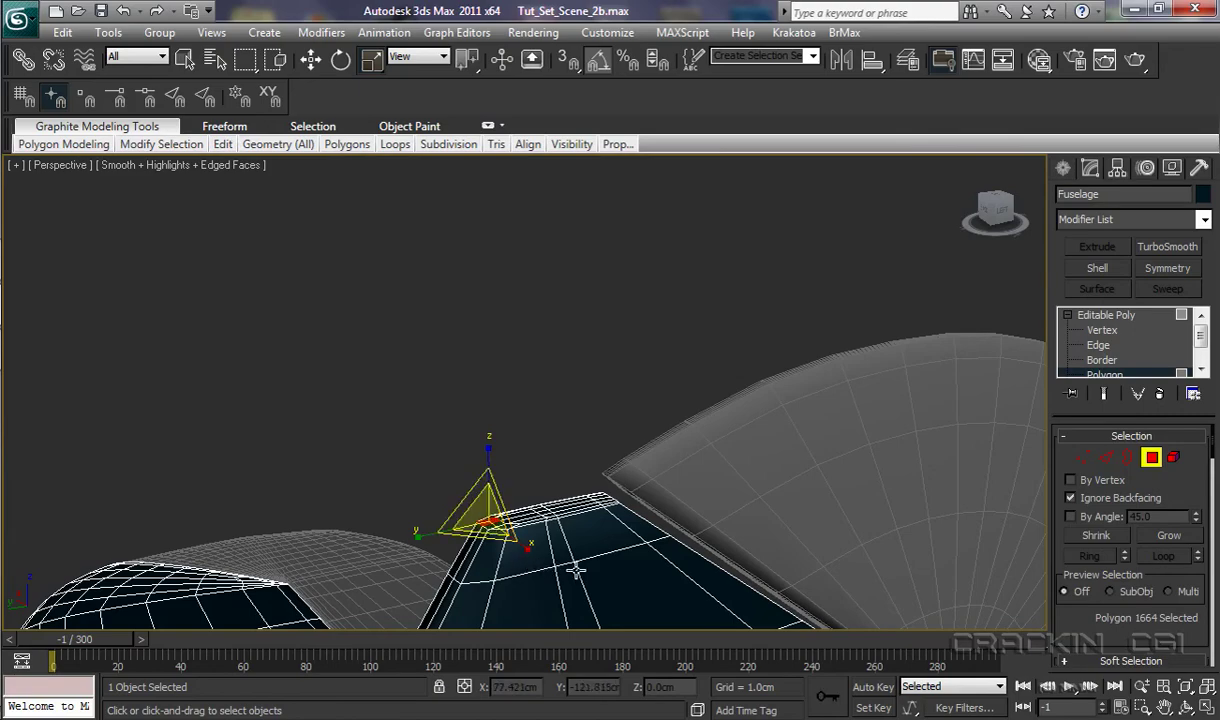
key("w")
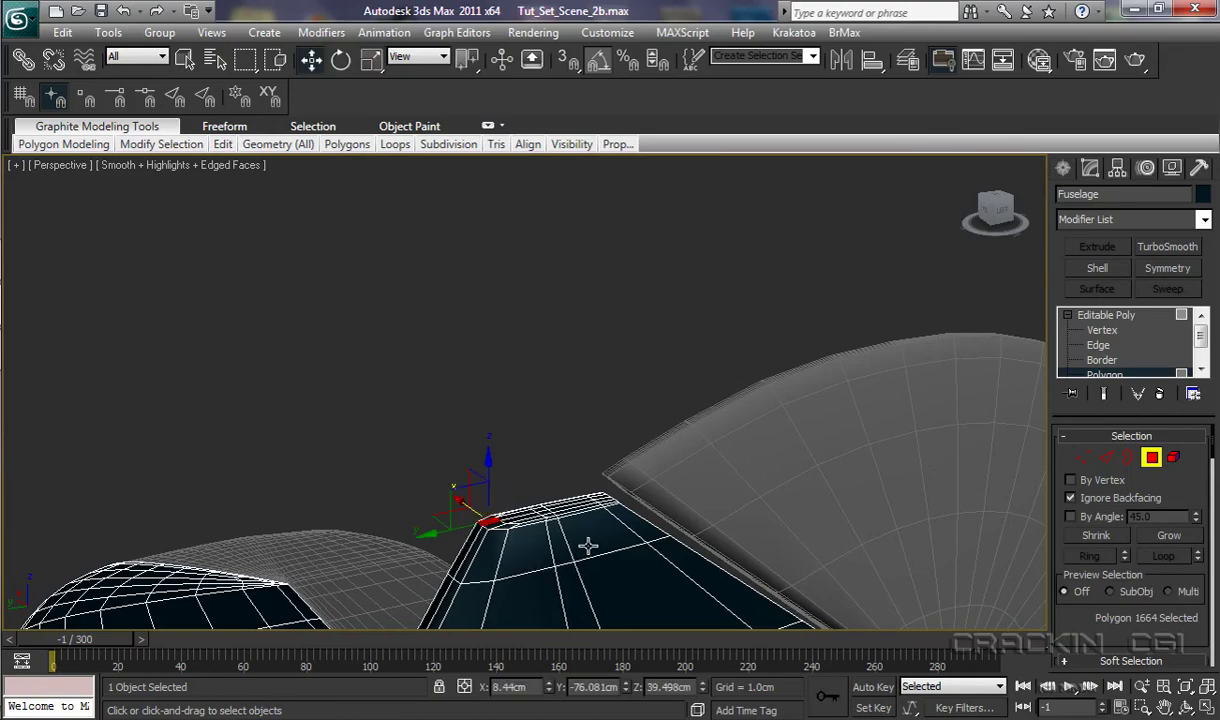
middle_click_drag(596, 540, 567, 622, "alt")
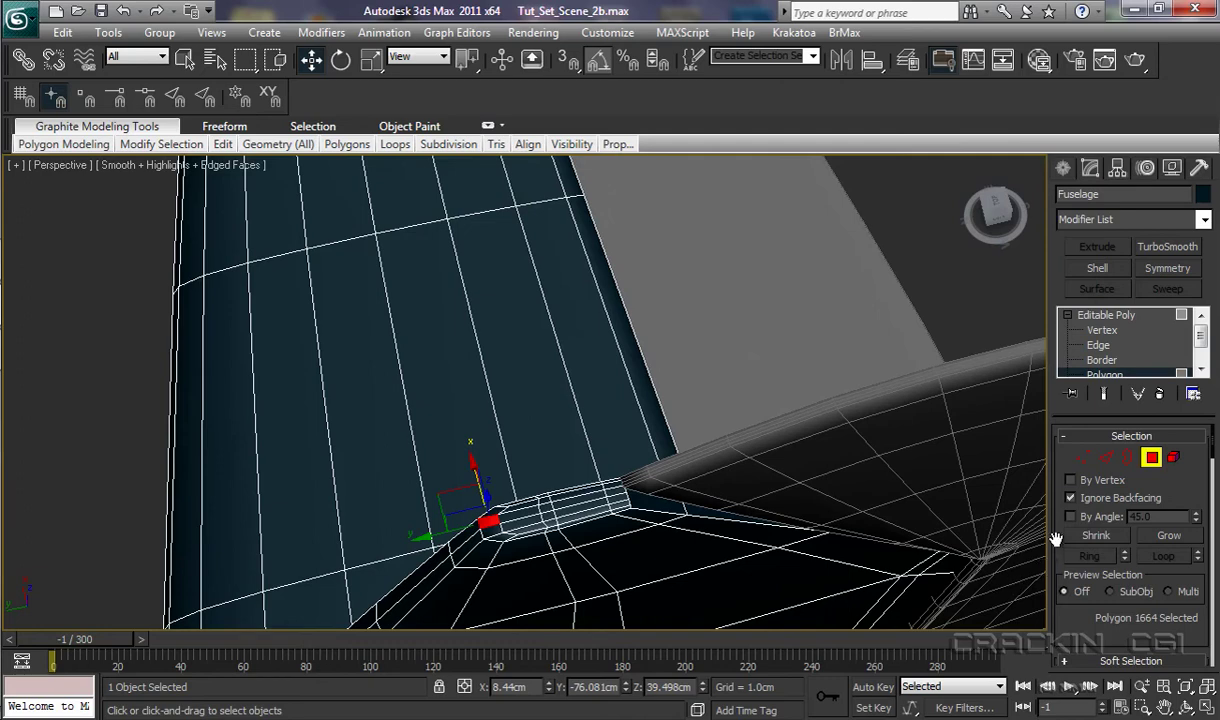
left_click(493, 530, "ctrl")
left_click(520, 515, "ctrl")
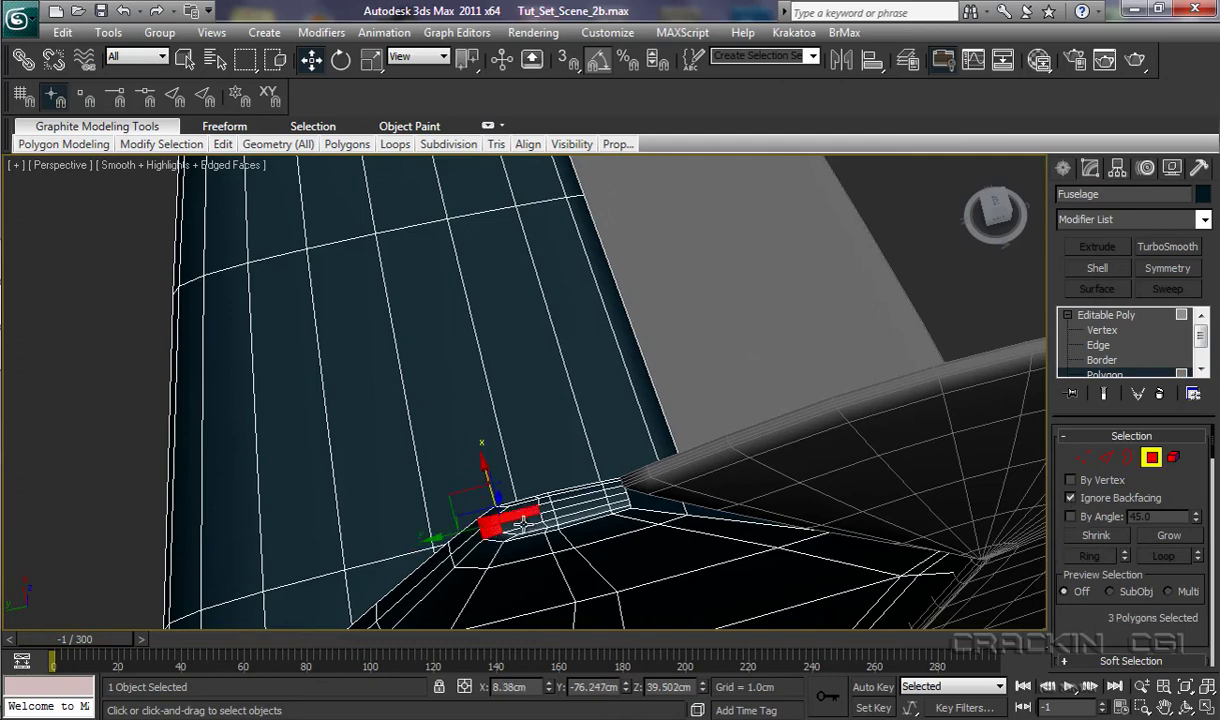
left_click(520, 520, "ctrl")
middle_click_drag(603, 603, 597, 525, "alt")
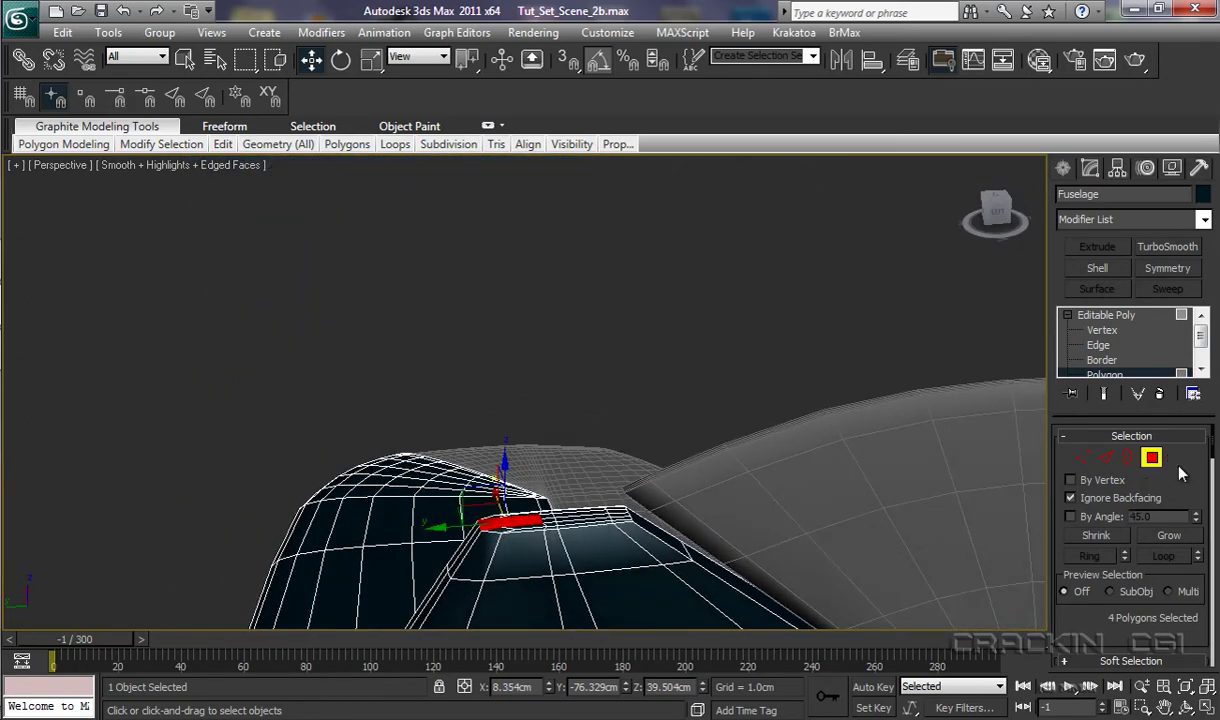
left_click_drag(1211, 440, 1199, 628)
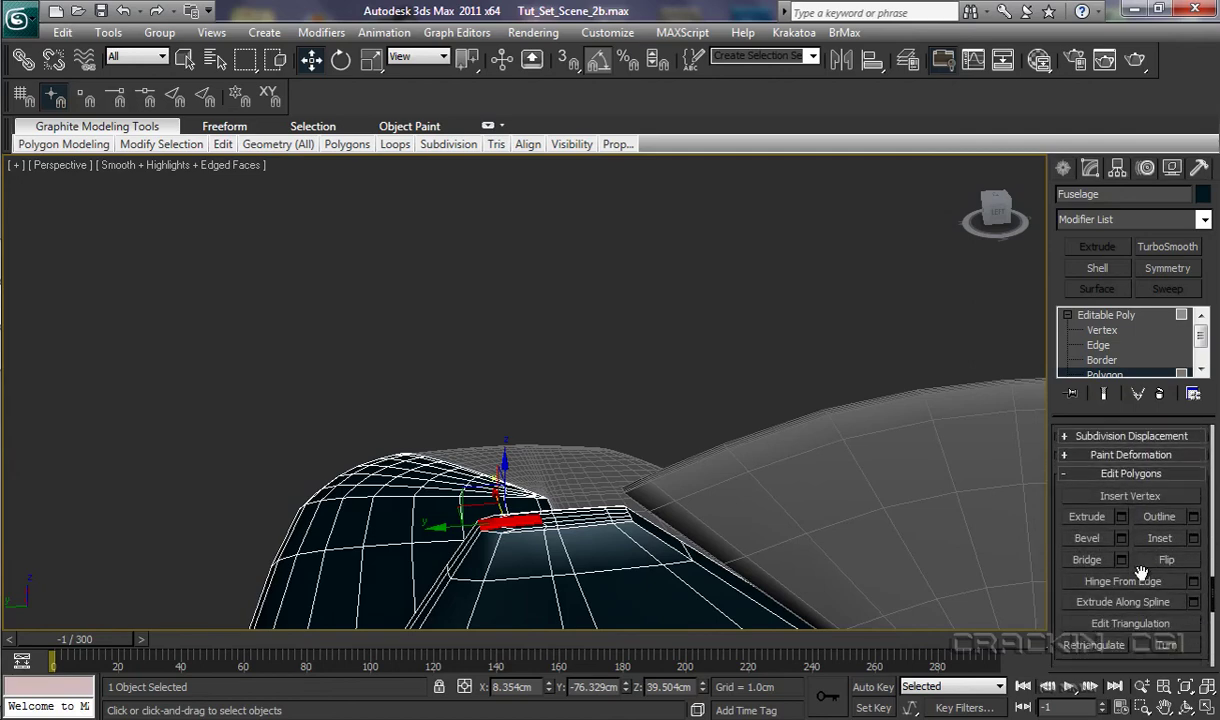
Extrude the four polygons into a tab and raise its six top vertices slightly in Z
left_click(1121, 517)
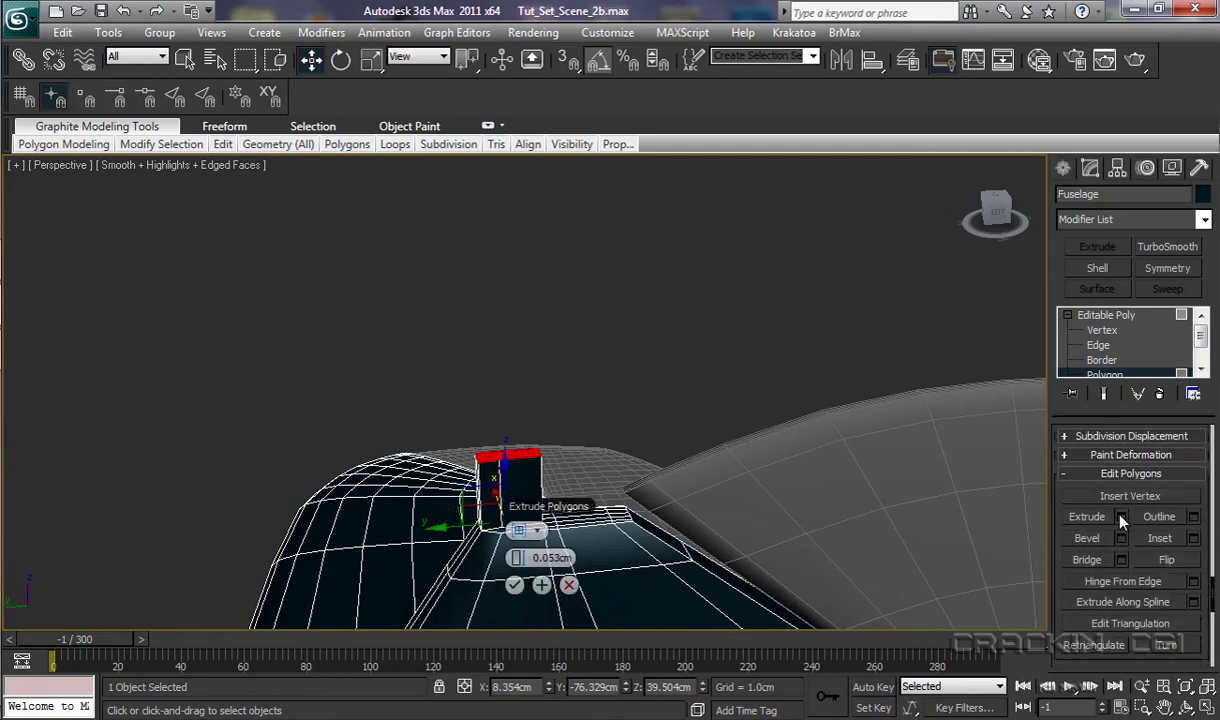
left_click(514, 585)
left_click(1115, 333)
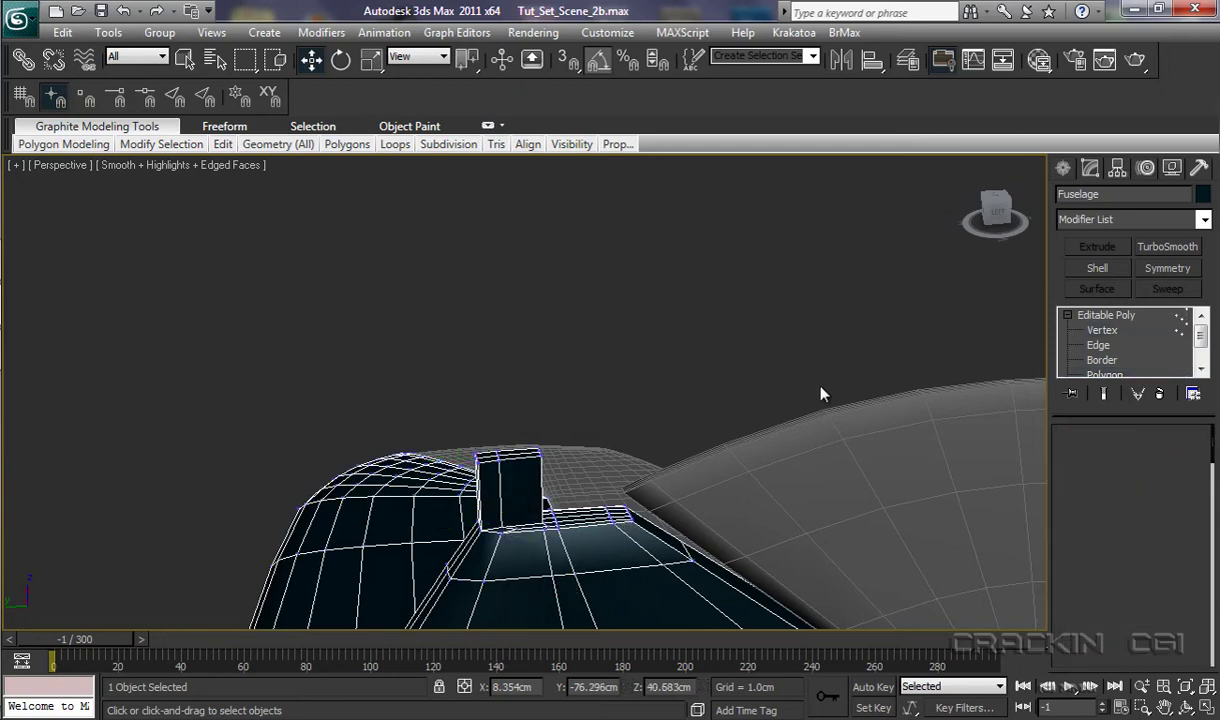
left_click_drag(545, 440, 437, 457)
left_click_drag(545, 433, 490, 477)
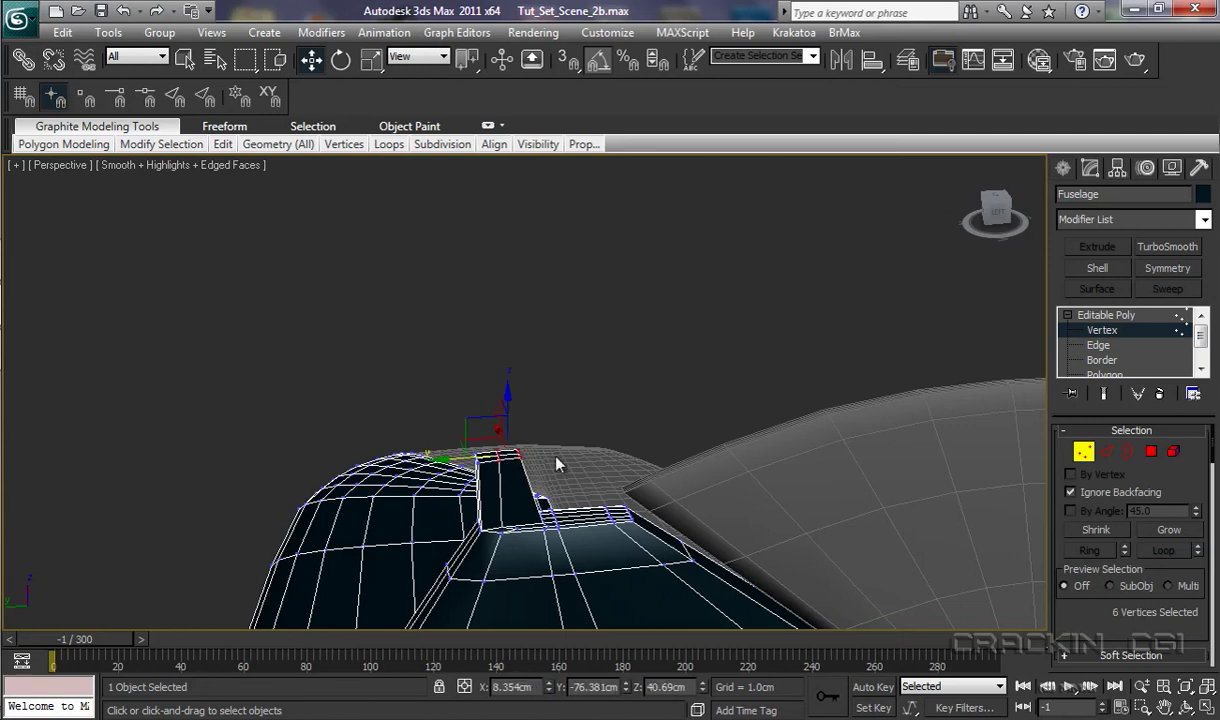
left_click_drag(510, 403, 510, 390)
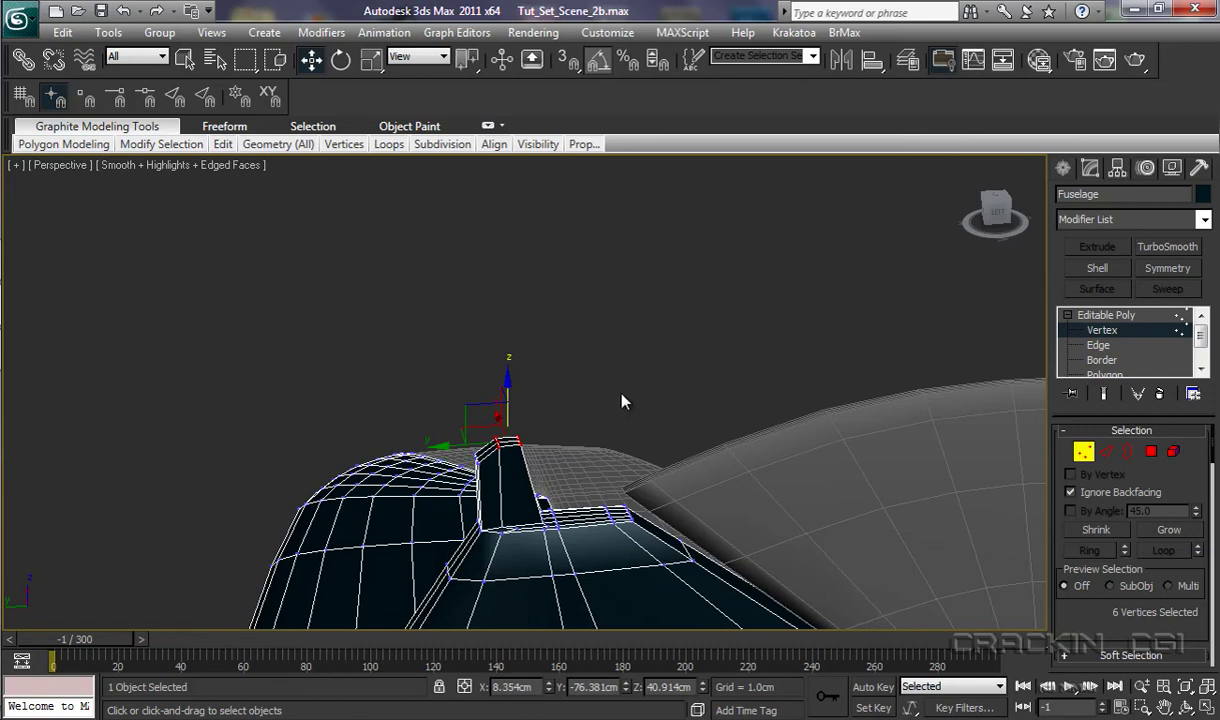
left_click(1110, 315)
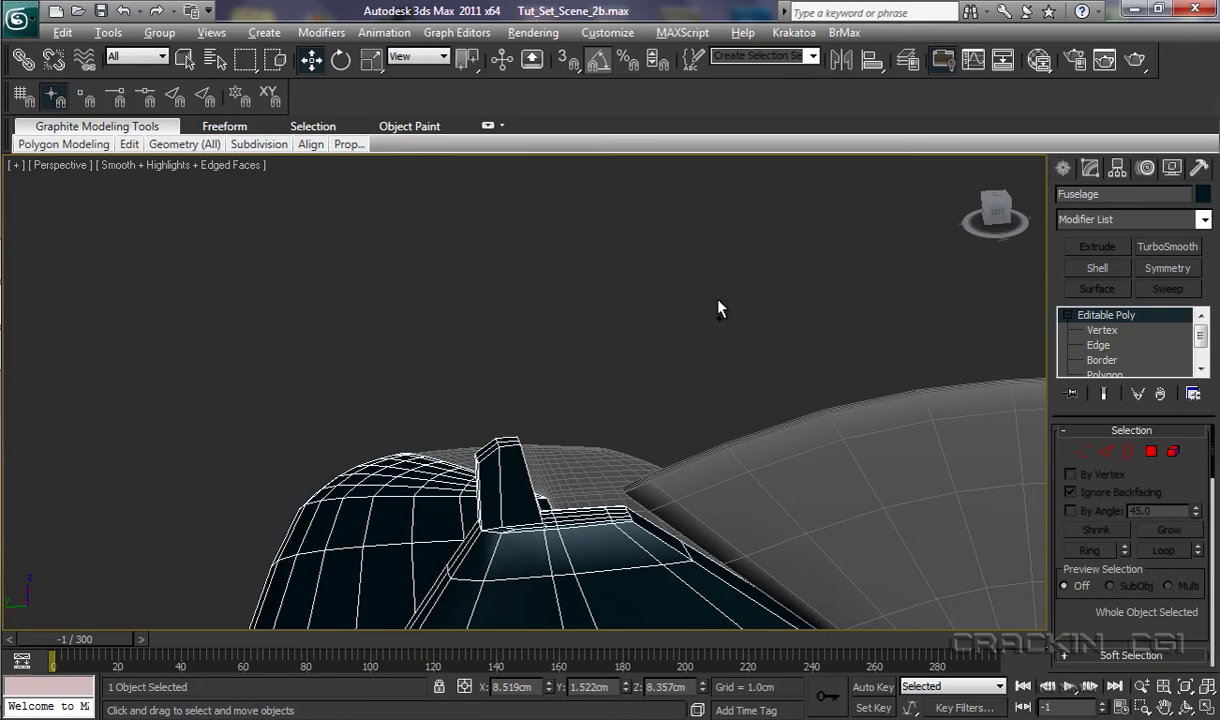
Attach the tapered strut behind the cockpit to the fuselage with Edit Geometry's Attach, then deselect
middle_click_drag(716, 302, 627, 352, "alt")
middle_click_drag(594, 523, 658, 367, "alt")
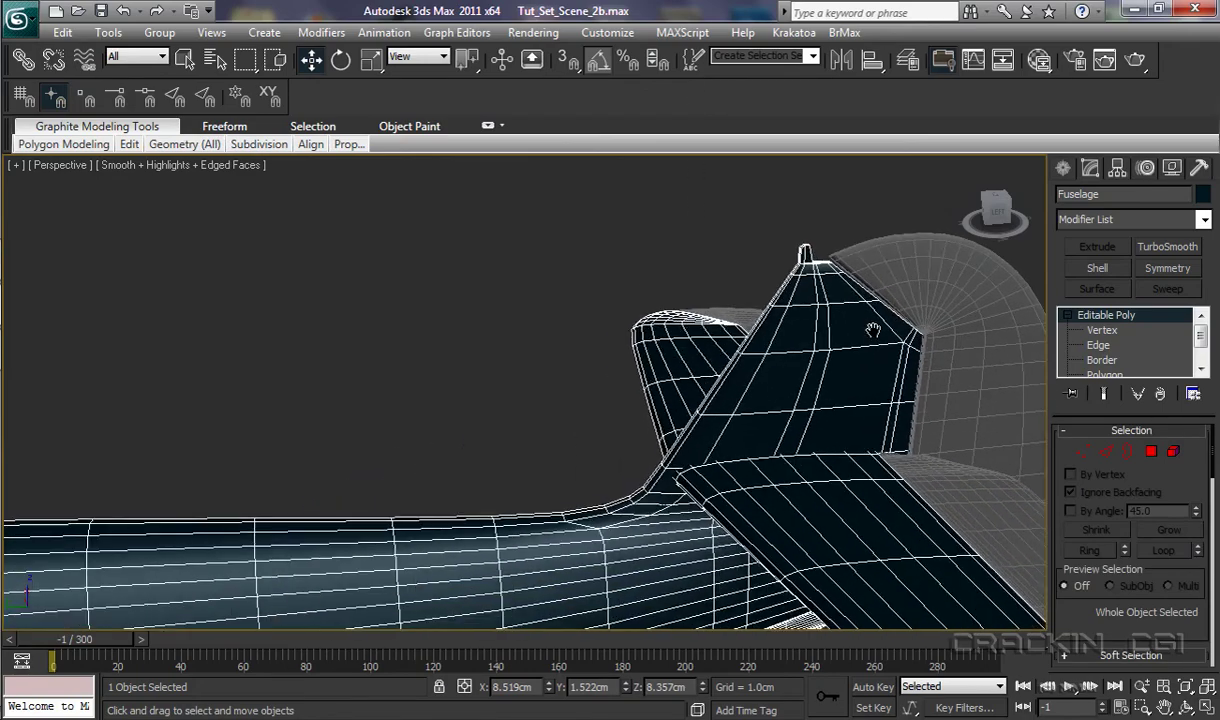
scroll(548, 435, "down", 3)
middle_click_drag(548, 435, 760, 472)
mouse_move(599, 502)
middle_mouse_down("alt")
mouse_move(576, 519)
mouse_move(610, 496)
middle_mouse_up("alt")
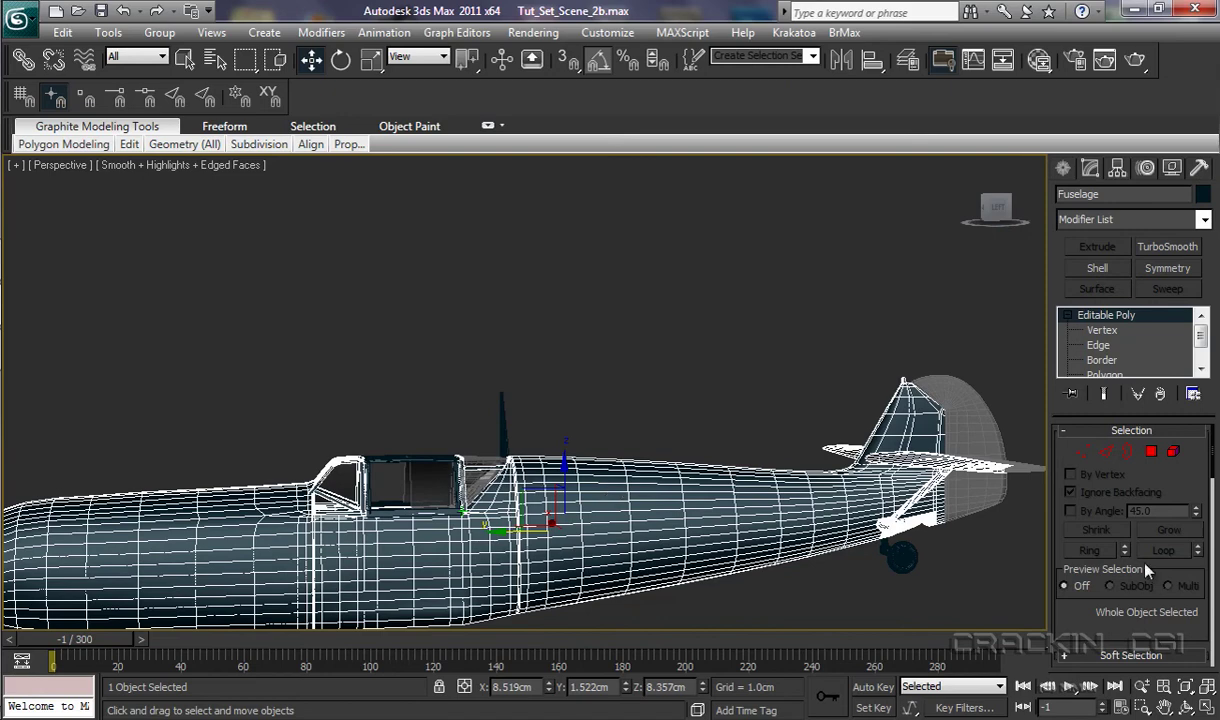
scroll(1138, 556, "down", 10)
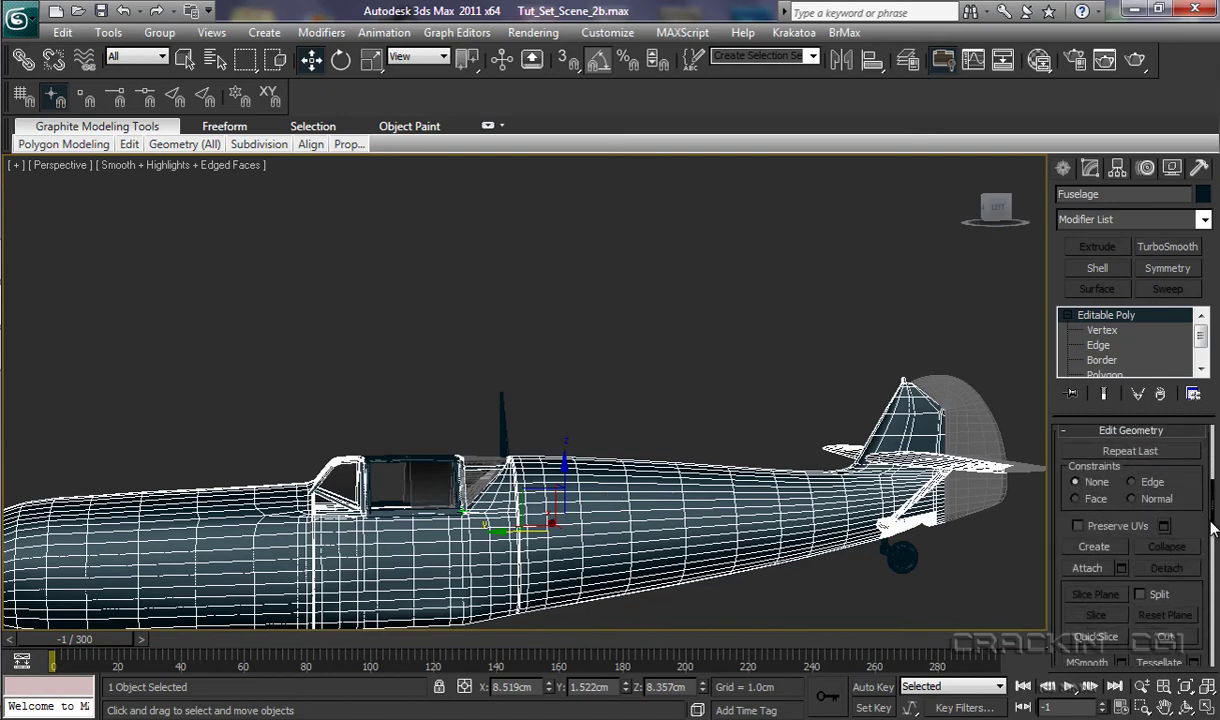
left_click(1089, 546)
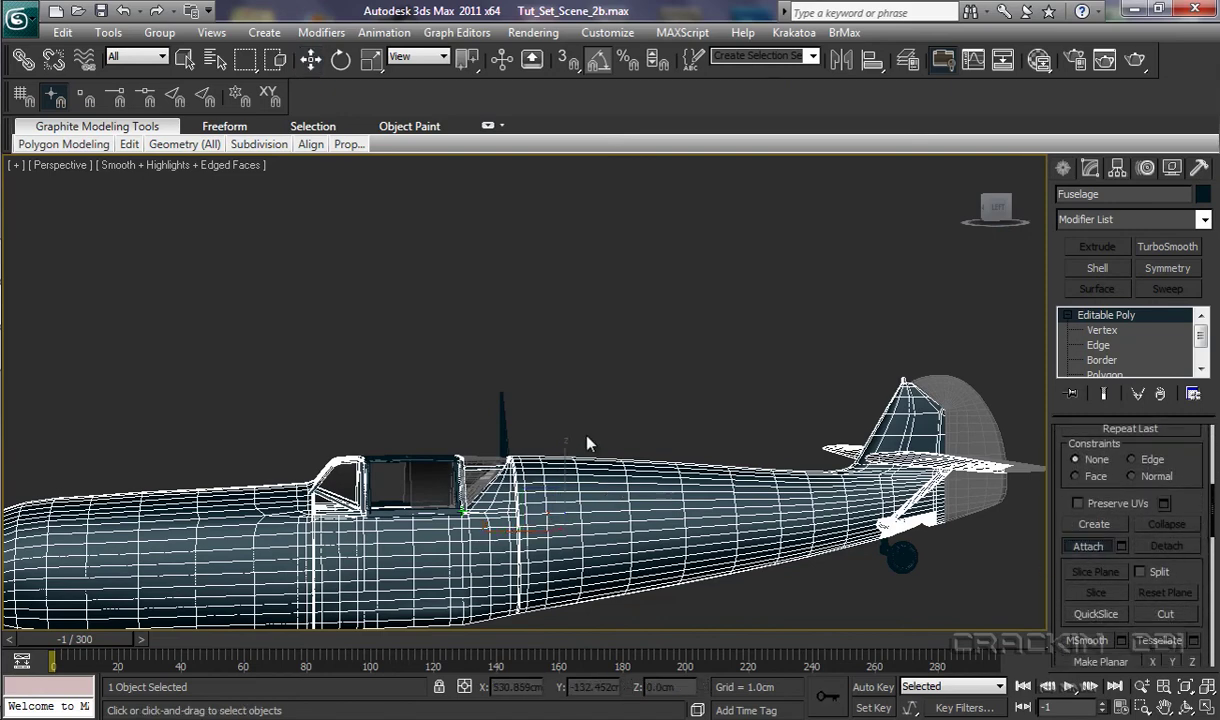
left_click(503, 432)
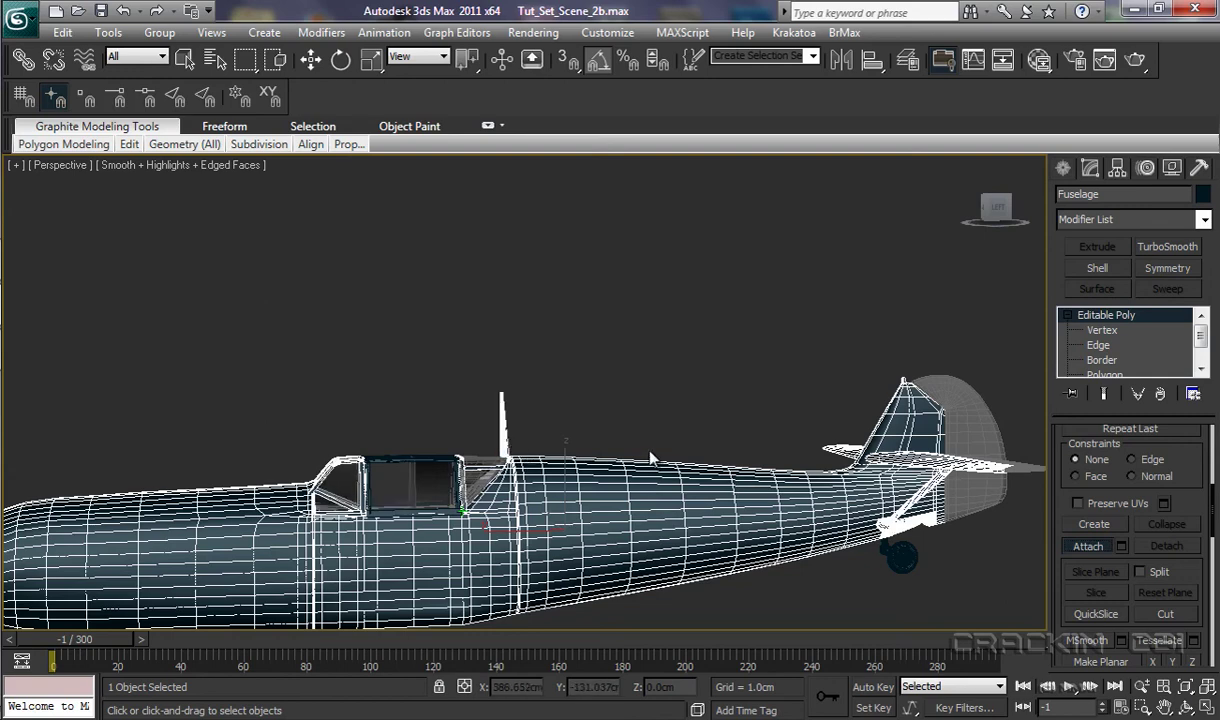
left_click(690, 420)
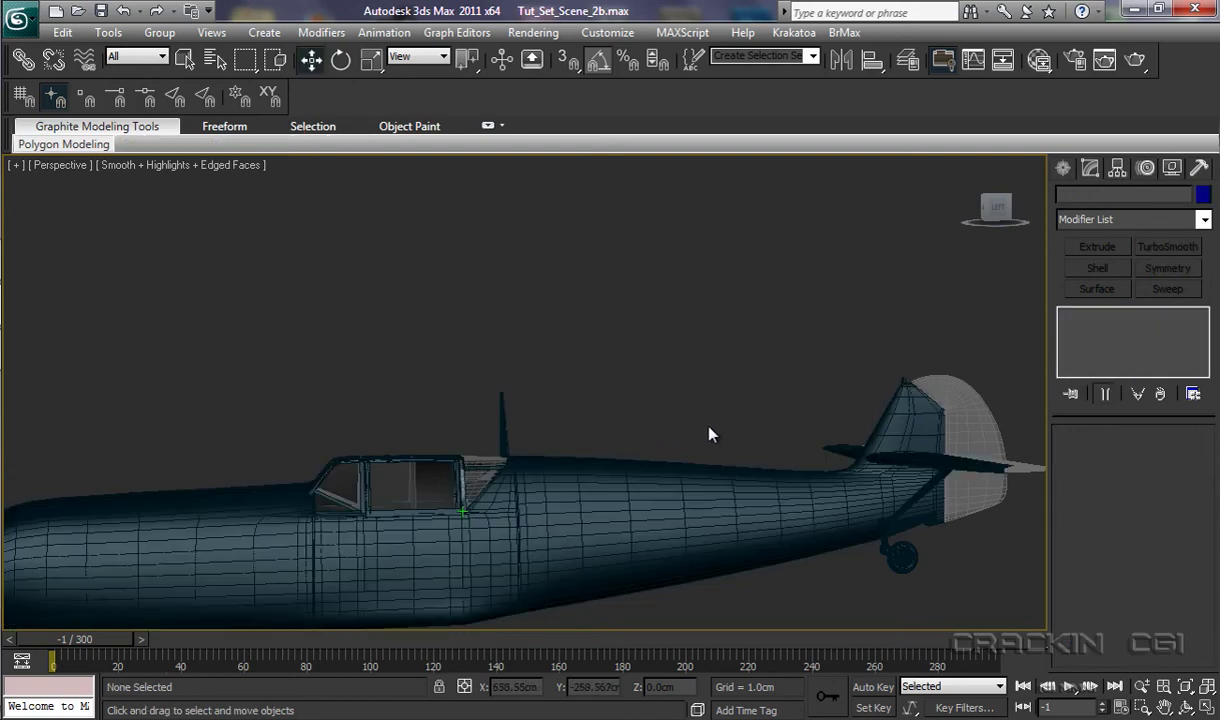
middle_click_drag(710, 434, 853, 355, "alt")
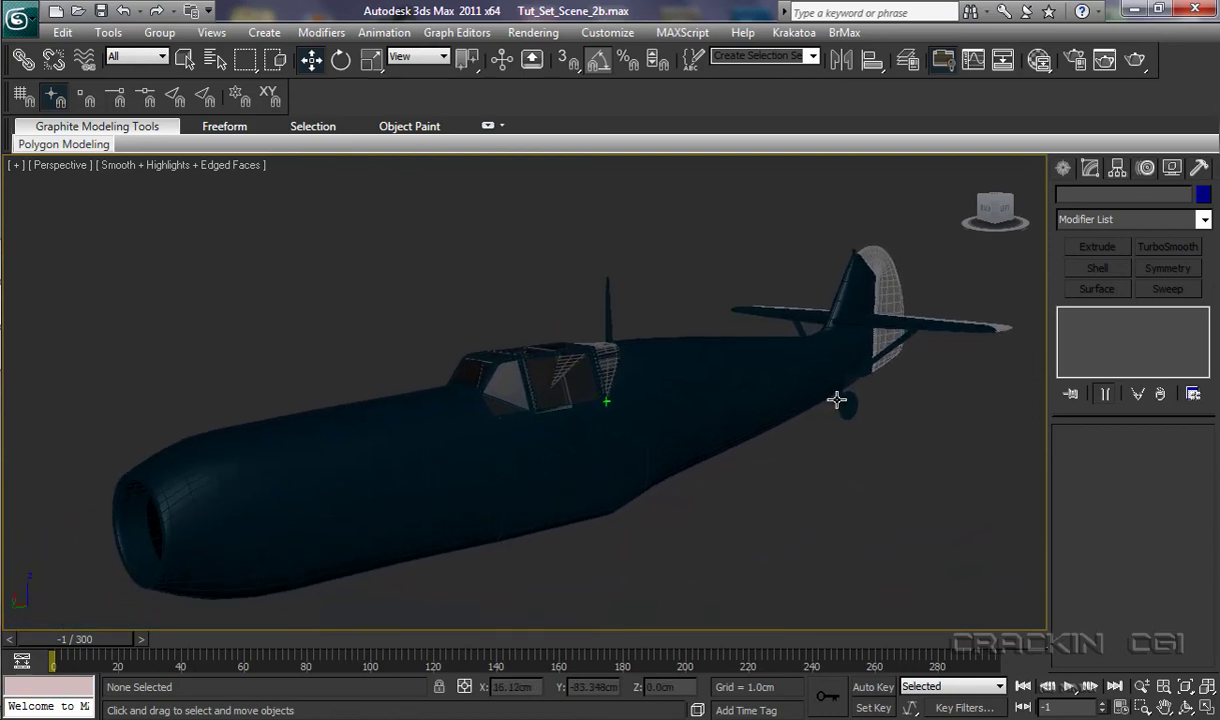